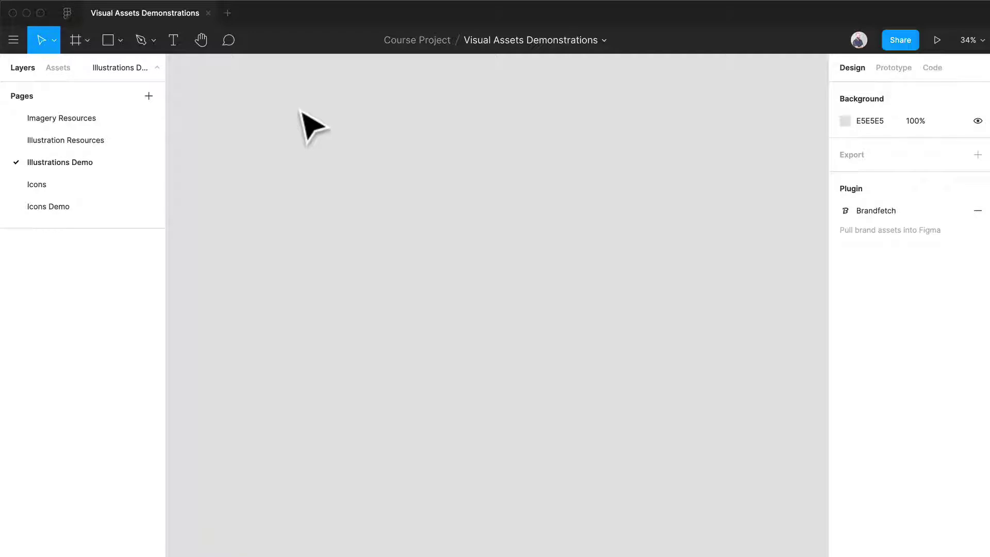
Step: Exit Figma's full-screen mode so the macOS menu bar is reachable
{"action": "key", "text": "ctrl+super+f"}
Step: Launch the Blush plugin, move its window right, and view its PNG S export format choices
{"action": "left_click", "coordinate": [402, 8]}
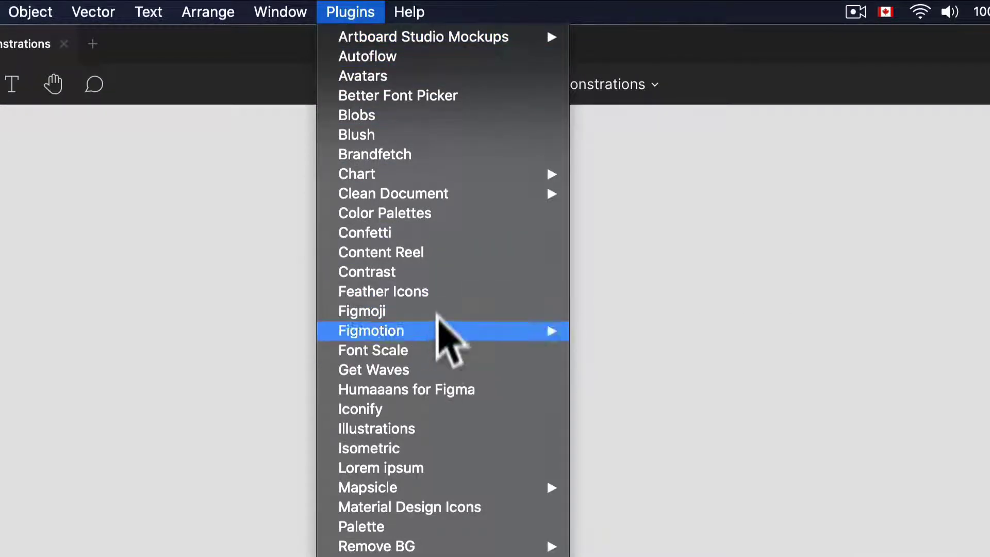
{"action": "left_click", "coordinate": [442, 137]}
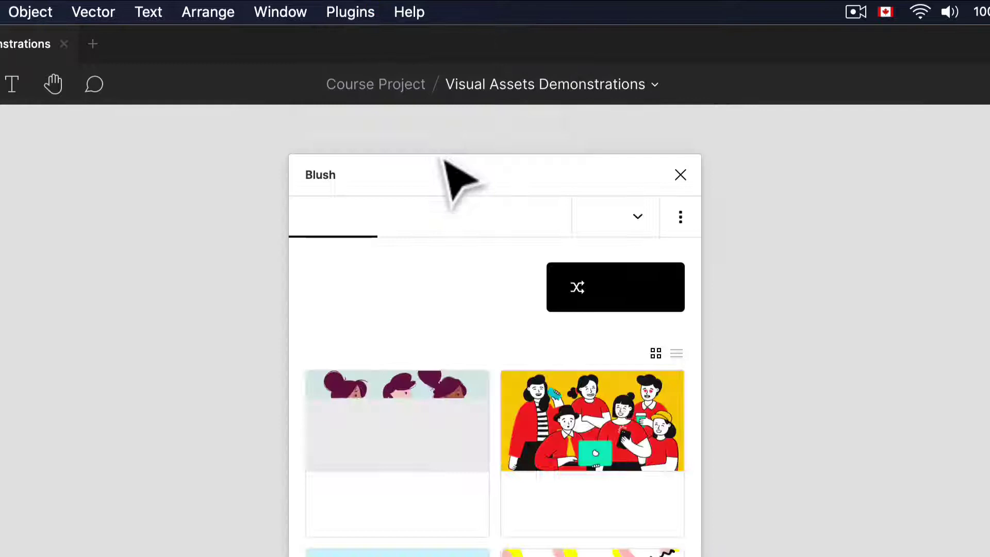
{"action": "left_click_drag", "start_coordinate": [455, 183], "coordinate": [603, 178]}
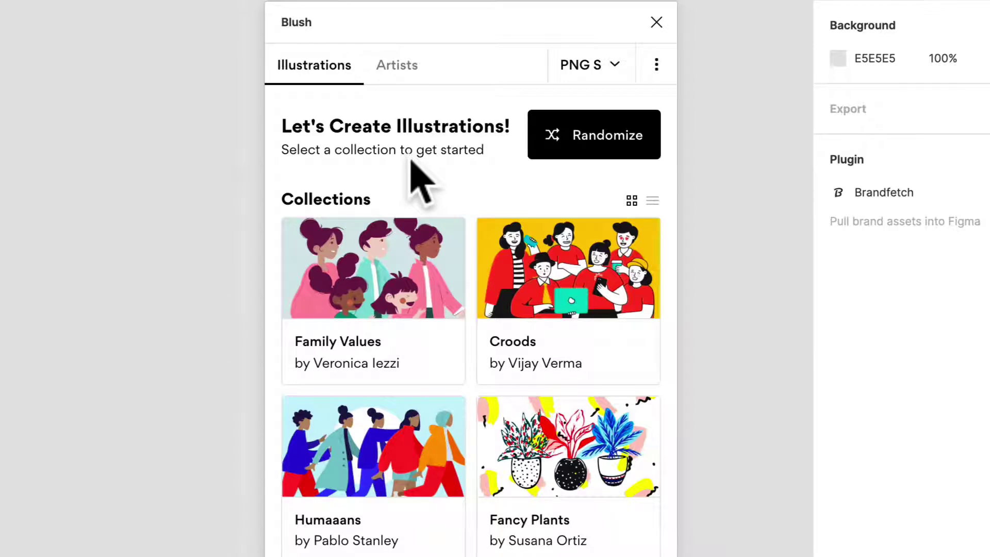
{"action": "left_click", "coordinate": [591, 66]}
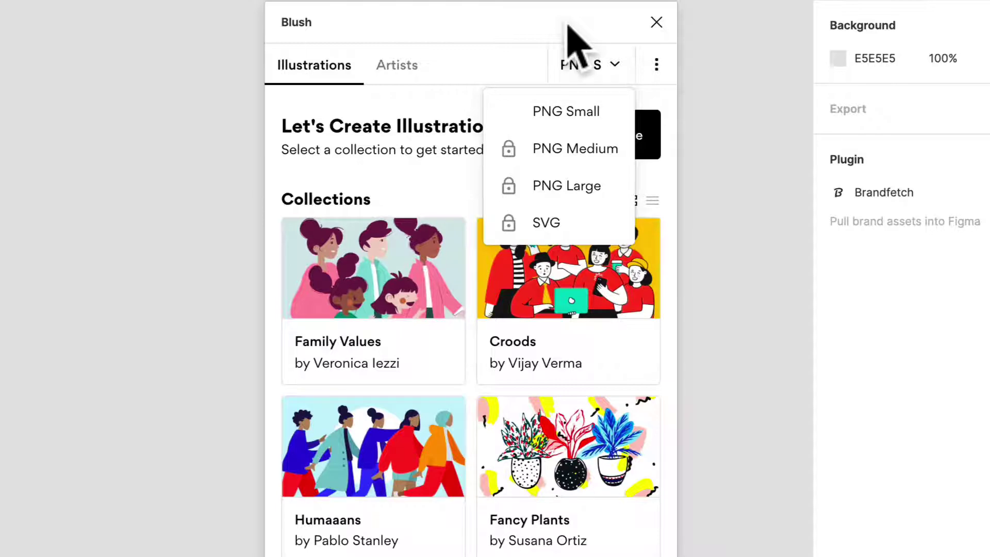
Step: Move the Blush window aside and add an iPhone 11 Pro / X sized frame
{"action": "left_click_drag", "start_coordinate": [567, 26], "coordinate": [41, 14]}
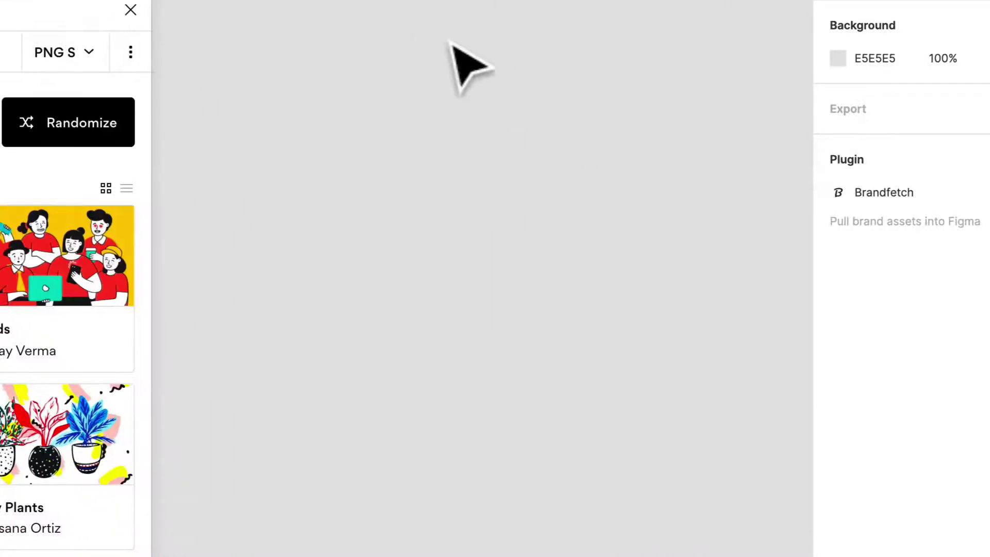
{"action": "key", "text": "f"}
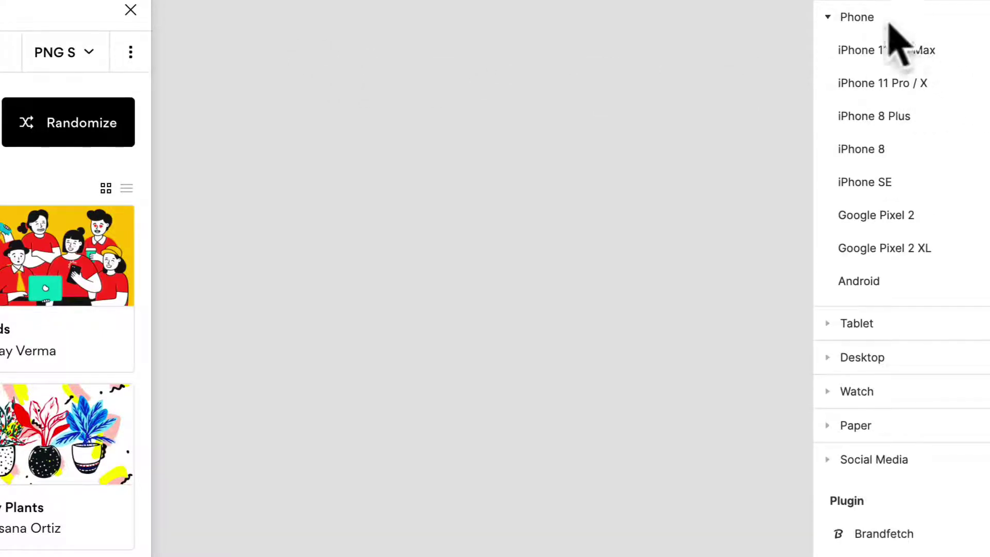
{"action": "left_click", "coordinate": [913, 85]}
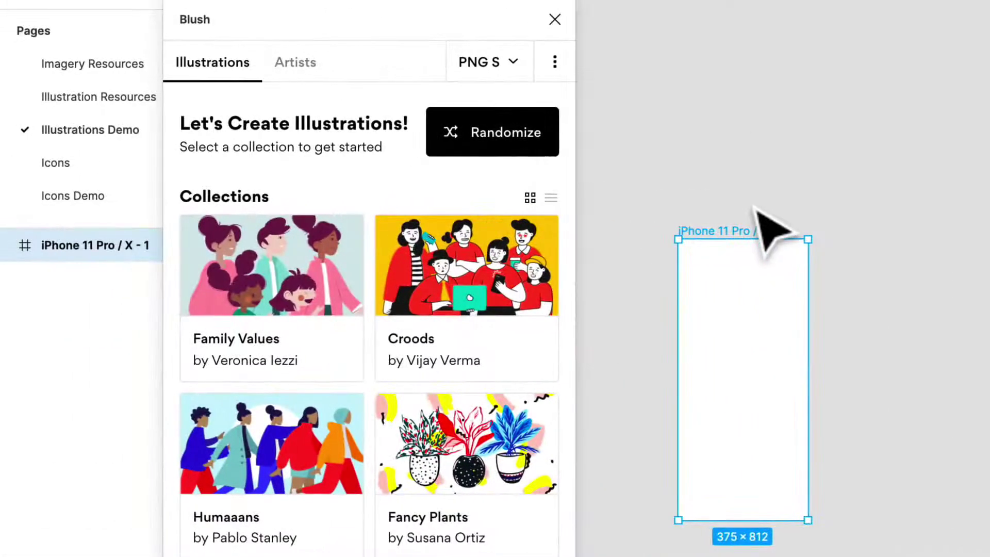
Step: Rename the new frame to 'Onboarding' and deselect it
{"action": "key", "text": "super+r"}
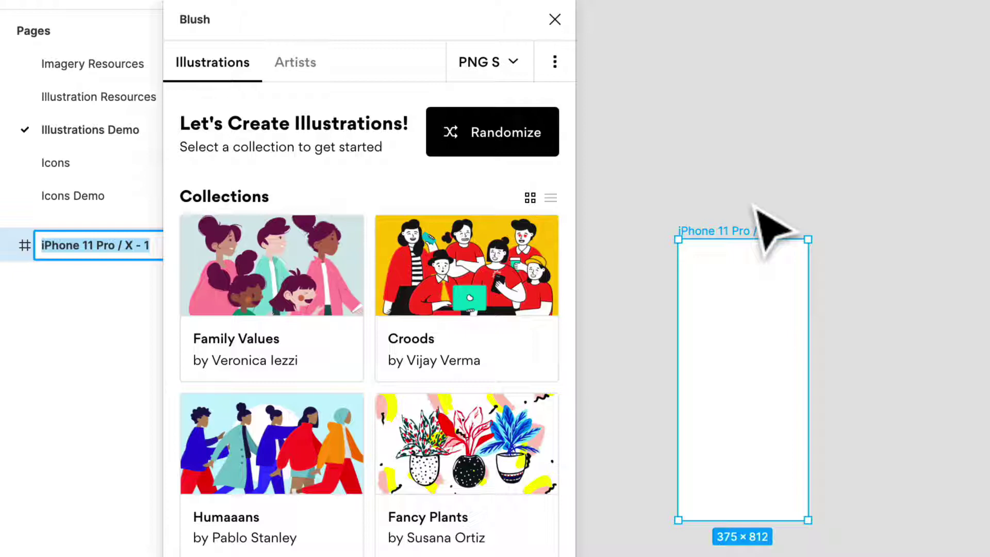
{"action": "type", "text": "Onboarding"}
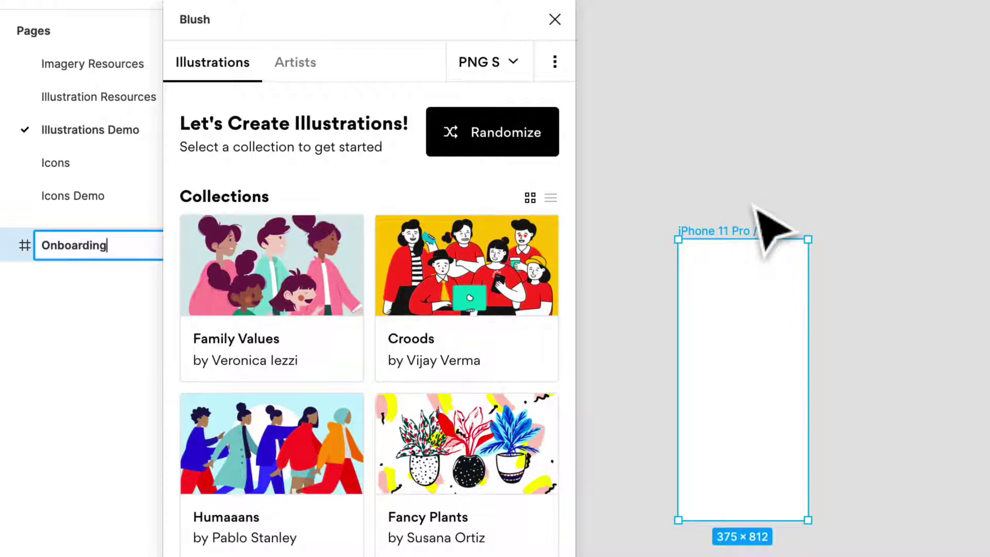
{"action": "key", "text": "Return"}
{"action": "key", "text": "Escape"}
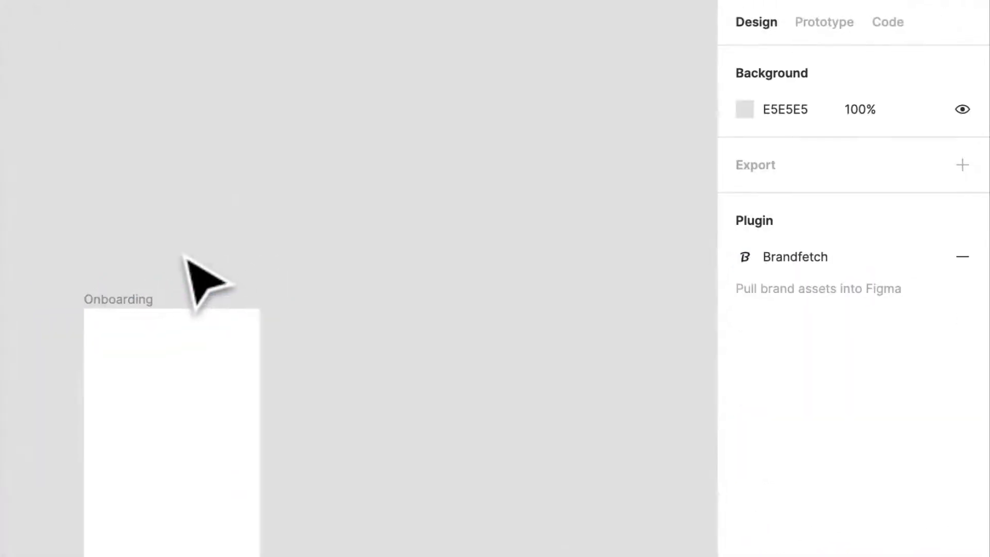
{"action": "scroll", "coordinate": [754, 206], "scroll_direction": "up", "scroll_amount": 3}
{"action": "scroll", "coordinate": [187, 258], "scroll_direction": "down", "scroll_amount": 3}
{"action": "scroll", "coordinate": [170, 98], "scroll_direction": "up", "scroll_amount": 2}
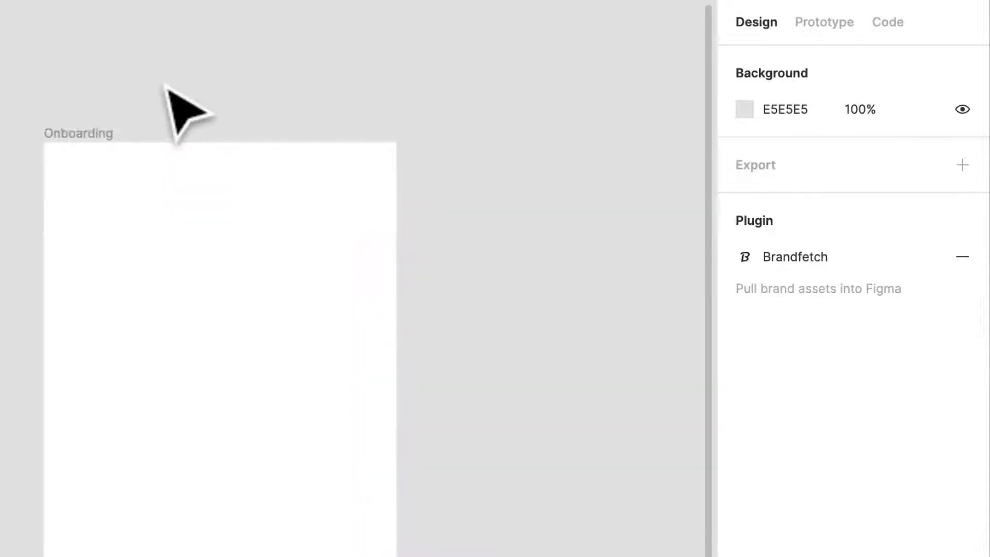
{"action": "scroll", "coordinate": [170, 87], "scroll_direction": "down", "scroll_amount": 1}
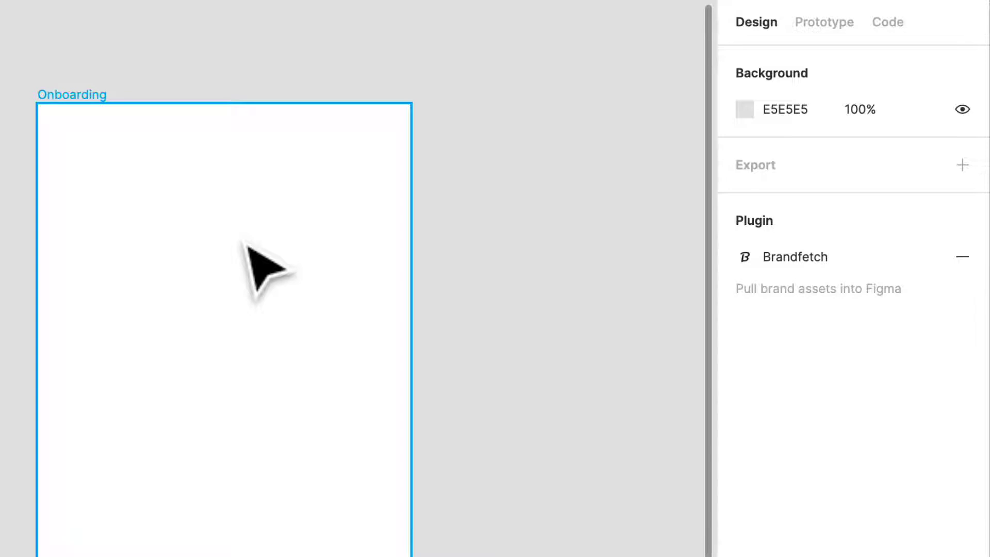
Step: Add a size-40 text box near the frame's top reading 'Search for anything that you want'
{"action": "scroll", "coordinate": [244, 241], "scroll_direction": "down", "scroll_amount": 3}
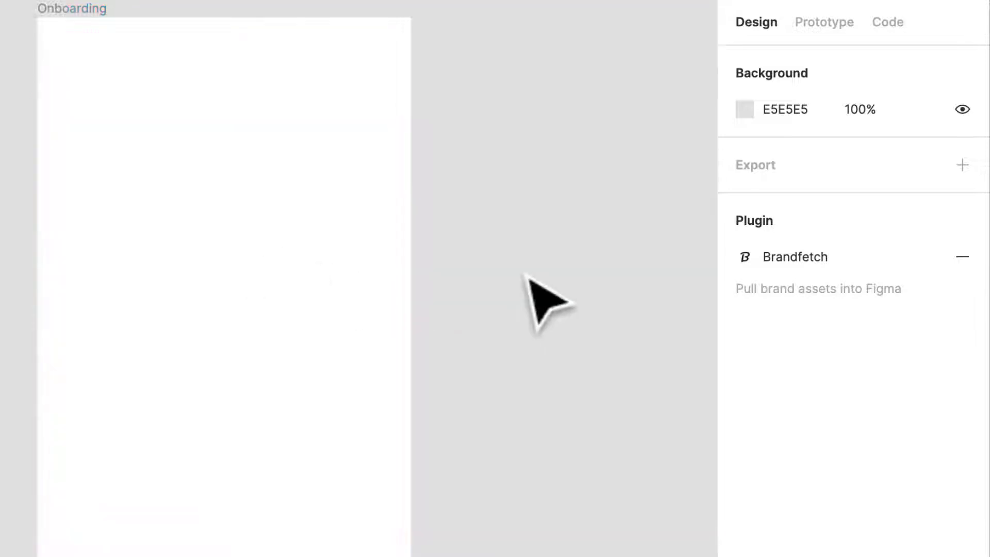
{"action": "key", "text": "t"}
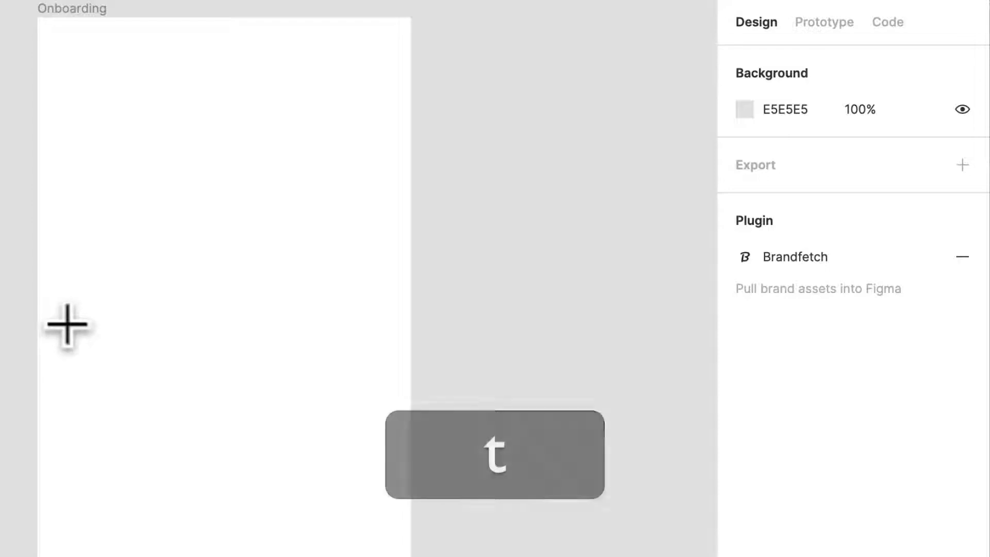
{"action": "left_click_drag", "start_coordinate": [66, 321], "coordinate": [373, 423]}
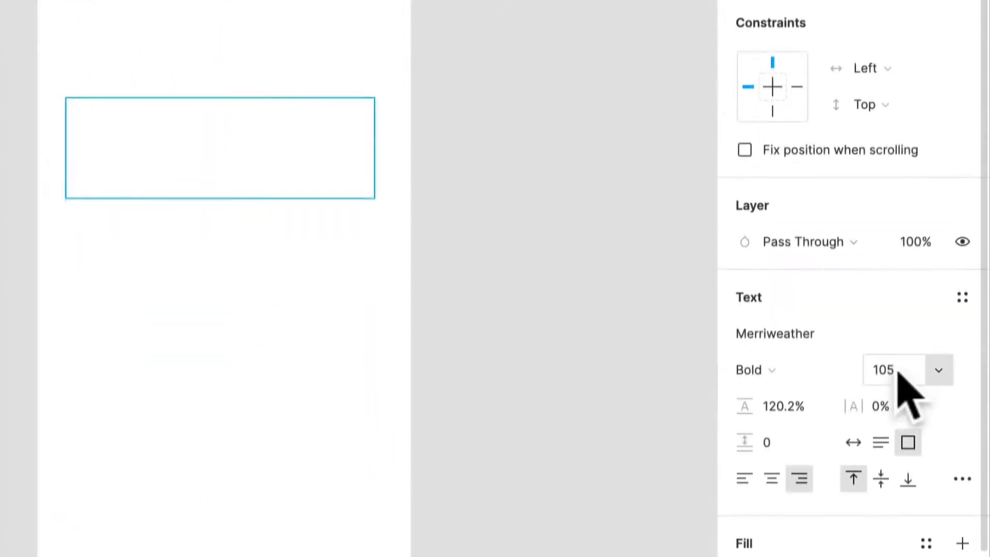
{"action": "left_click", "coordinate": [895, 367]}
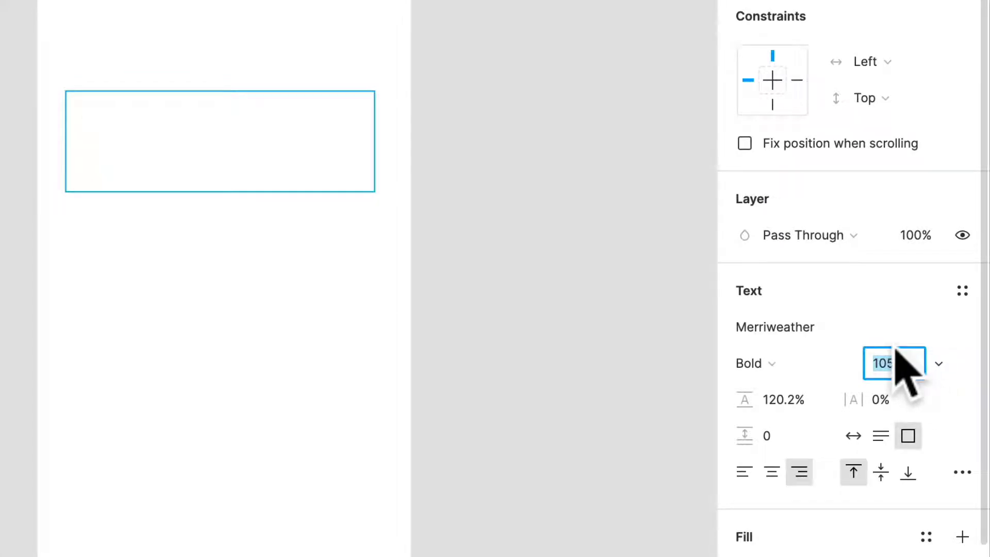
{"action": "key", "text": "Return"}
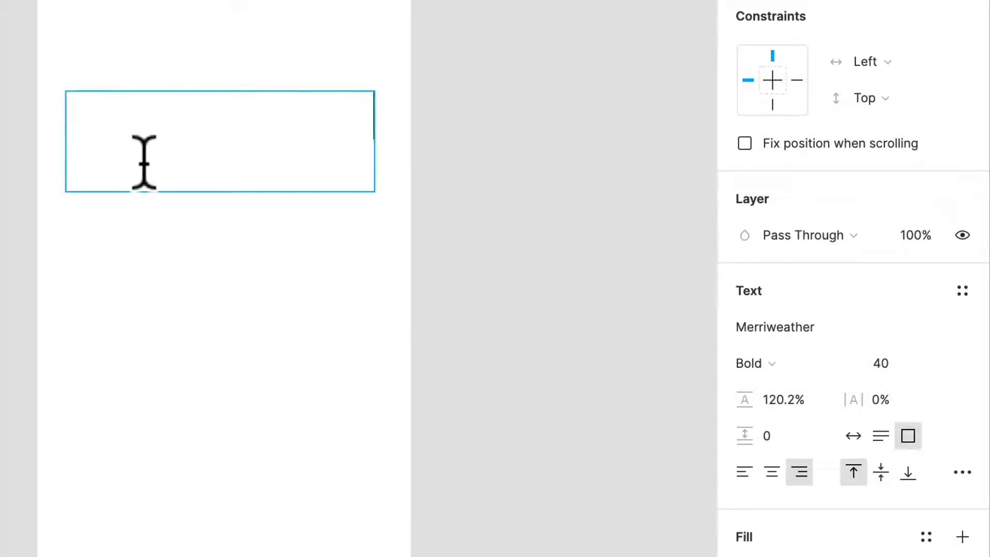
{"action": "type", "text": "earch for"}
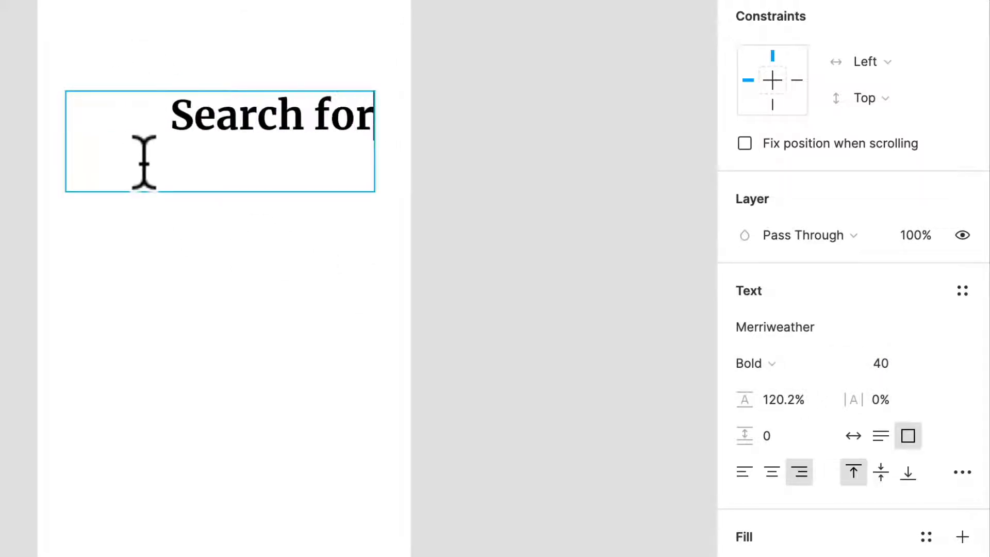
{"action": "type", "text": " anything"}
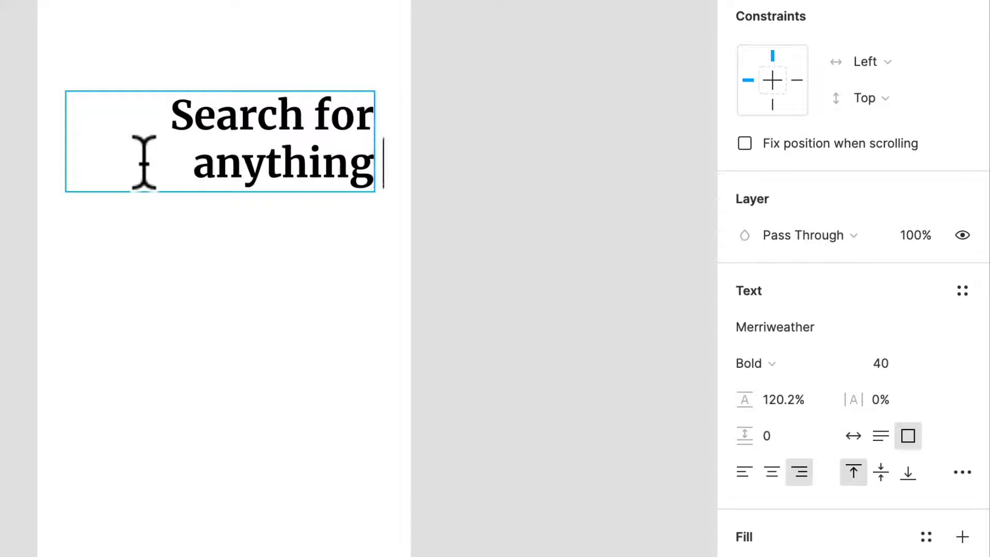
{"action": "type", "text": " that you want"}
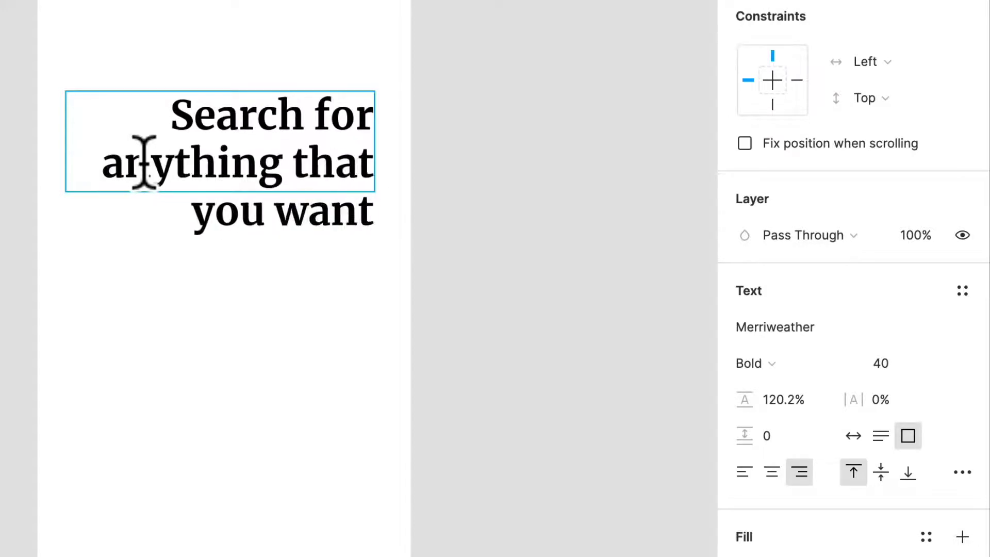
Step: Centre-align the heading text
{"action": "key", "text": "ctrl+a"}
{"action": "left_click", "coordinate": [772, 472]}
{"action": "key", "text": "Escape"}
{"action": "key", "text": "Escape"}
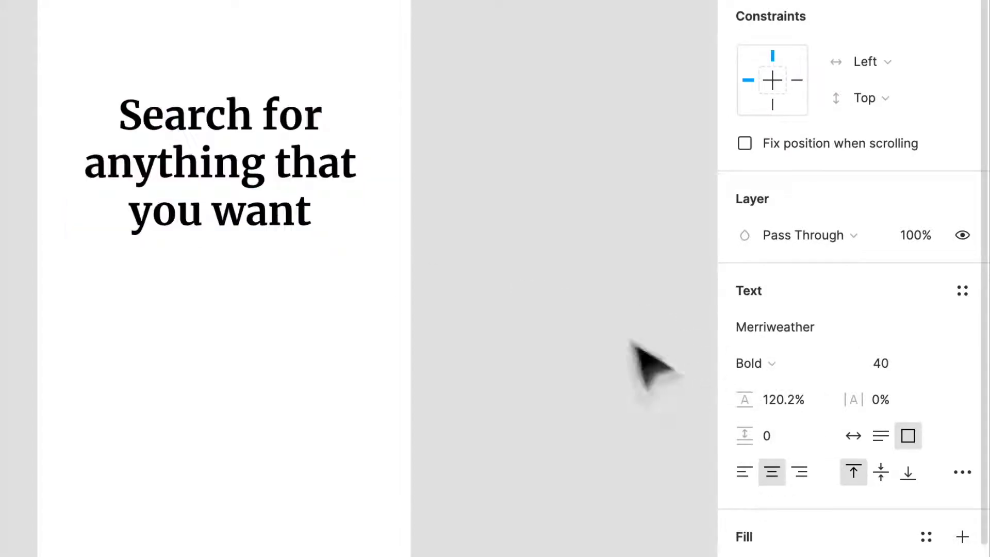
{"action": "key", "text": "Return"}
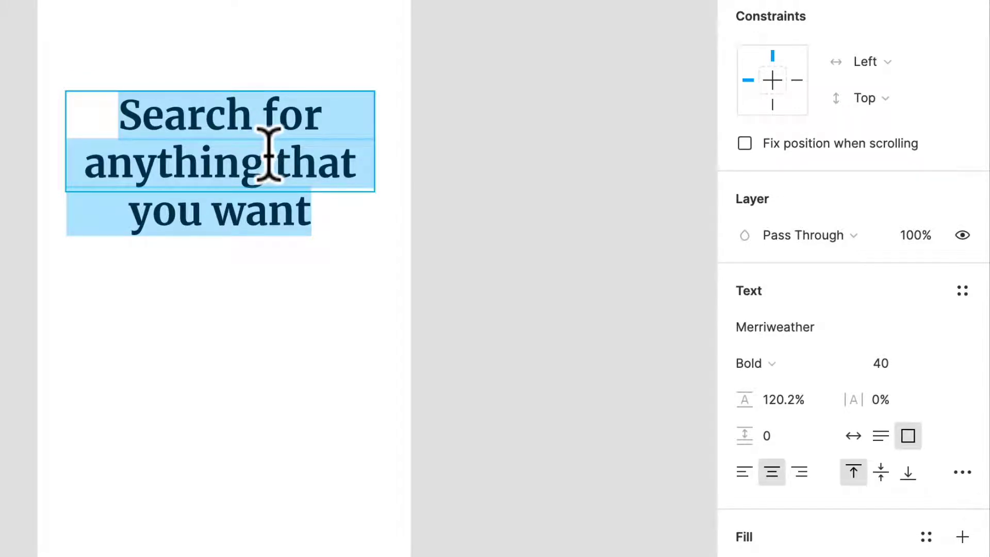
Step: Narrow the heading box so the text rewraps, and move it lower in the frame
{"action": "key", "text": "Escape"}
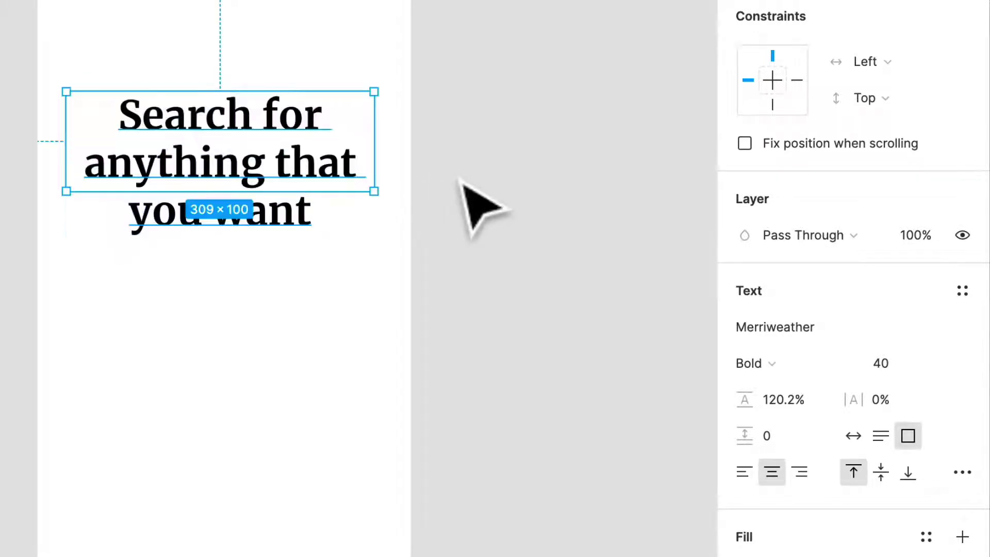
{"action": "left_click", "coordinate": [853, 436]}
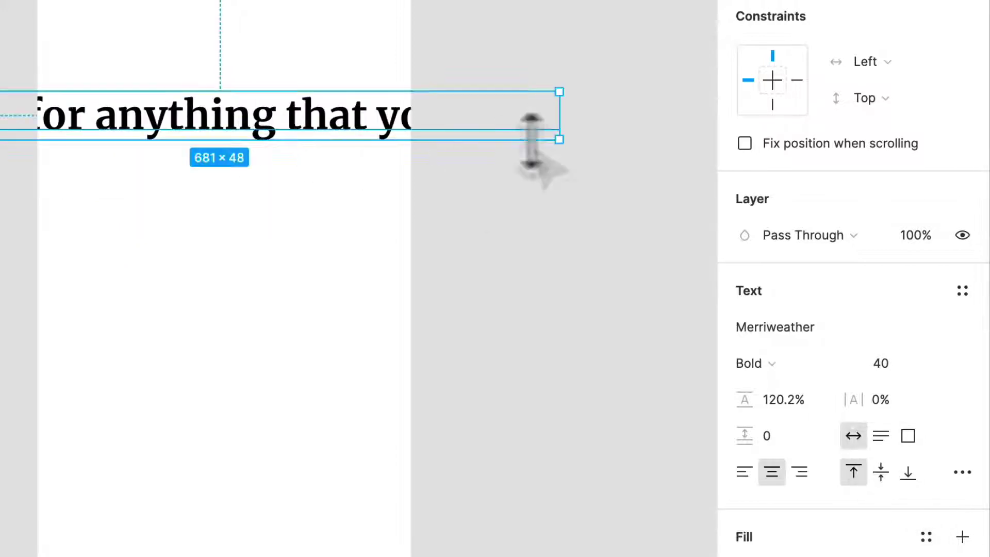
{"action": "left_click_drag", "start_coordinate": [567, 123], "coordinate": [379, 128]}
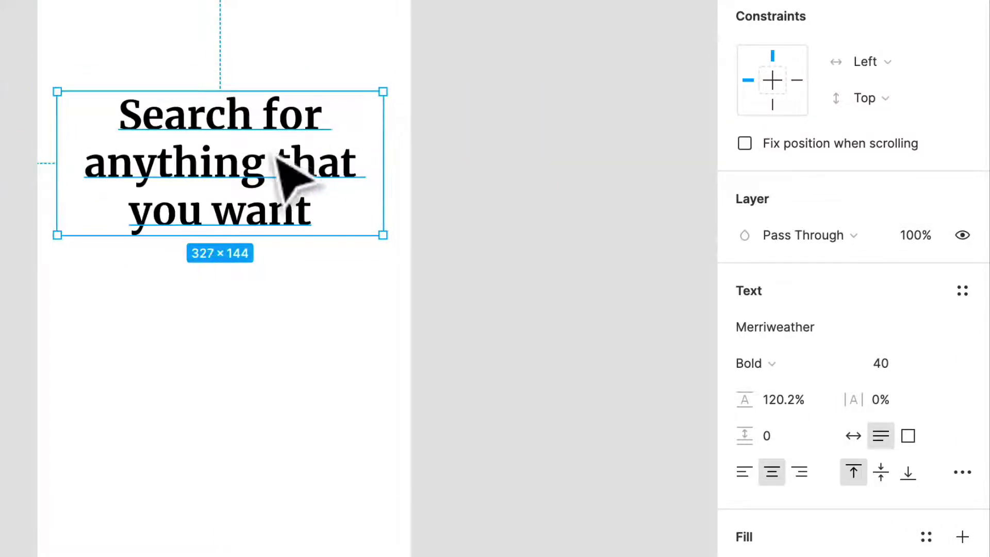
{"action": "left_click_drag", "start_coordinate": [278, 154], "coordinate": [269, 217]}
Step: Set the heading font to Open Sans Bold, keeping size 40
{"action": "left_click", "coordinate": [820, 330]}
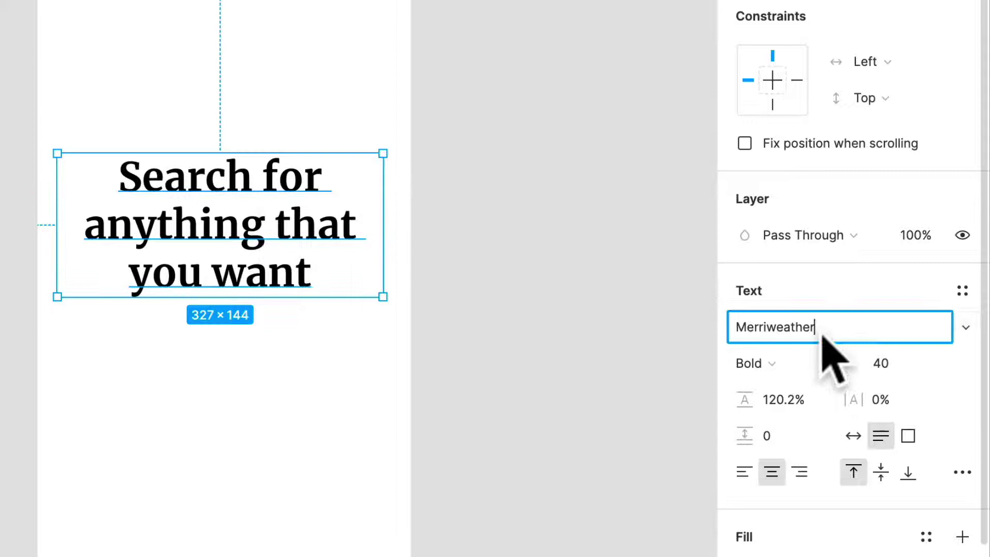
{"action": "type", "text": "Open Sans"}
{"action": "key", "text": "Return"}
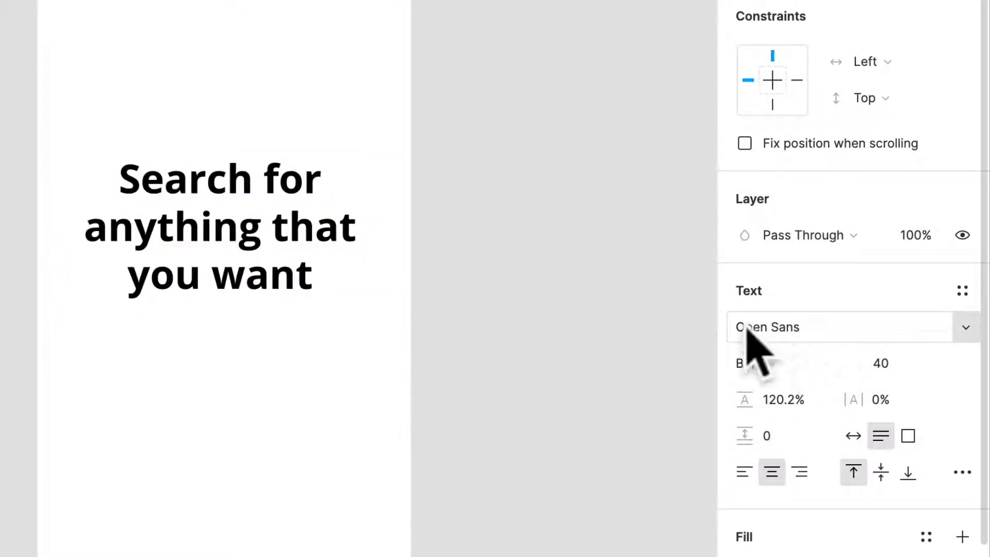
{"action": "left_click", "coordinate": [762, 361]}
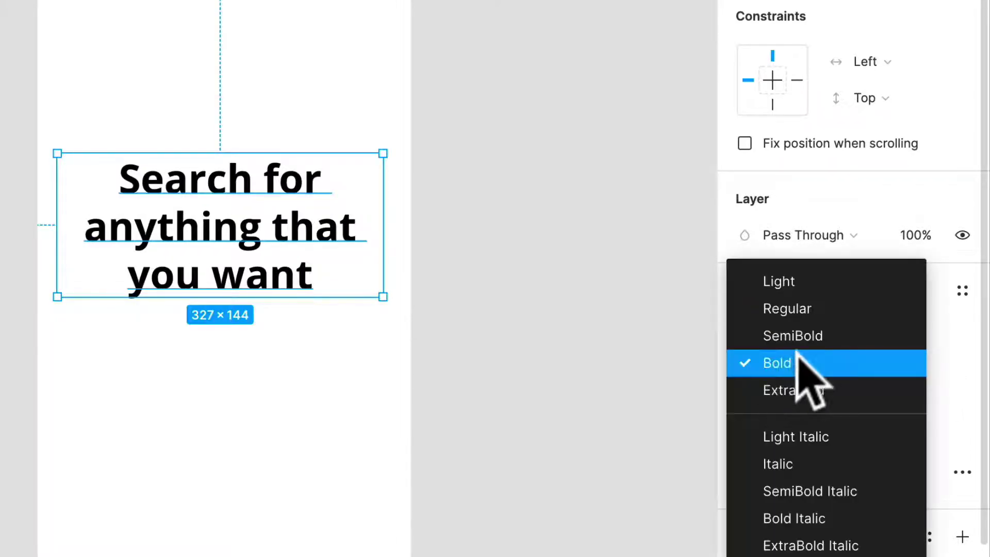
{"action": "left_click", "coordinate": [798, 339]}
{"action": "left_click", "coordinate": [798, 360]}
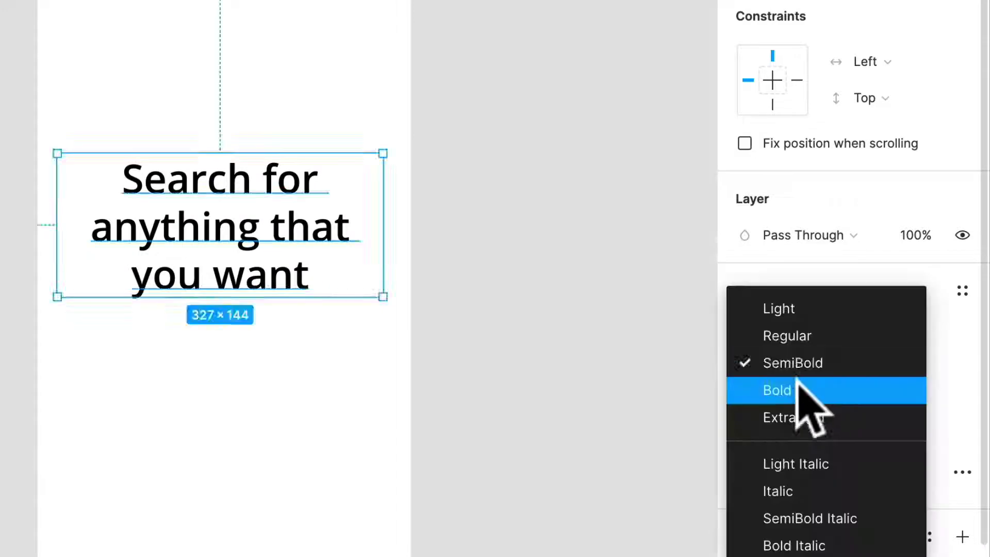
{"action": "left_click", "coordinate": [798, 390]}
{"action": "left_click", "coordinate": [896, 364]}
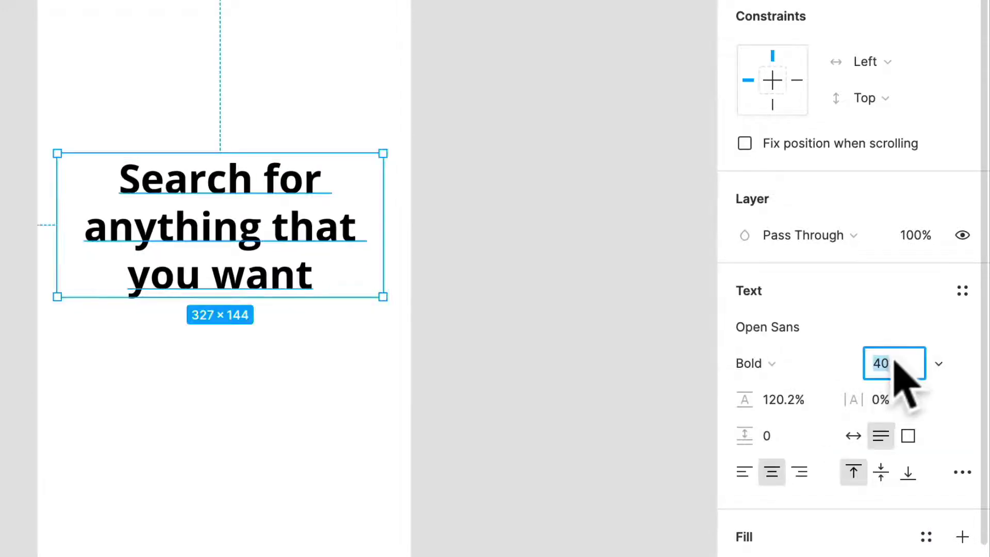
{"action": "type", "text": "32"}
{"action": "key", "text": "Return"}
{"action": "key", "text": "ctrl+z"}
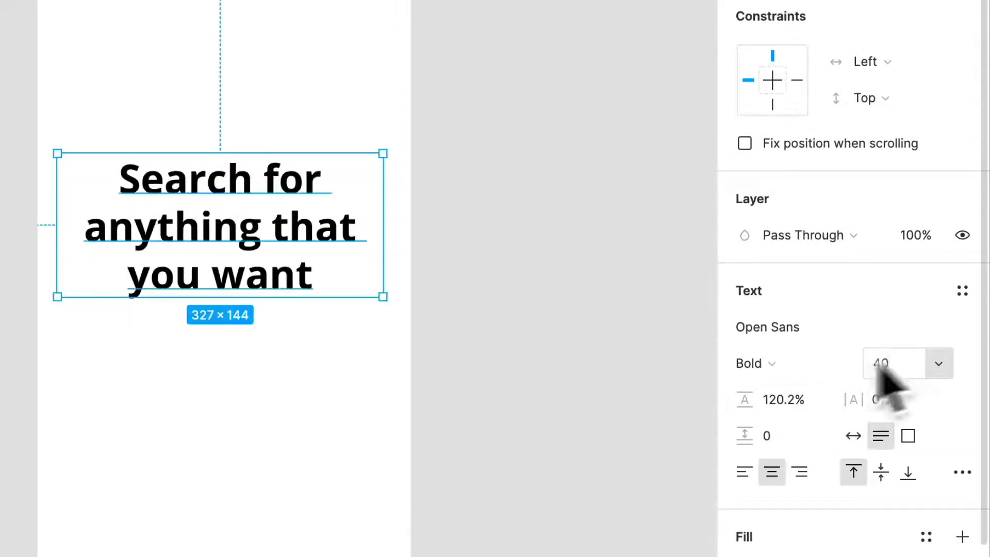
Step: Give the heading 115% line height and a 90% opacity fill
{"action": "left_click", "coordinate": [785, 405]}
{"action": "type", "text": "11"}
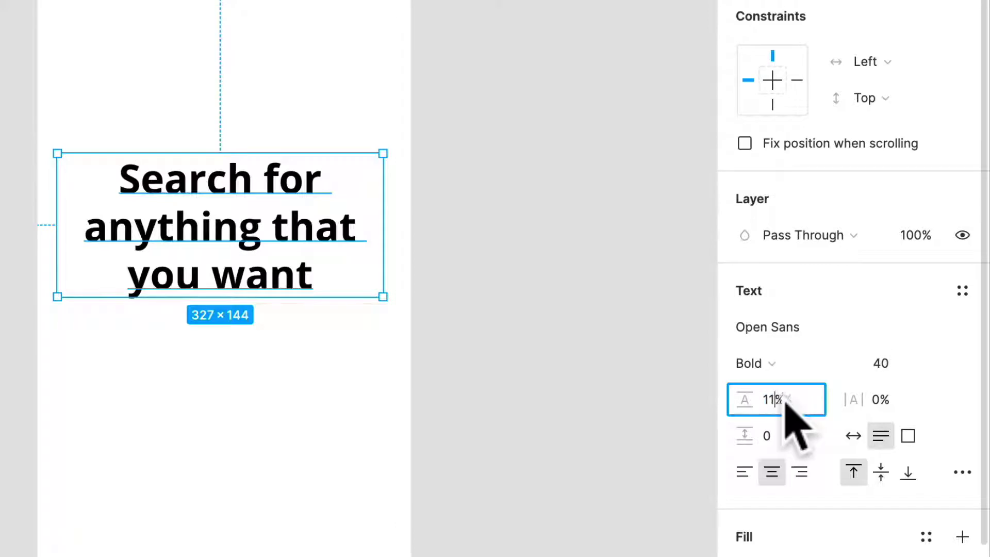
{"action": "type", "text": "5"}
{"action": "key", "text": "Return"}
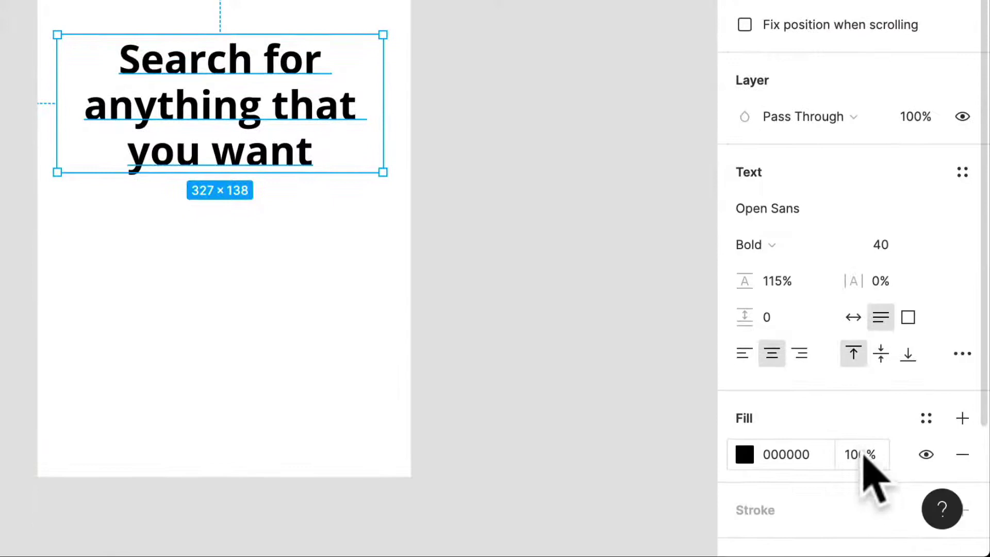
{"action": "left_click", "coordinate": [860, 510]}
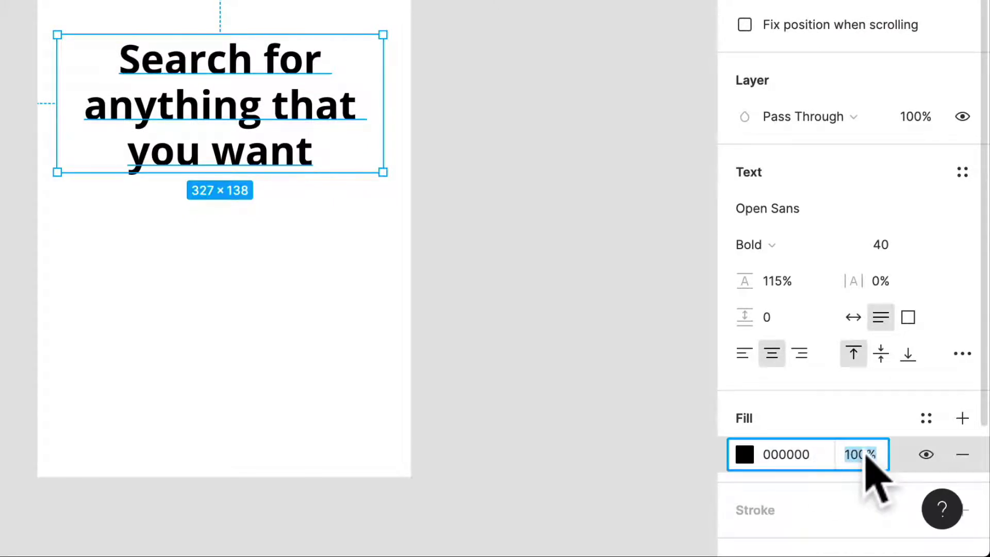
{"action": "key", "text": "Return"}
{"action": "left_click", "coordinate": [866, 455]}
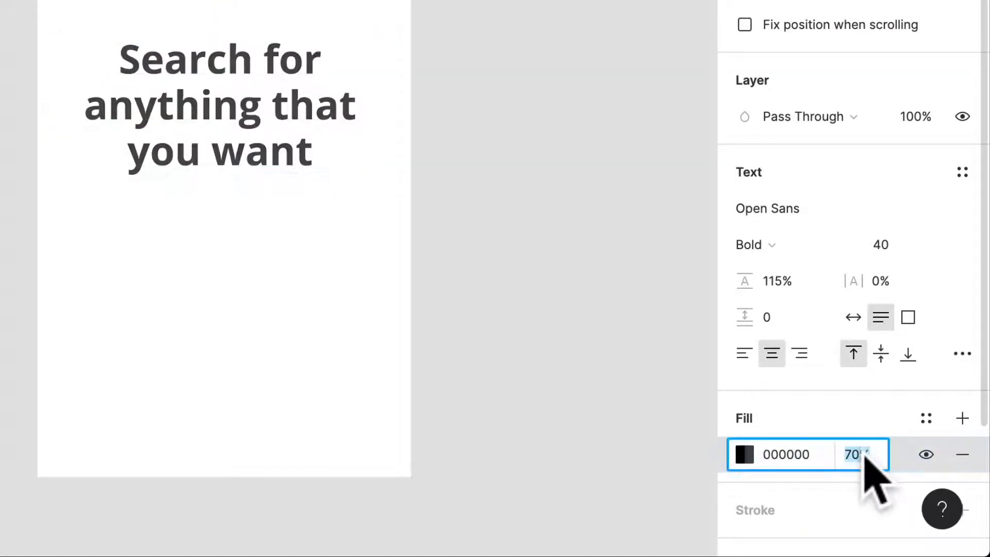
{"action": "type", "text": "90"}
{"action": "key", "text": "Return"}
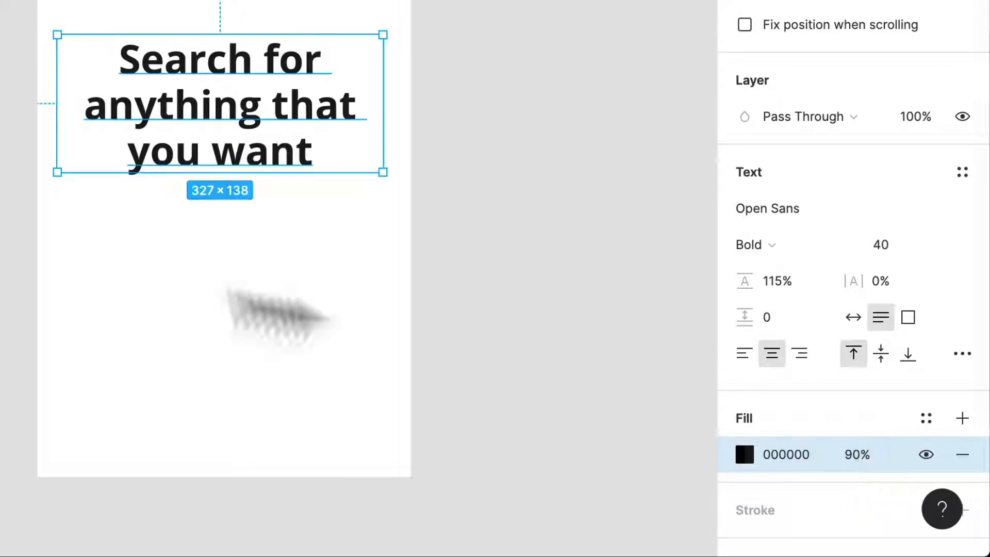
Step: Duplicate the headline downward, set the copy to size 16, and place it under the headline
{"action": "left_click", "coordinate": [175, 281]}
{"action": "key", "text": "alt+shift"}
{"action": "left_click_drag", "start_coordinate": [240, 116], "coordinate": [235, 281]}
{"action": "left_click", "coordinate": [900, 252]}
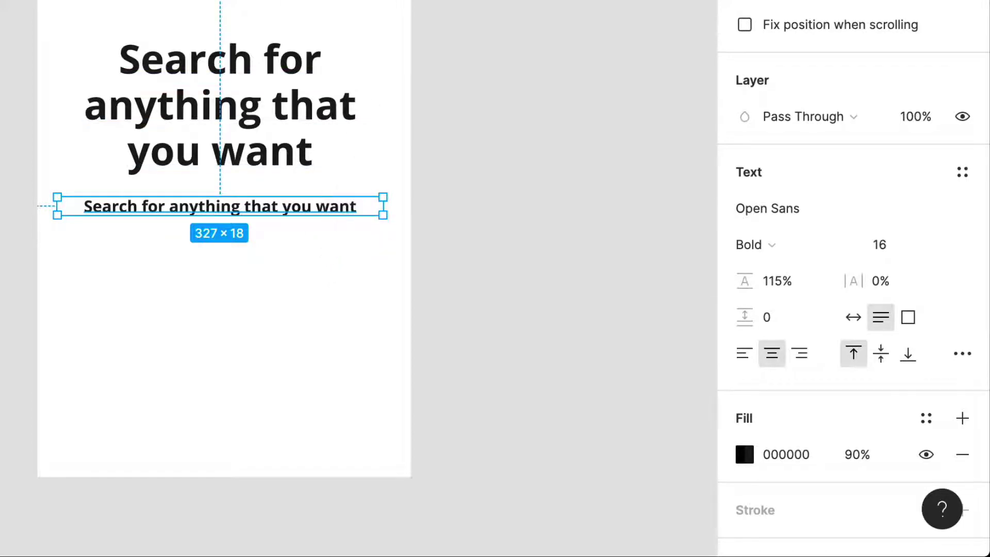
{"action": "left_click", "coordinate": [288, 128]}
{"action": "left_click_drag", "start_coordinate": [316, 209], "coordinate": [316, 239]}
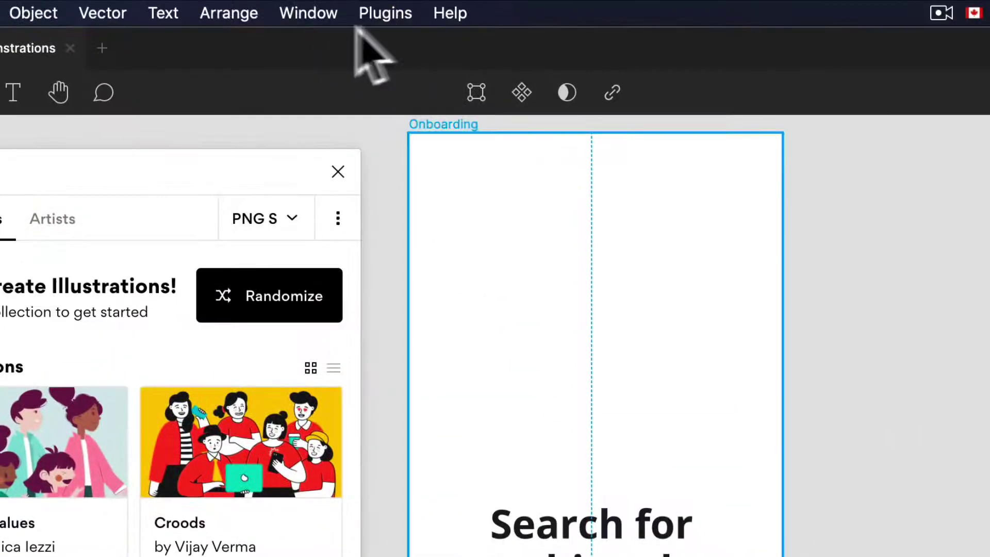
Step: Use Content Reel to fill the small text with a short Lorem Ipsum paragraph
{"action": "left_click", "coordinate": [381, 12]}
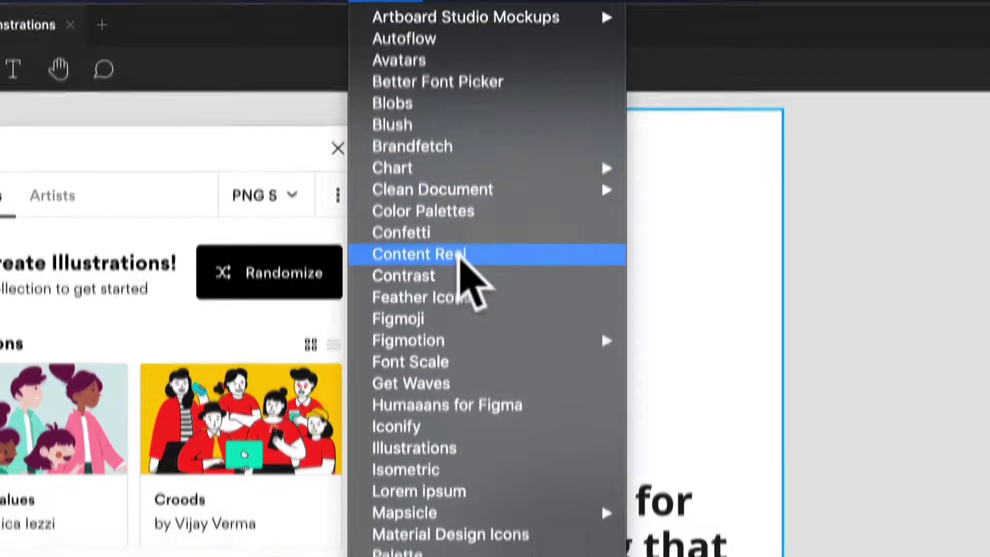
{"action": "left_click", "coordinate": [459, 278]}
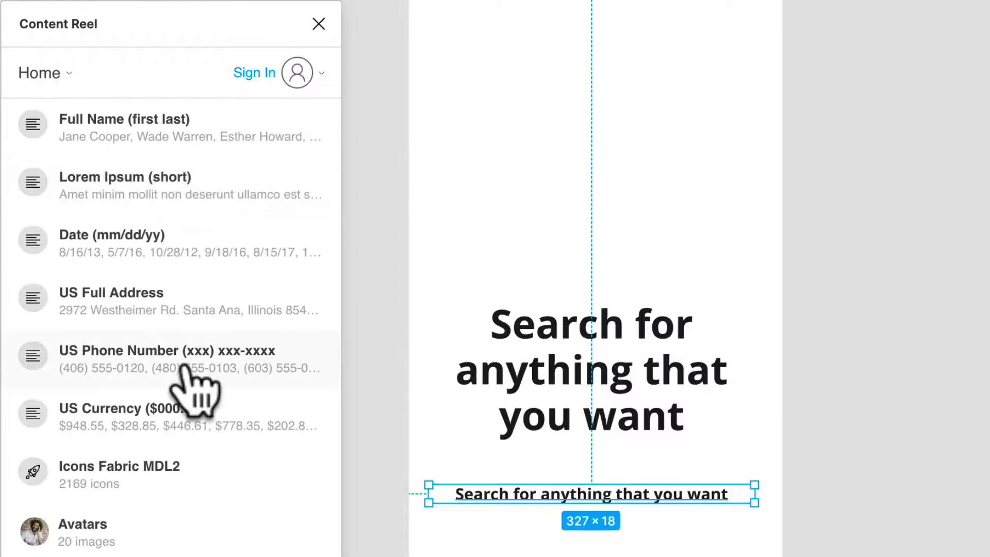
{"action": "left_click", "coordinate": [185, 185]}
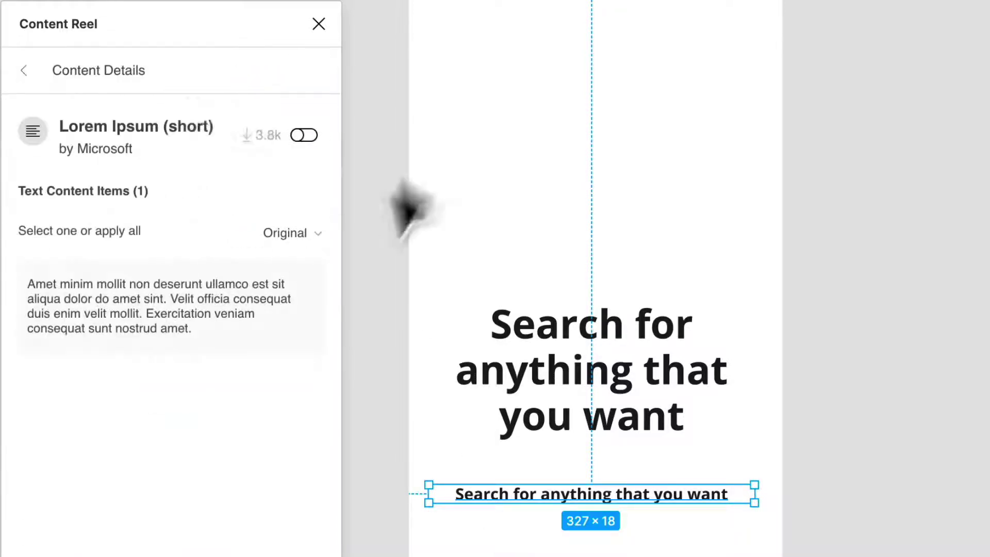
{"action": "left_click", "coordinate": [181, 330]}
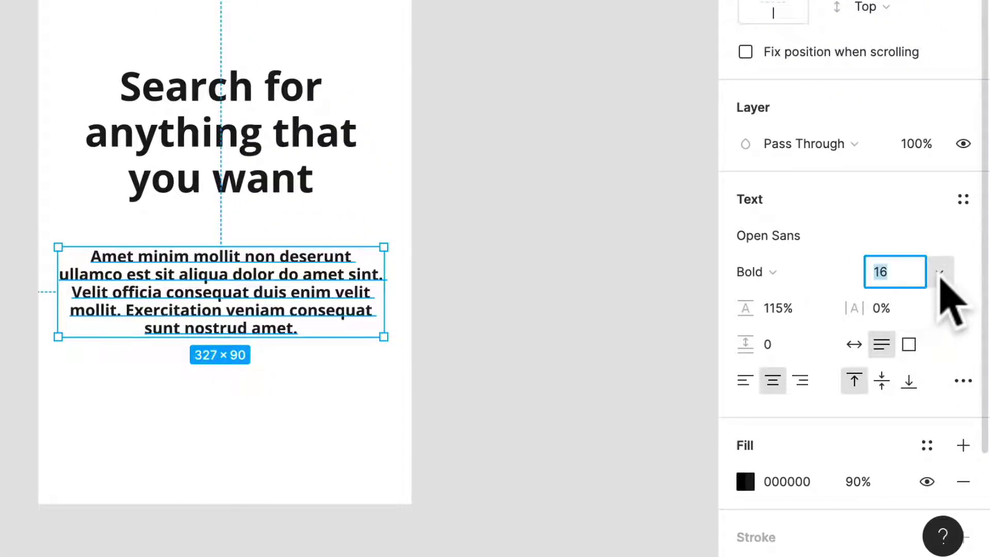
Step: Change the paragraph's font weight to Regular
{"action": "left_click", "coordinate": [941, 281]}
{"action": "key", "text": "Escape"}
{"action": "left_click", "coordinate": [789, 277]}
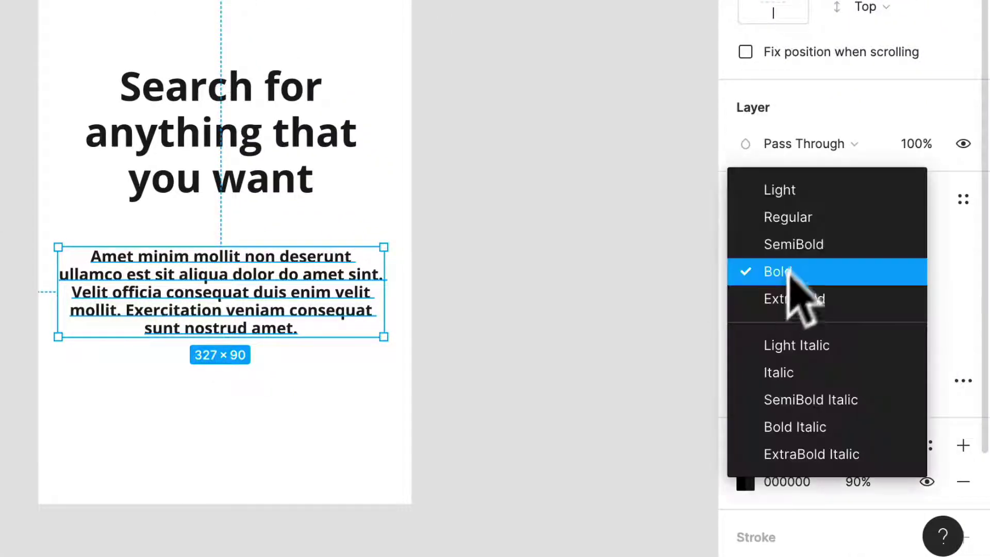
{"action": "left_click", "coordinate": [808, 215]}
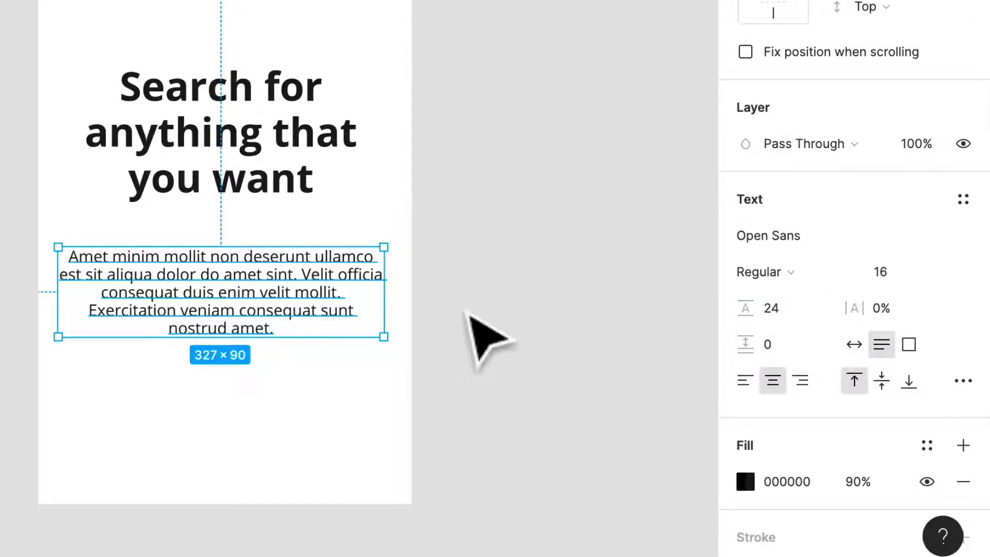
Step: Give the paragraph a 24 line height and 60% fill opacity
{"action": "left_click", "coordinate": [238, 307]}
{"action": "scroll", "coordinate": [237, 309], "scroll_direction": "up", "scroll_amount": 5}
{"action": "left_click", "coordinate": [805, 309]}
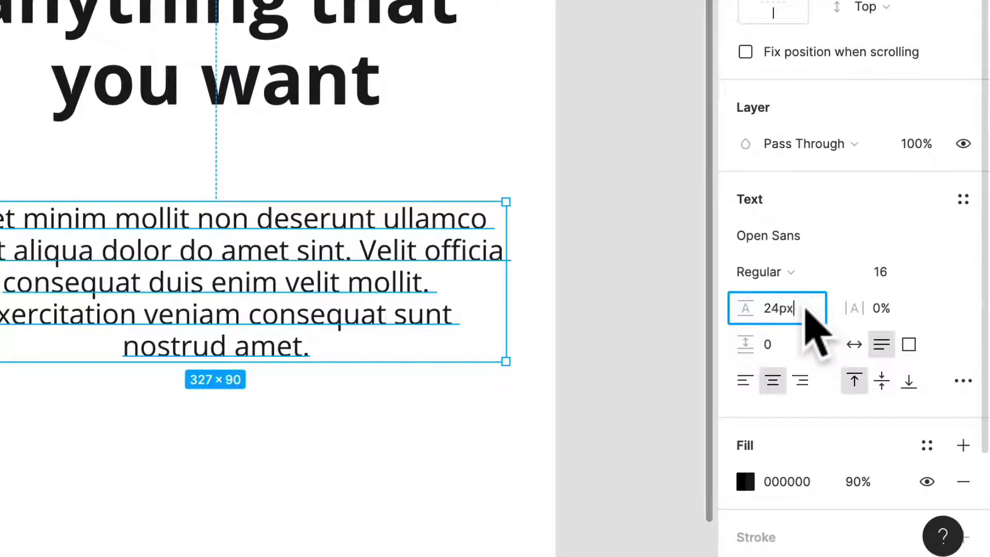
{"action": "key", "text": "Return"}
{"action": "scroll", "coordinate": [279, 273], "scroll_direction": "down", "scroll_amount": 3}
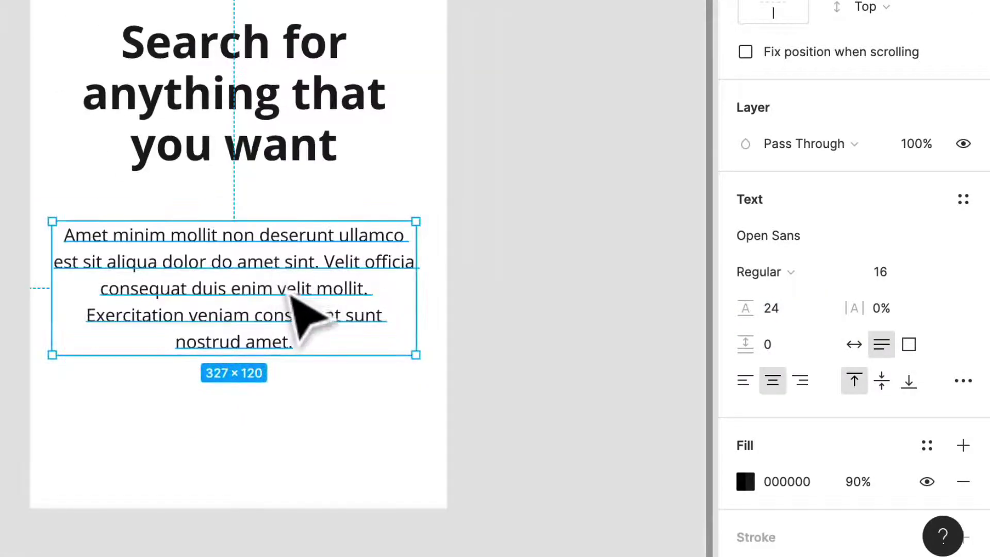
{"action": "scroll", "coordinate": [304, 317], "scroll_direction": "down", "scroll_amount": 2}
{"action": "left_click", "coordinate": [866, 485]}
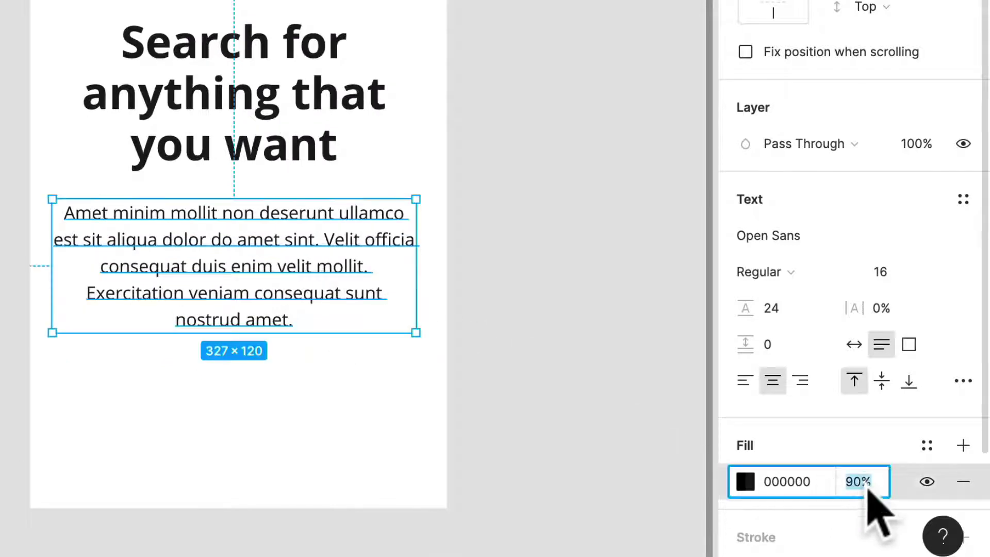
{"action": "key", "text": "Return"}
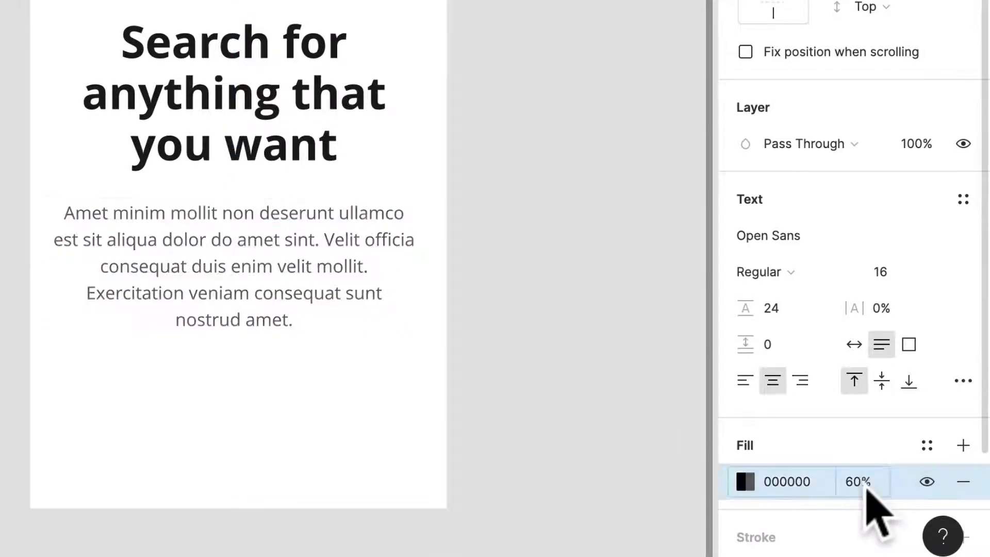
{"action": "left_click", "coordinate": [326, 151]}
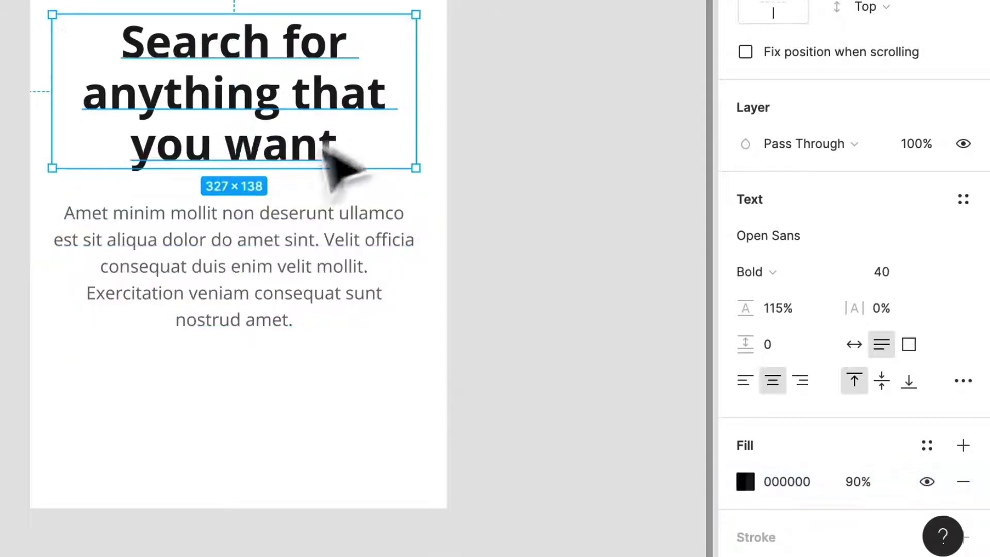
{"action": "left_click", "coordinate": [479, 133]}
{"action": "left_click", "coordinate": [265, 274]}
Step: Draw a rectangle below the paragraph as the button shape
{"action": "left_click", "coordinate": [283, 393]}
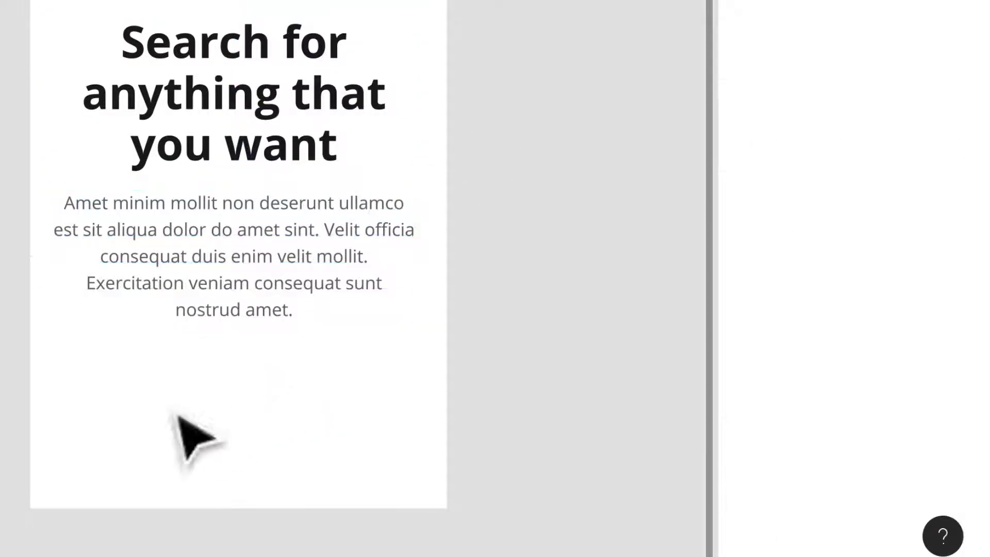
{"action": "key", "text": "r"}
{"action": "mouse_move", "coordinate": [212, 423]}
{"action": "left_mouse_down"}
{"action": "mouse_move", "coordinate": [362, 471]}
{"action": "mouse_move", "coordinate": [425, 478]}
{"action": "mouse_move", "coordinate": [416, 476]}
{"action": "left_mouse_up"}
{"action": "left_click", "coordinate": [120, 448]}
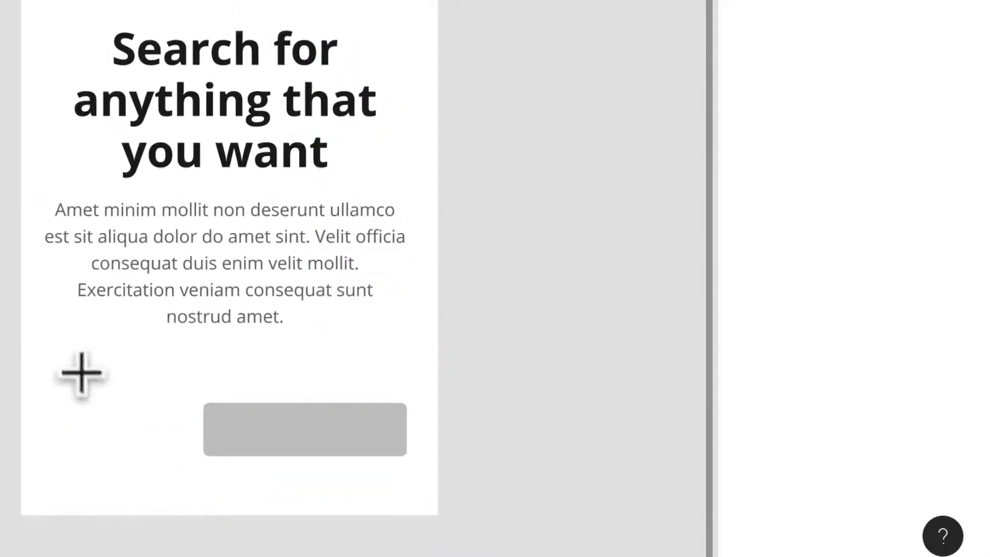
Step: Add a SemiBold 'Continue' label filled FFFFFF, placed on the button with auto width
{"action": "left_click_drag", "start_coordinate": [82, 373], "coordinate": [198, 419]}
{"action": "type", "text": "c"}
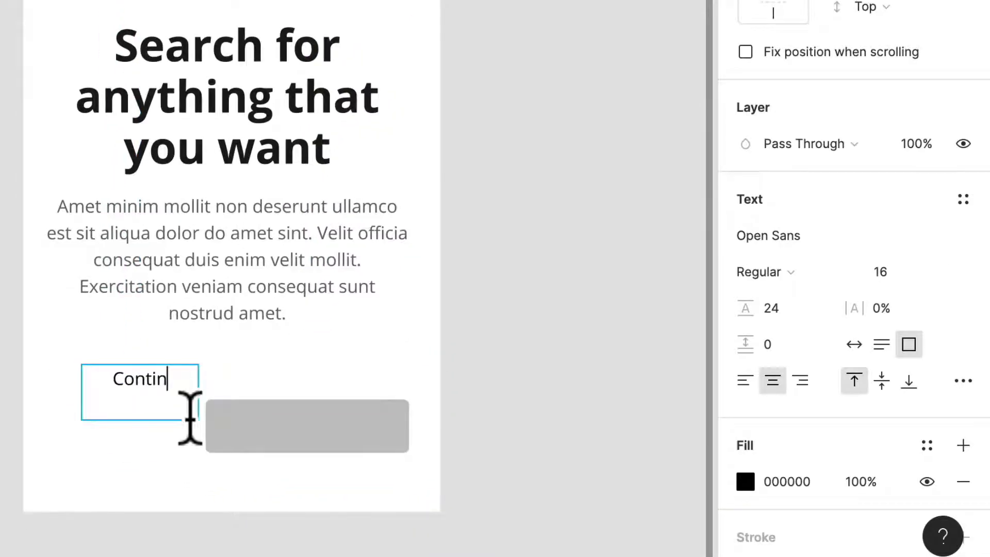
{"action": "left_click", "coordinate": [778, 274]}
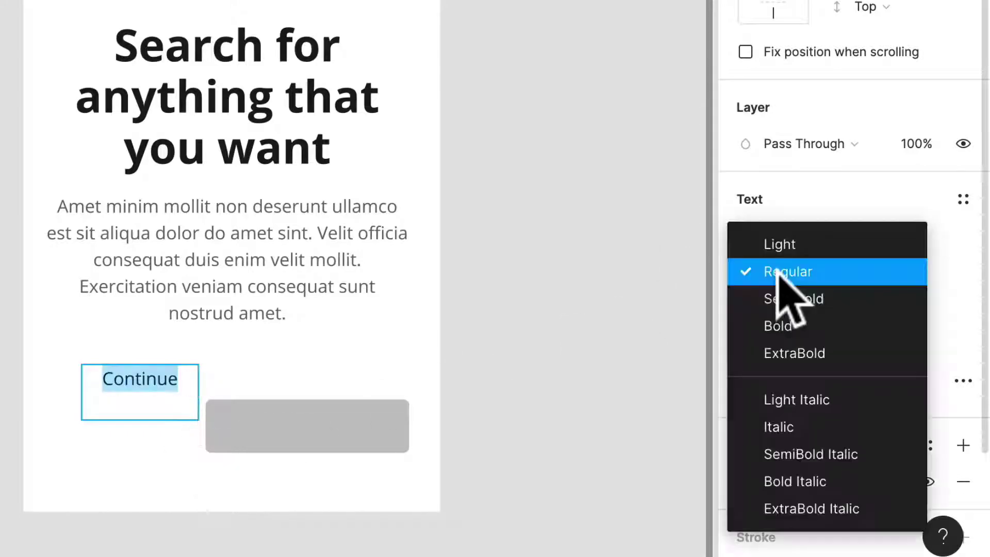
{"action": "left_click", "coordinate": [799, 297]}
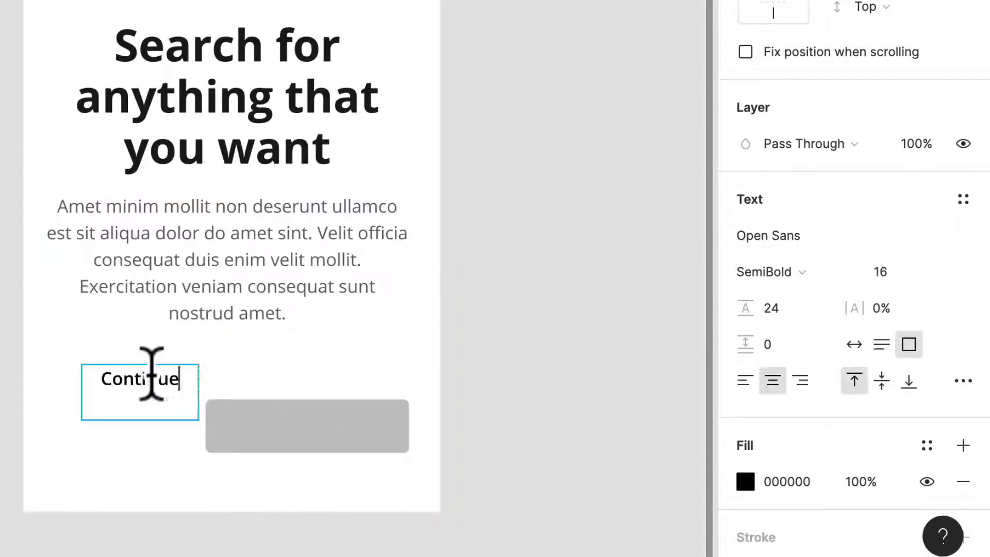
{"action": "double_click", "coordinate": [151, 373]}
{"action": "left_click", "coordinate": [789, 482]}
{"action": "type", "text": "ffffff"}
{"action": "key", "text": "Return"}
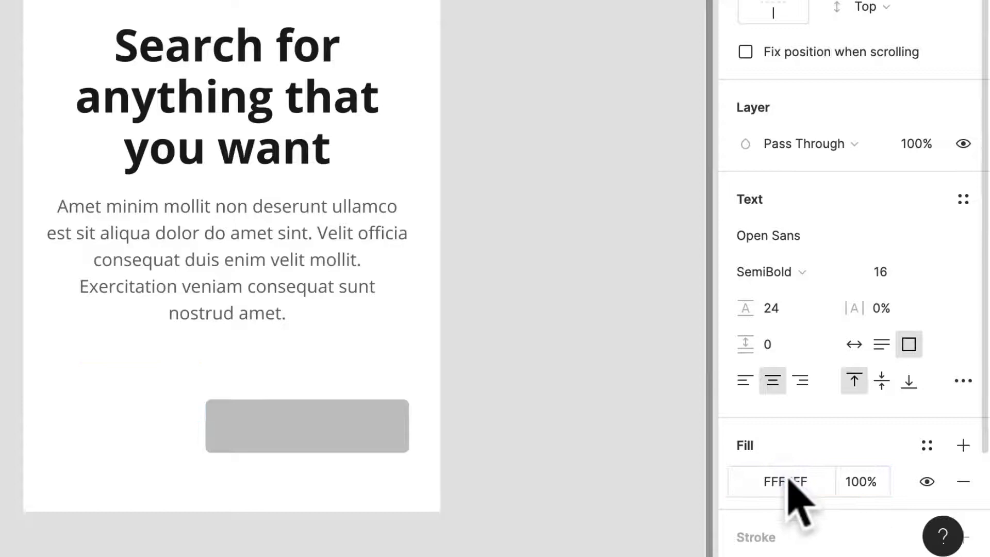
{"action": "key", "text": "Escape"}
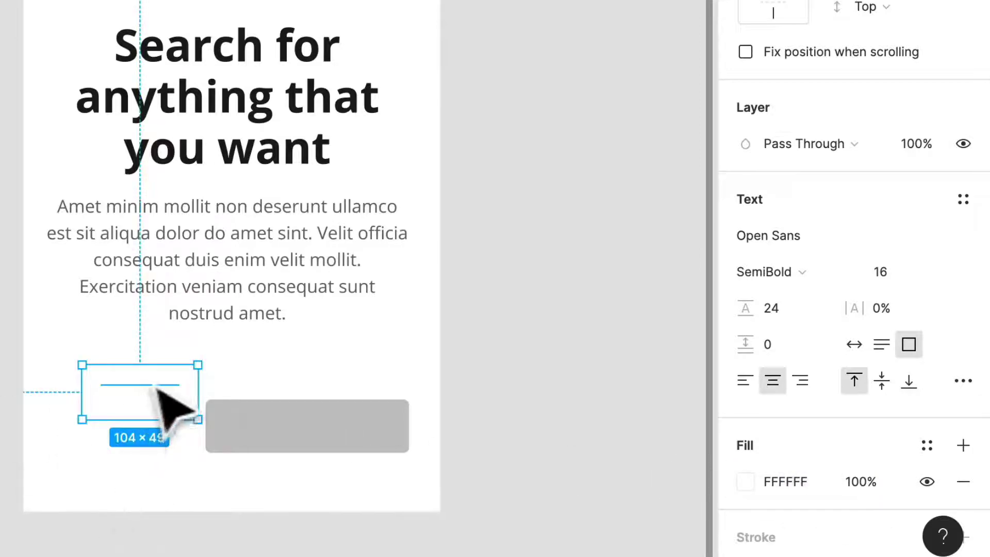
{"action": "left_click_drag", "start_coordinate": [156, 388], "coordinate": [310, 428]}
{"action": "left_click", "coordinate": [854, 344]}
Step: Fill the button orange (FBAD37) and stretch the Continue label wider across it
{"action": "left_click", "coordinate": [221, 430]}
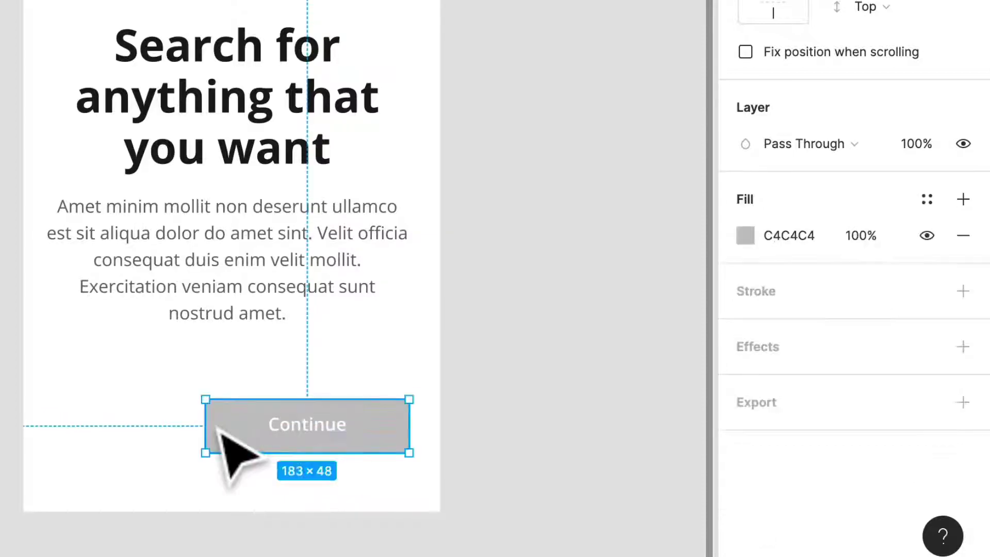
{"action": "left_click", "coordinate": [746, 235]}
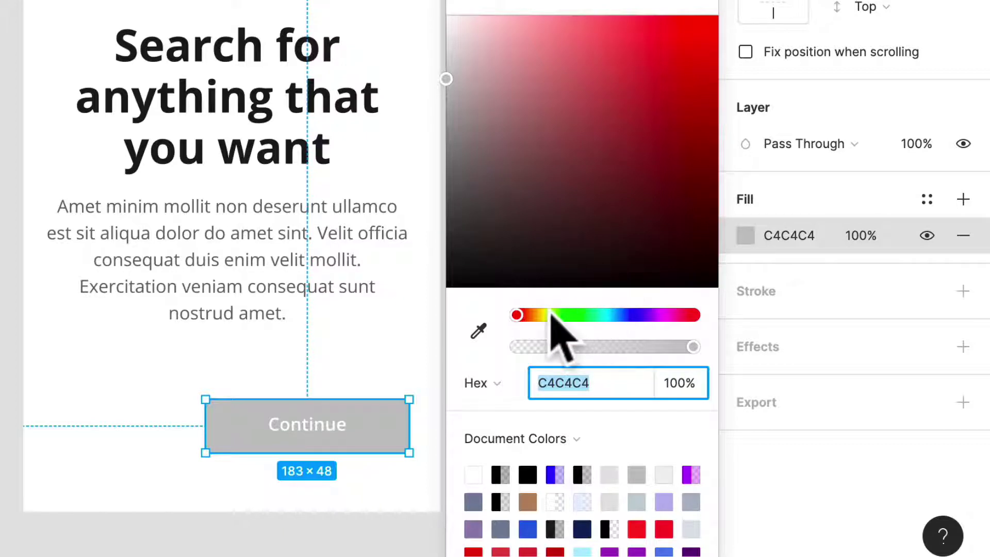
{"action": "left_click_drag", "start_coordinate": [551, 313], "coordinate": [542, 315]}
{"action": "left_click_drag", "start_coordinate": [592, 112], "coordinate": [696, 71]}
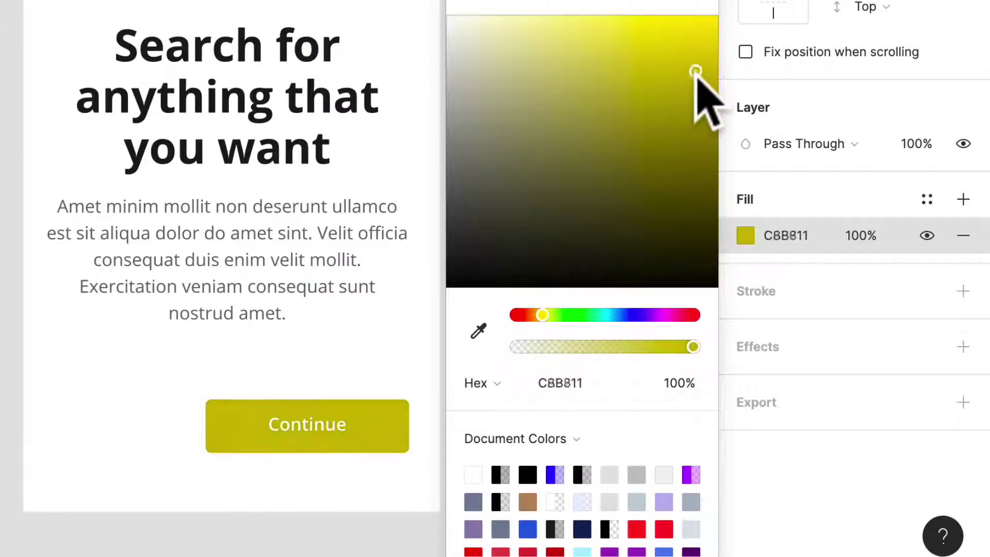
{"action": "left_click_drag", "start_coordinate": [543, 315], "coordinate": [536, 315]}
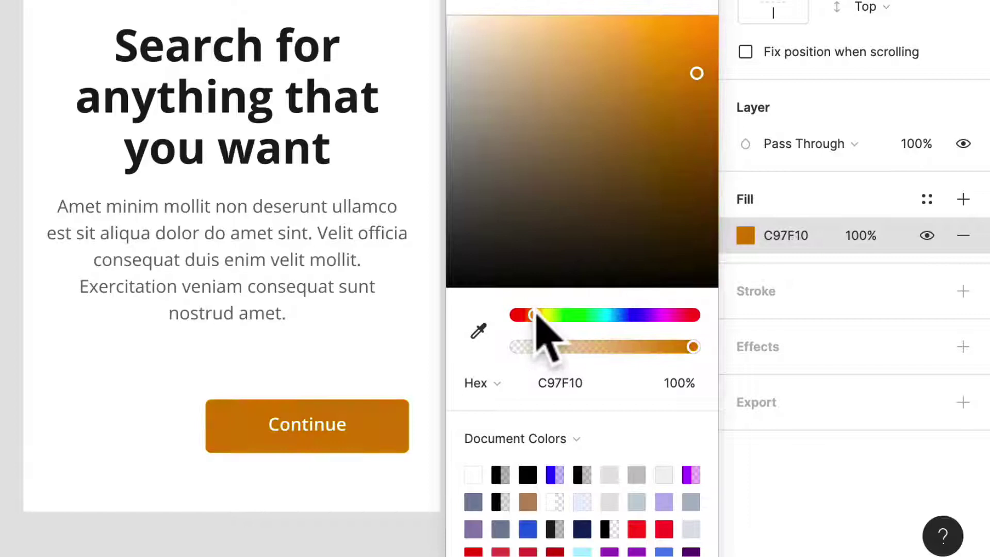
{"action": "left_click_drag", "start_coordinate": [695, 63], "coordinate": [671, 47]}
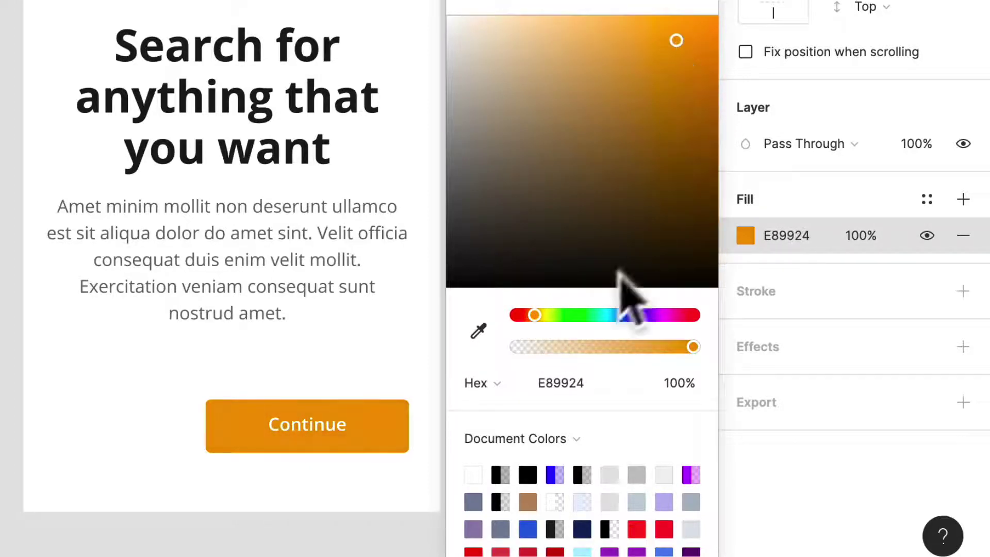
{"action": "left_click_drag", "start_coordinate": [548, 316], "coordinate": [541, 315]}
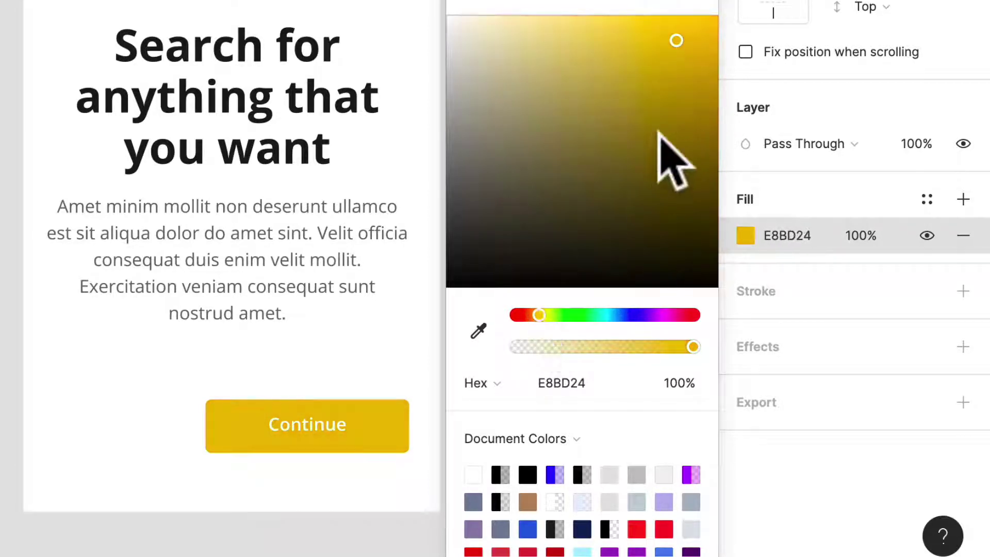
{"action": "left_click", "coordinate": [688, 50]}
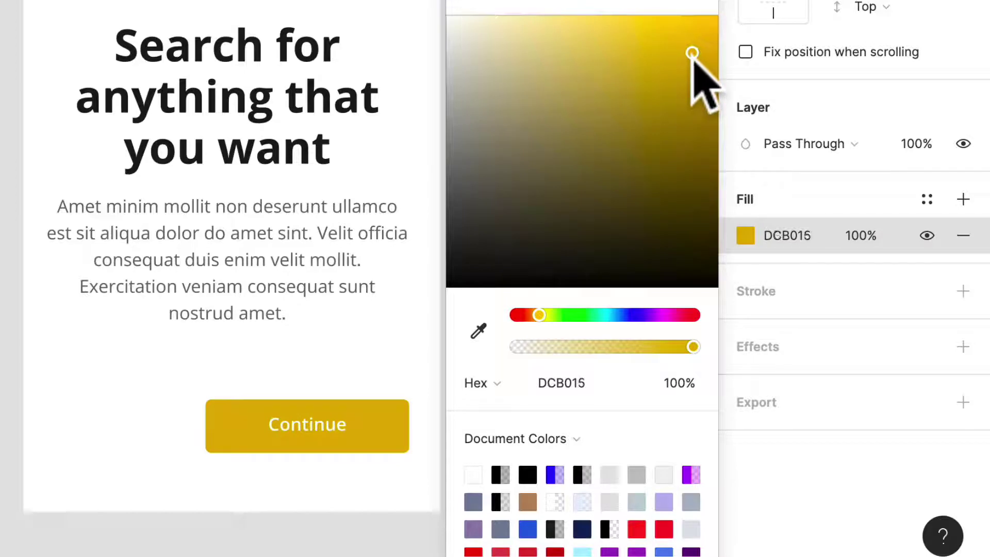
{"action": "left_click_drag", "start_coordinate": [692, 53], "coordinate": [658, 20]}
{"action": "left_click_drag", "start_coordinate": [551, 317], "coordinate": [534, 314]}
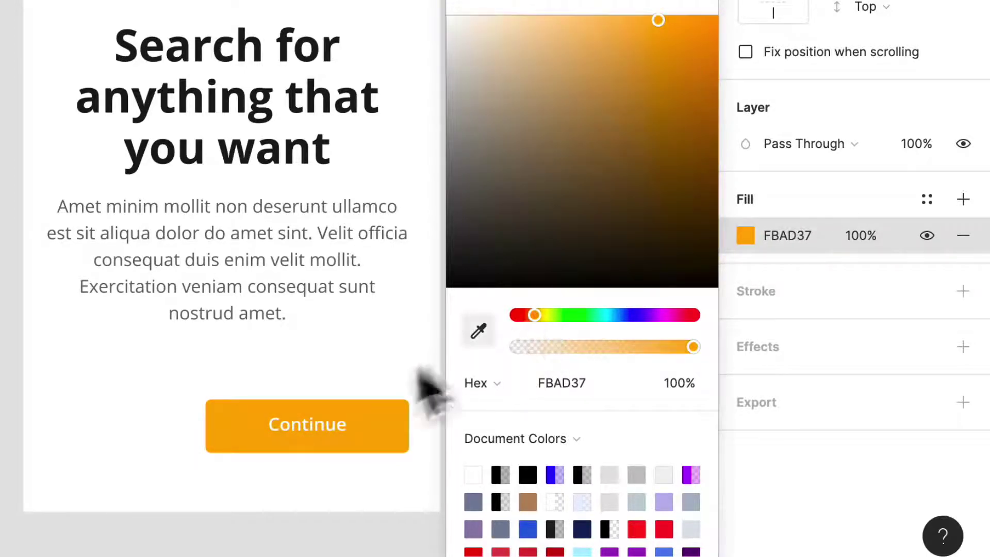
{"action": "left_click_drag", "start_coordinate": [168, 382], "coordinate": [332, 468]}
{"action": "left_click_drag", "start_coordinate": [202, 428], "coordinate": [171, 425]}
Step: Add a 'Back' text label to the left of the Continue button
{"action": "left_click", "coordinate": [138, 433]}
{"action": "scroll", "coordinate": [132, 435], "scroll_direction": "left", "scroll_amount": 5}
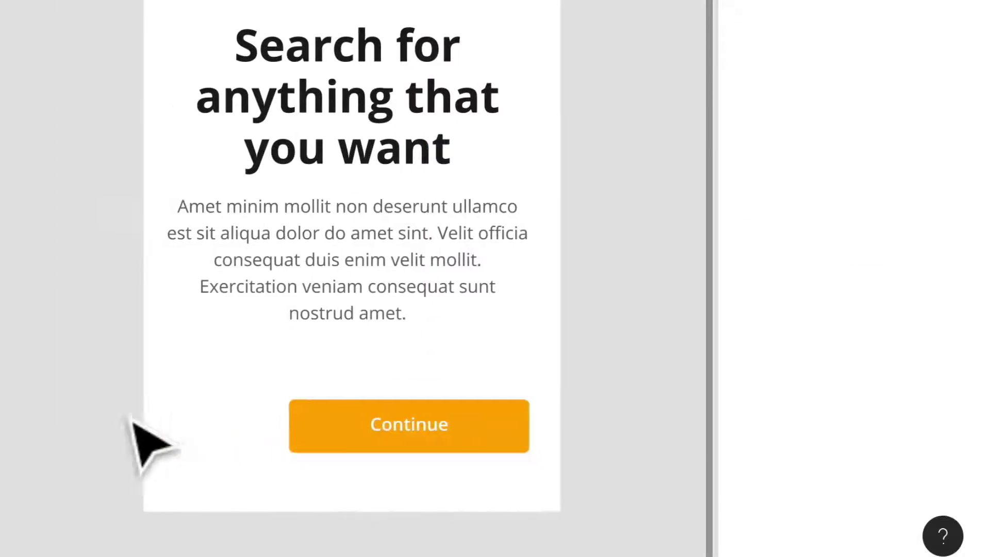
{"action": "scroll", "coordinate": [217, 451], "scroll_direction": "down", "scroll_amount": 2}
{"action": "scroll", "coordinate": [217, 451], "scroll_direction": "right", "scroll_amount": 2}
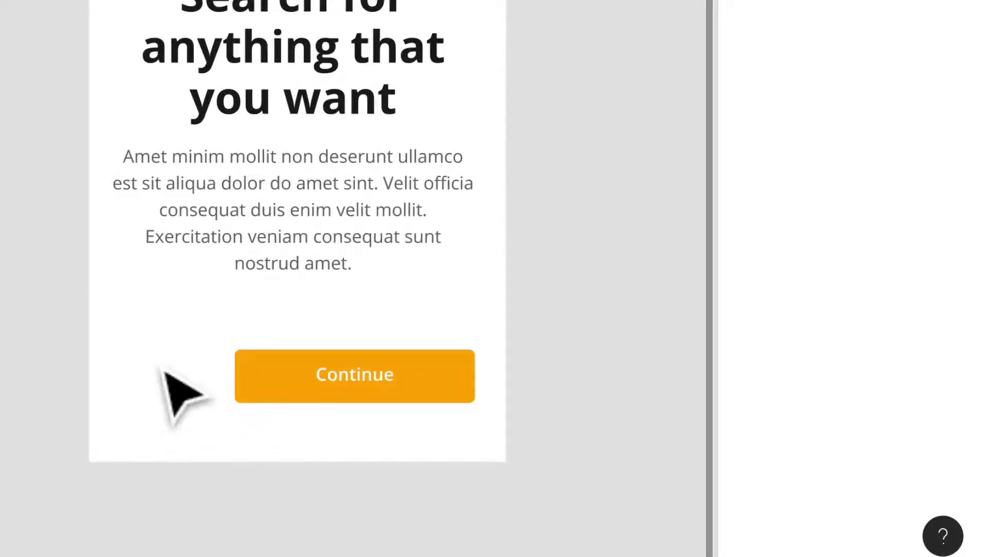
{"action": "left_click_drag", "start_coordinate": [137, 342], "coordinate": [204, 389]}
{"action": "type", "text": "Back"}
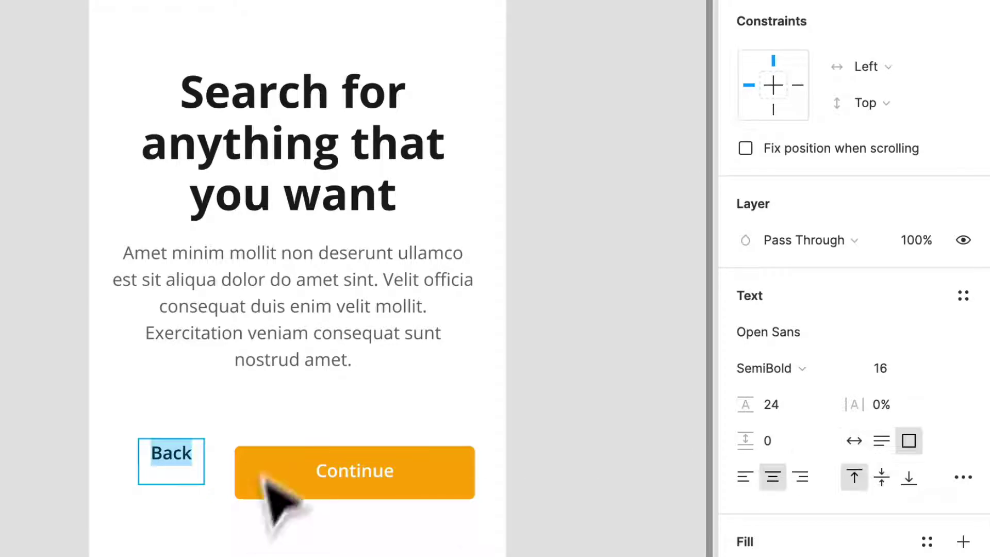
Step: Make the Back label auto width with 50% fill opacity, level with Continue
{"action": "left_click", "coordinate": [862, 443]}
{"action": "left_click", "coordinate": [871, 528]}
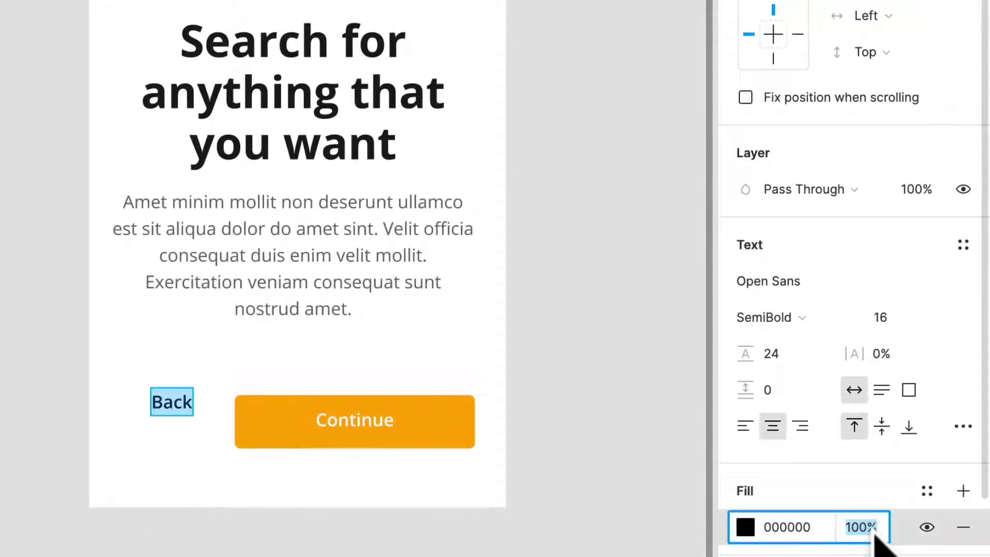
{"action": "type", "text": "50"}
{"action": "key", "text": "Return"}
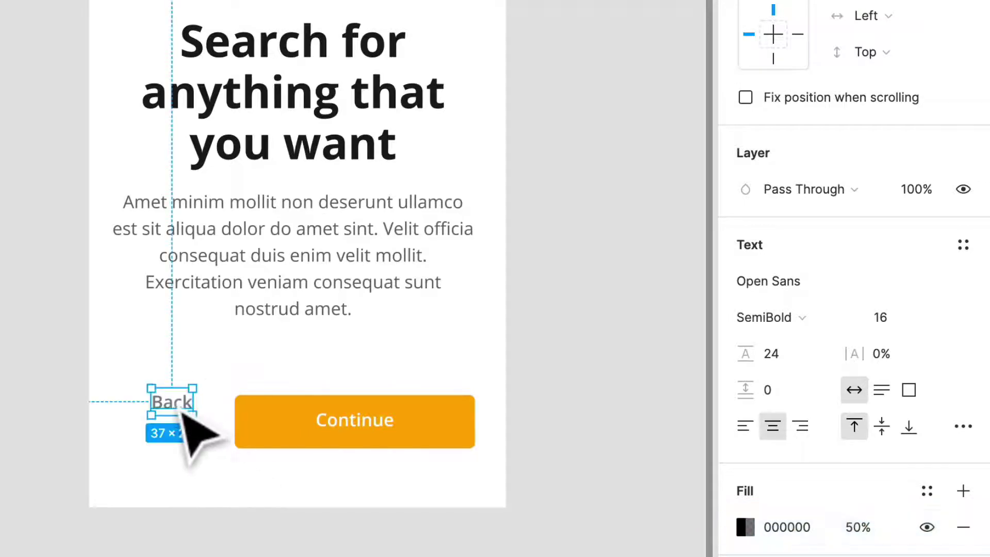
{"action": "left_click_drag", "start_coordinate": [182, 410], "coordinate": [182, 429]}
{"action": "left_click", "coordinate": [196, 473]}
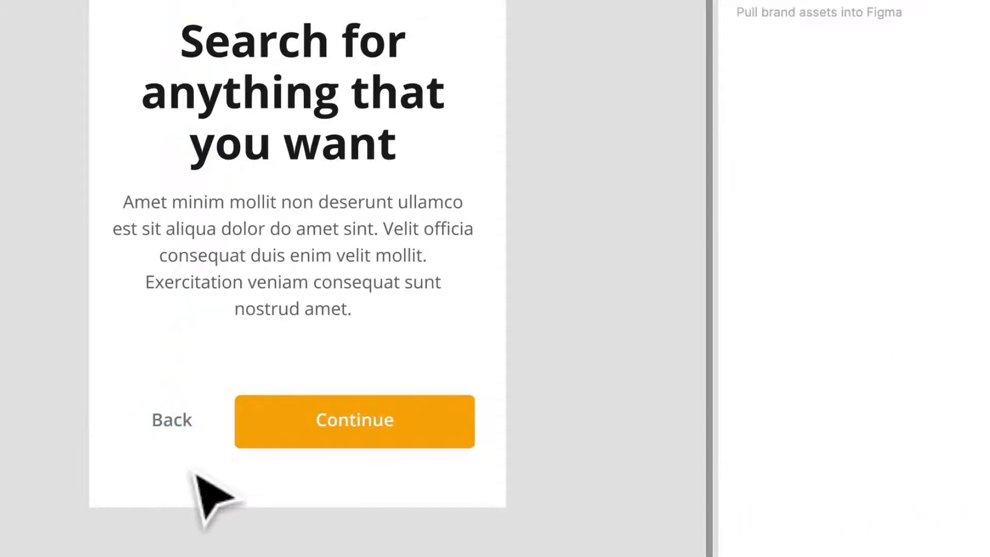
Step: Launch the Blush illustrations plugin
{"action": "scroll", "coordinate": [485, 498], "scroll_direction": "up", "scroll_amount": 3}
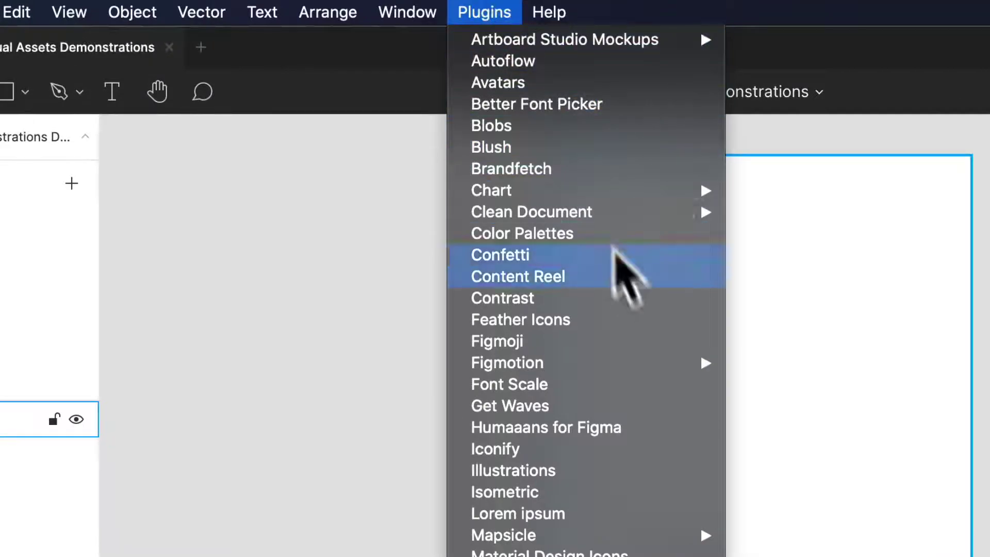
{"action": "left_click", "coordinate": [603, 148]}
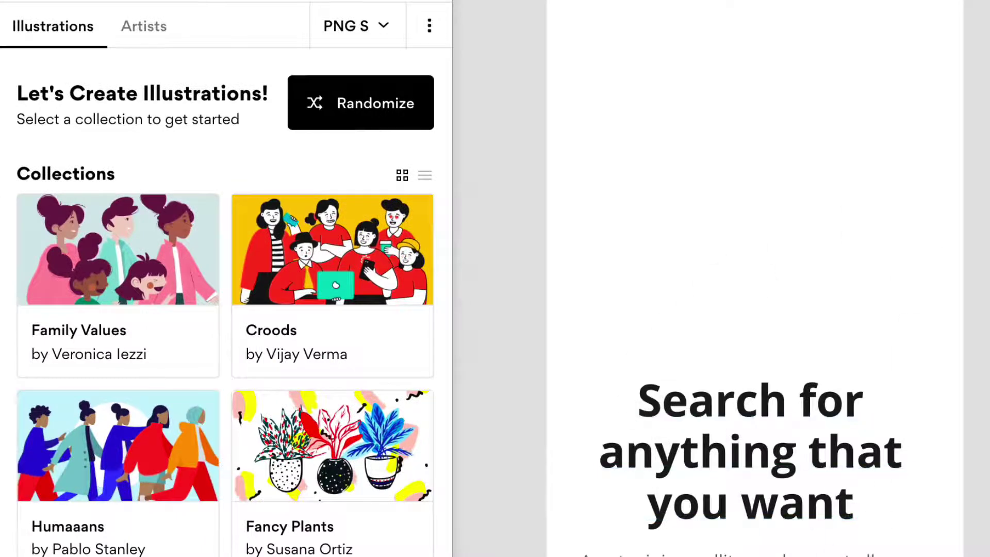
{"action": "scroll", "coordinate": [135, 545], "scroll_direction": "down", "scroll_amount": 9}
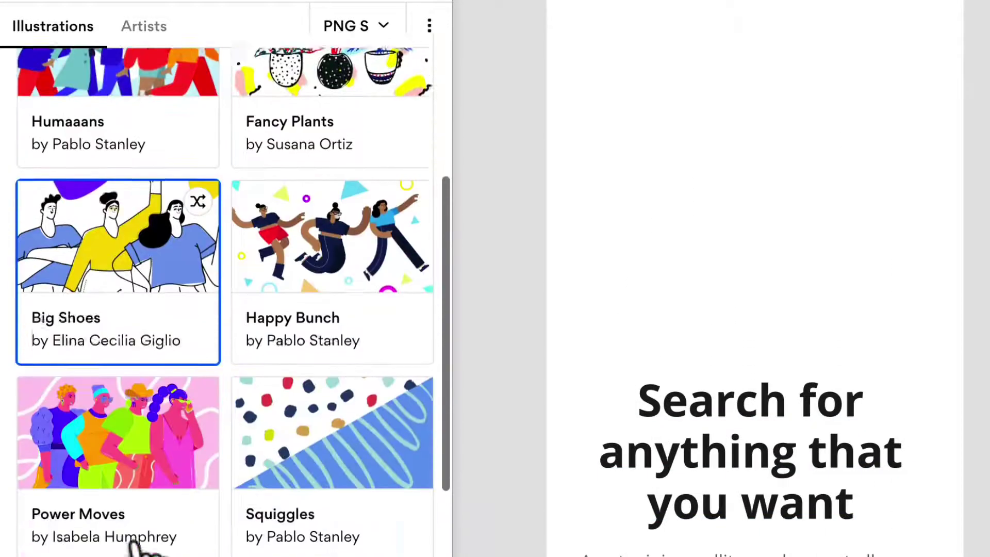
{"action": "scroll", "coordinate": [135, 545], "scroll_direction": "down", "scroll_amount": 11}
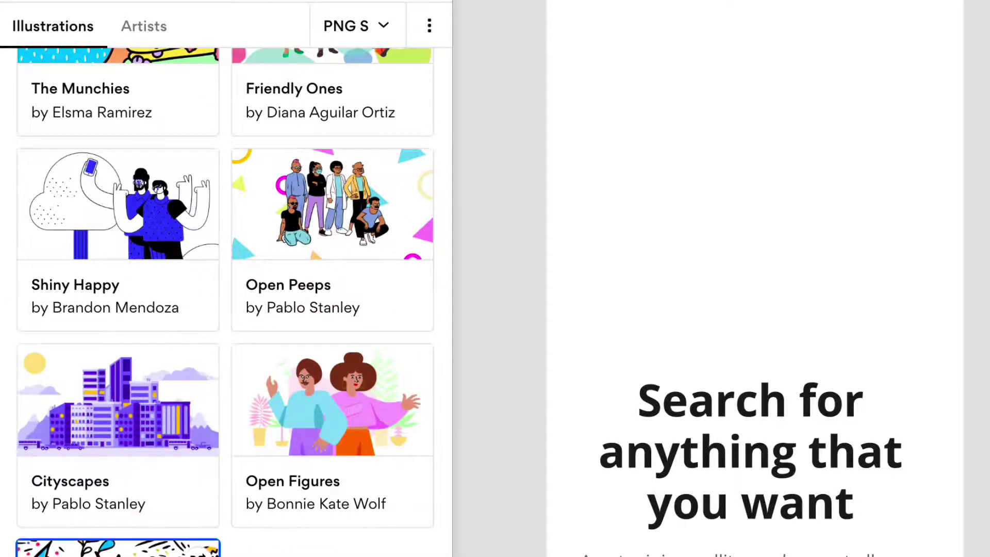
{"action": "scroll", "coordinate": [235, 495], "scroll_direction": "up", "scroll_amount": 20}
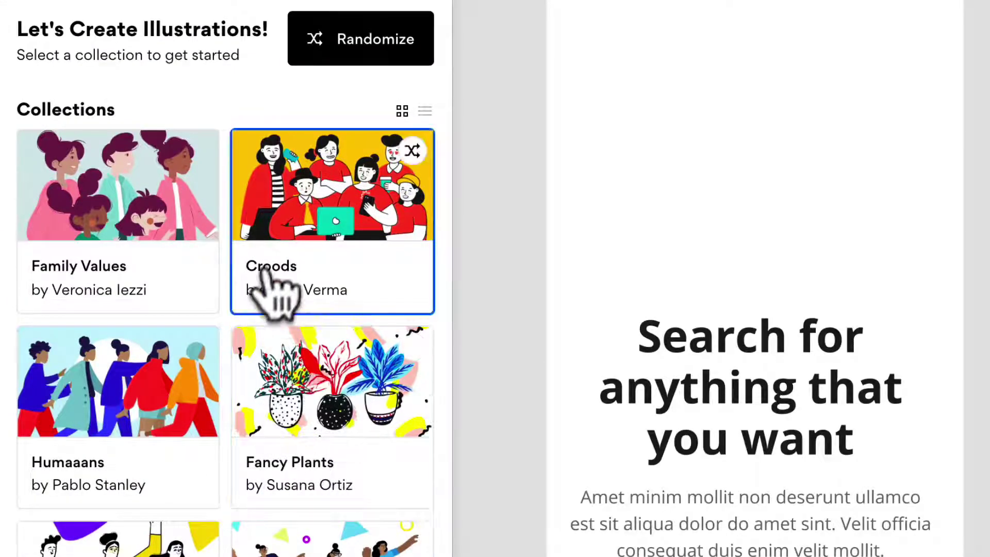
Step: Open the Croods collection and scroll down to its Backgrounds section
{"action": "left_click", "coordinate": [330, 299]}
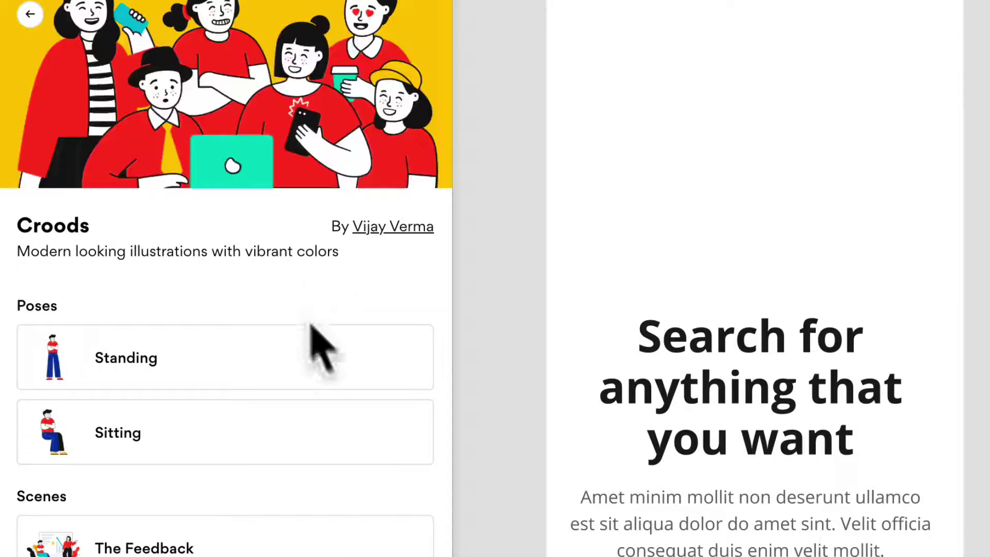
{"action": "scroll", "coordinate": [166, 431], "scroll_direction": "down", "scroll_amount": 2}
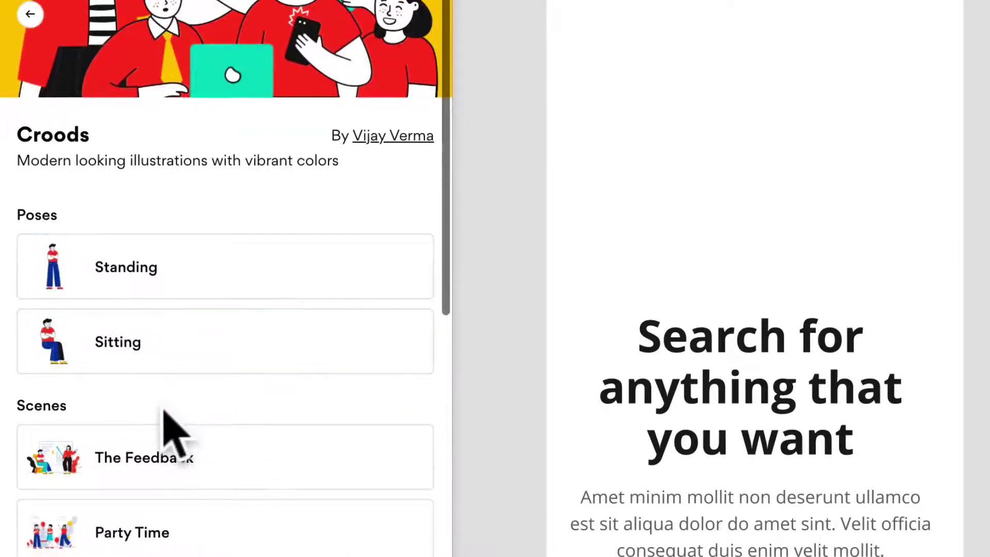
{"action": "scroll", "coordinate": [154, 484], "scroll_direction": "down", "scroll_amount": 2}
{"action": "scroll", "coordinate": [170, 493], "scroll_direction": "down", "scroll_amount": 3}
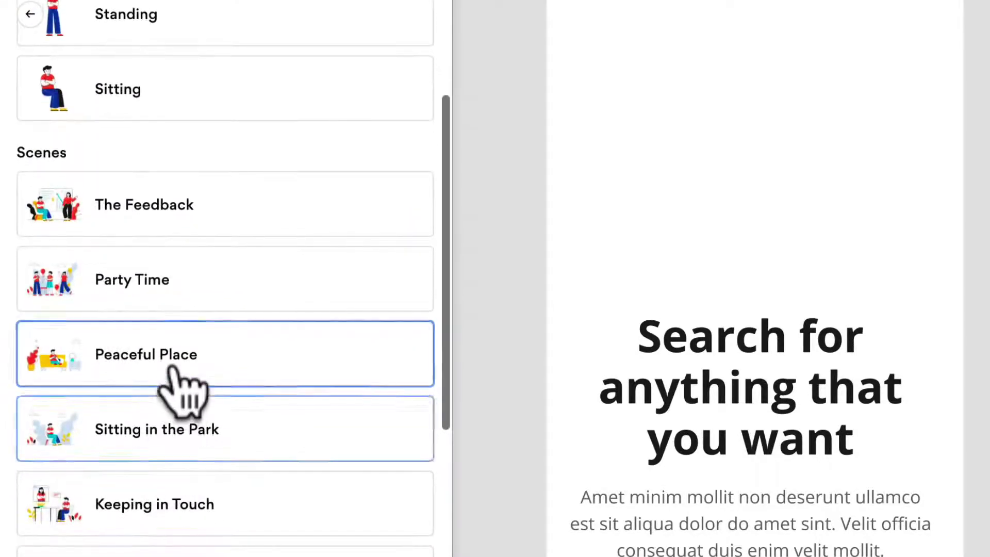
{"action": "scroll", "coordinate": [232, 252], "scroll_direction": "down", "scroll_amount": 1}
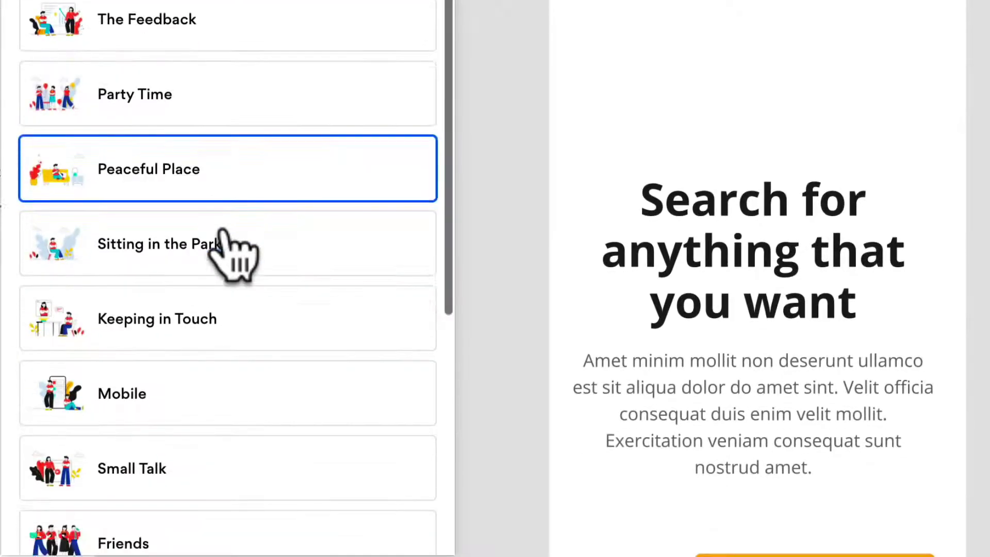
{"action": "scroll", "coordinate": [137, 268], "scroll_direction": "down", "scroll_amount": 2}
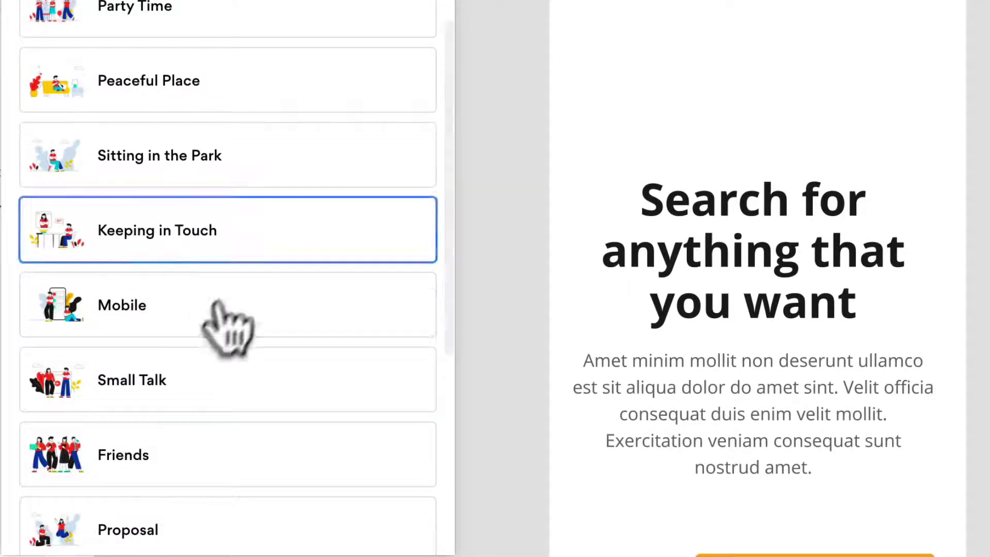
{"action": "scroll", "coordinate": [146, 345], "scroll_direction": "down", "scroll_amount": 2}
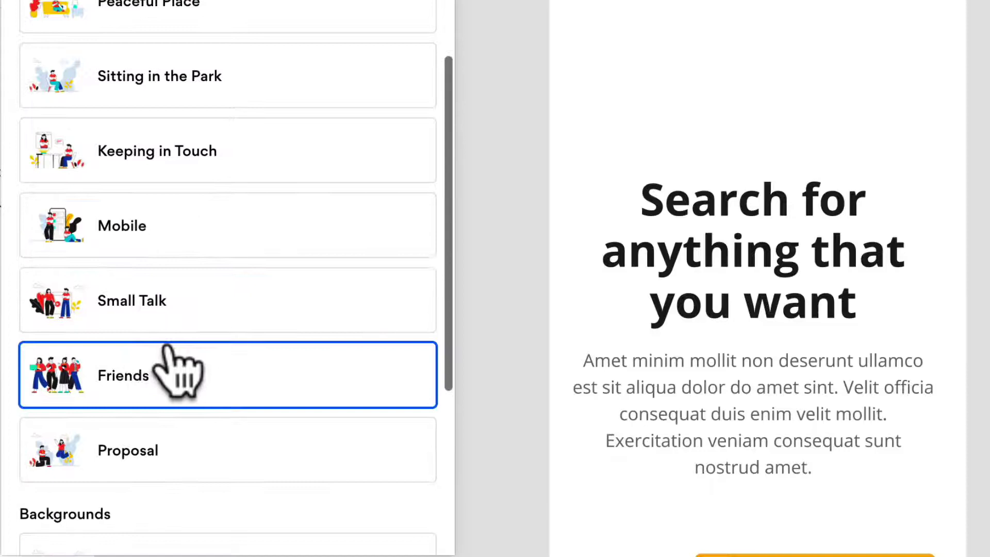
{"action": "scroll", "coordinate": [177, 333], "scroll_direction": "down", "scroll_amount": 5}
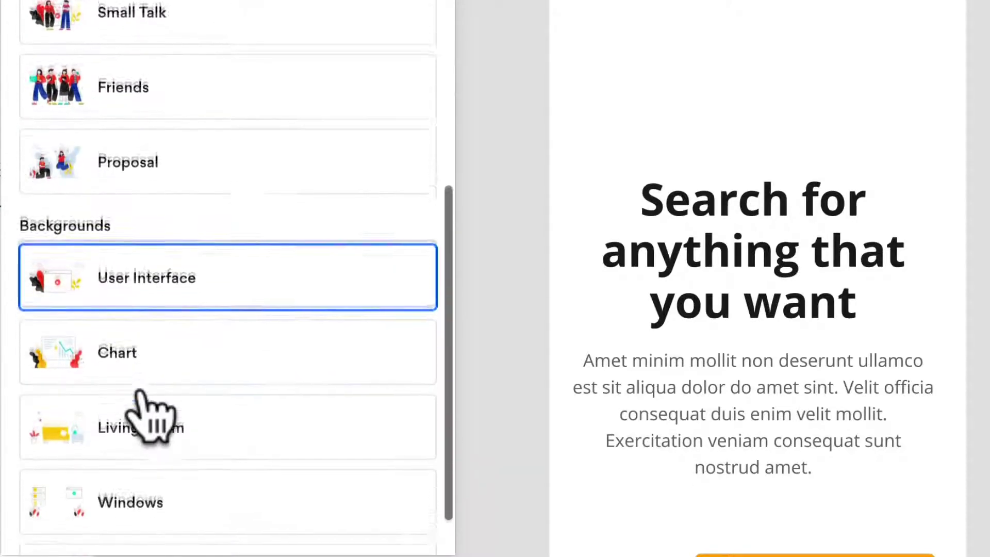
{"action": "scroll", "coordinate": [188, 376], "scroll_direction": "down", "scroll_amount": 1}
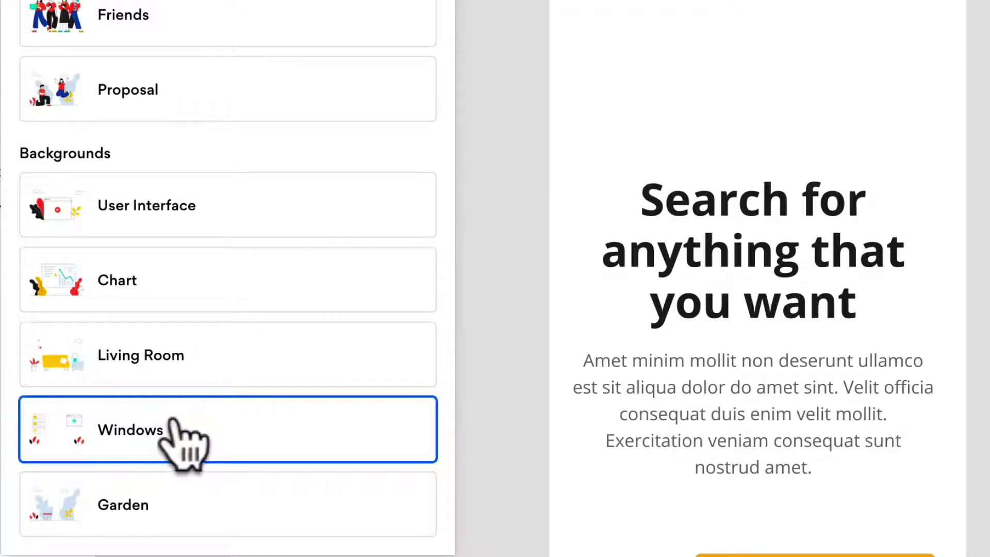
Step: Insert the Croods Windows background scene and position it above the heading
{"action": "left_click", "coordinate": [130, 436]}
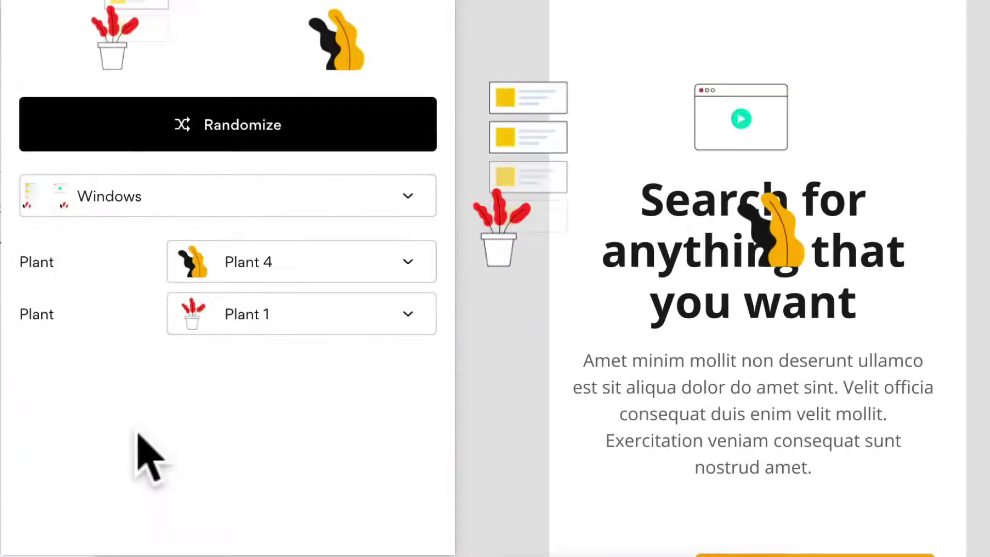
{"action": "left_click_drag", "start_coordinate": [545, 135], "coordinate": [660, 10]}
{"action": "left_click_drag", "start_coordinate": [659, 81], "coordinate": [659, 65]}
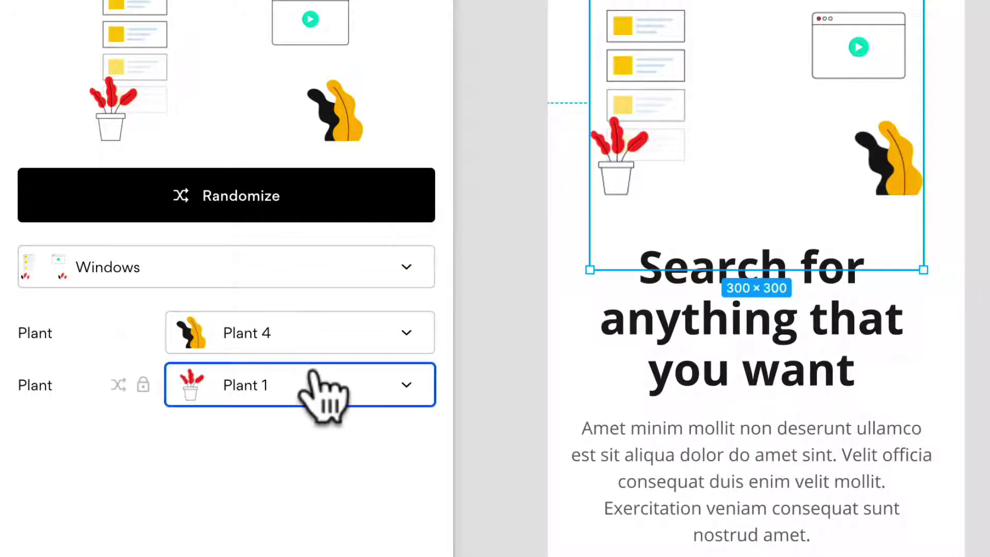
Step: Change the scene's second plant to the red Plant 5, then return to the Croods collection
{"action": "left_click", "coordinate": [320, 386]}
{"action": "left_click", "coordinate": [288, 487]}
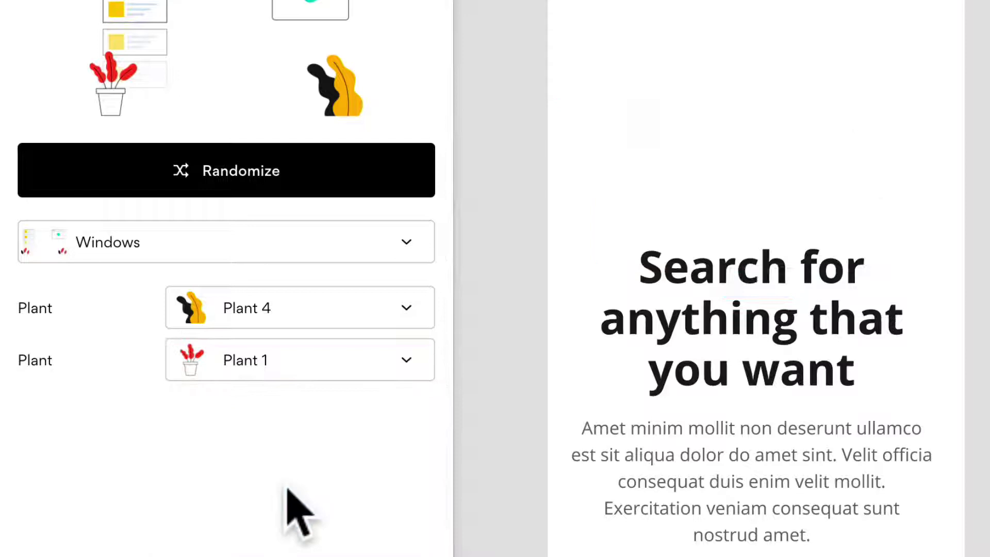
{"action": "left_click", "coordinate": [302, 372]}
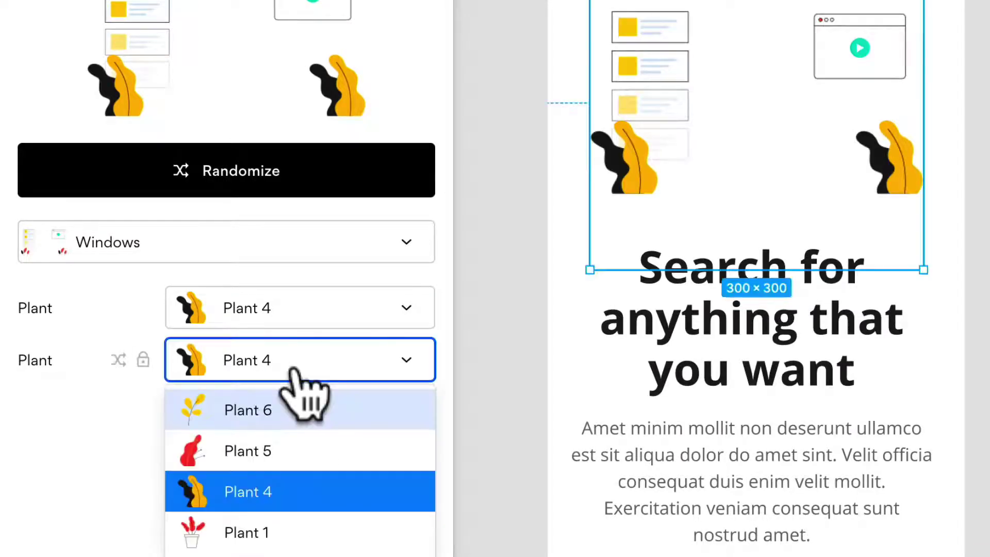
{"action": "left_click", "coordinate": [269, 451]}
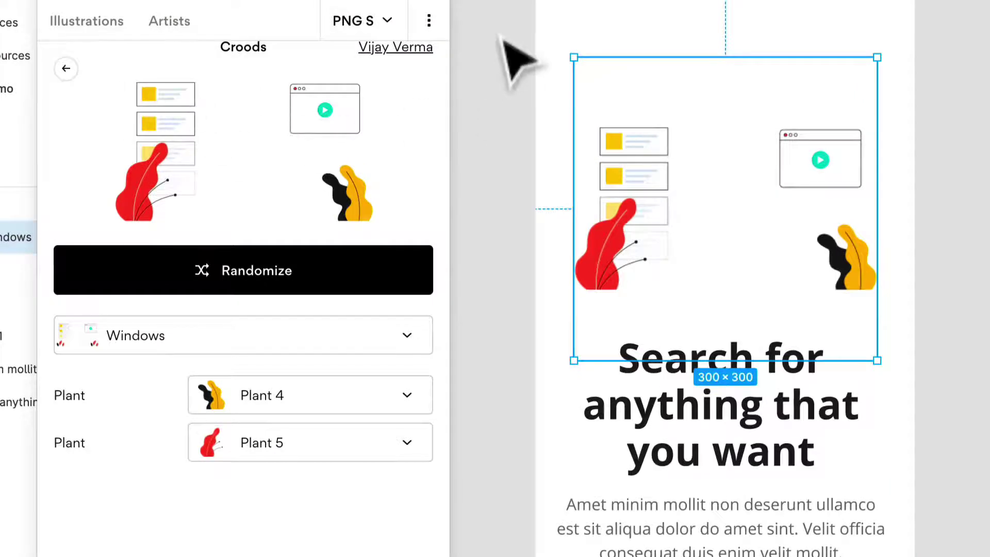
{"action": "left_click", "coordinate": [514, 51]}
{"action": "left_click", "coordinate": [678, 210]}
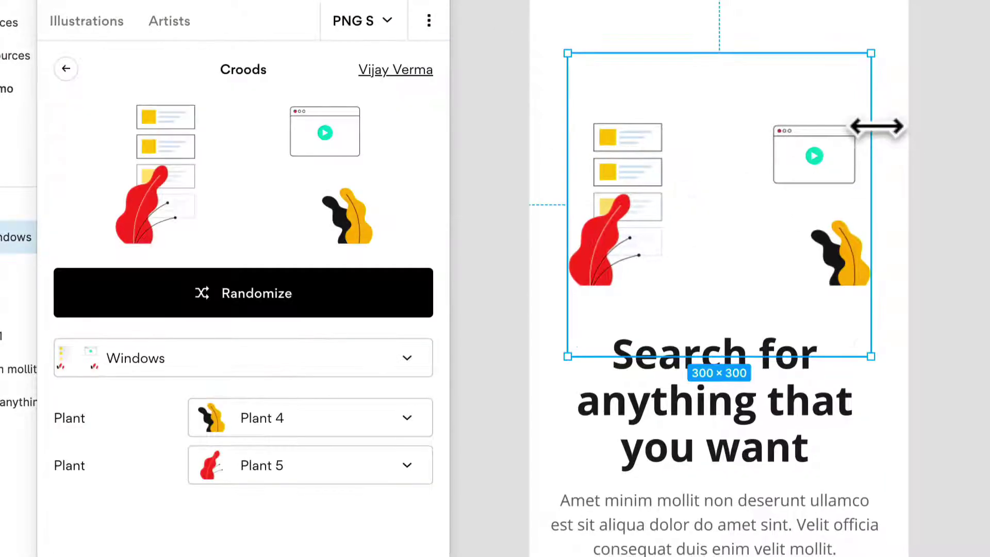
{"action": "left_click", "coordinate": [64, 68]}
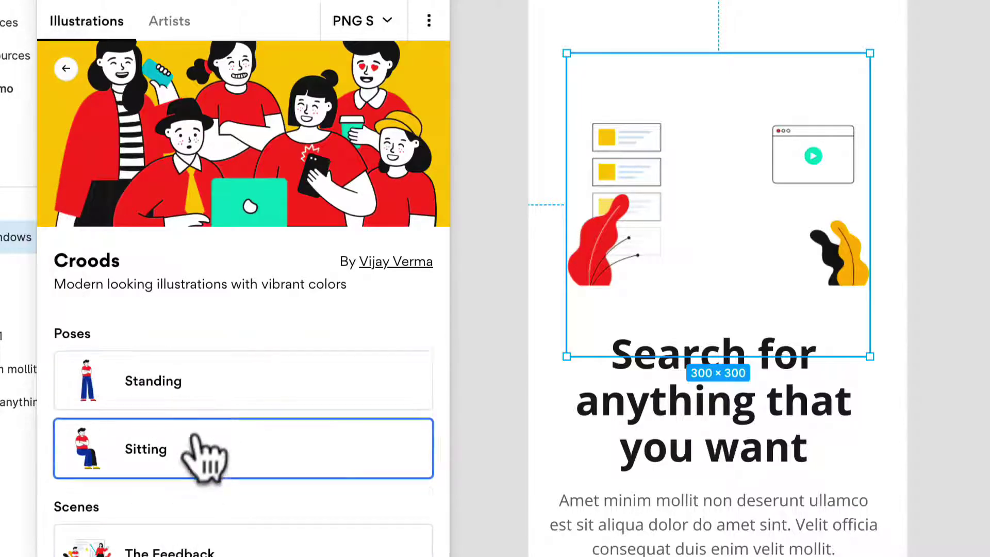
Step: Insert a standing Croods figure in jeans over the Windows scene, resized to 224×224
{"action": "left_click", "coordinate": [192, 405]}
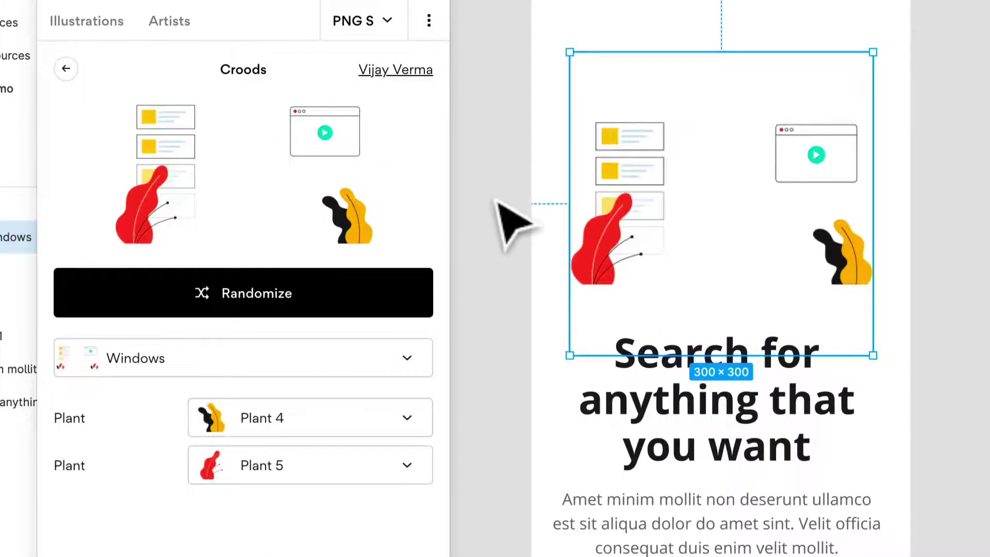
{"action": "left_click", "coordinate": [497, 203]}
{"action": "left_click", "coordinate": [212, 404]}
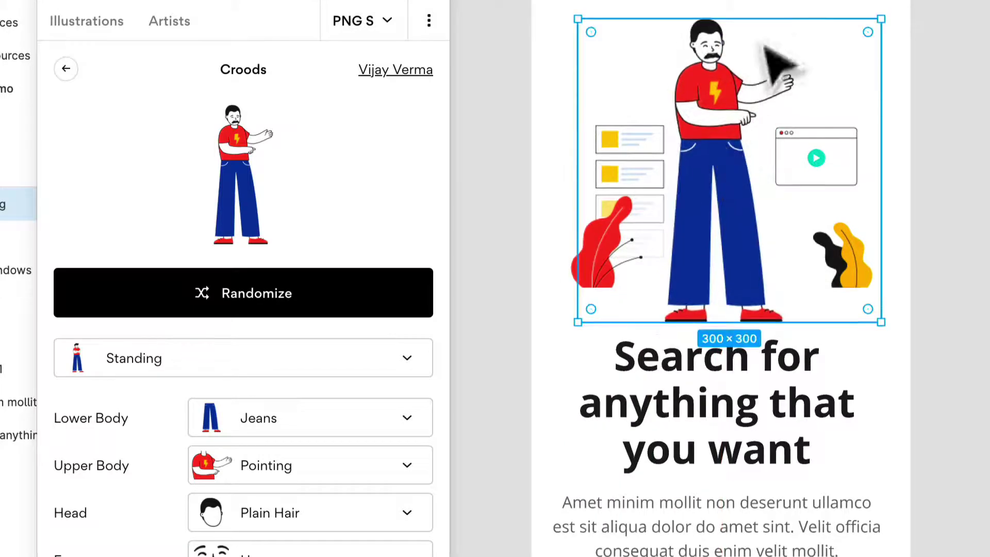
{"action": "left_click_drag", "start_coordinate": [876, 36], "coordinate": [849, 40]}
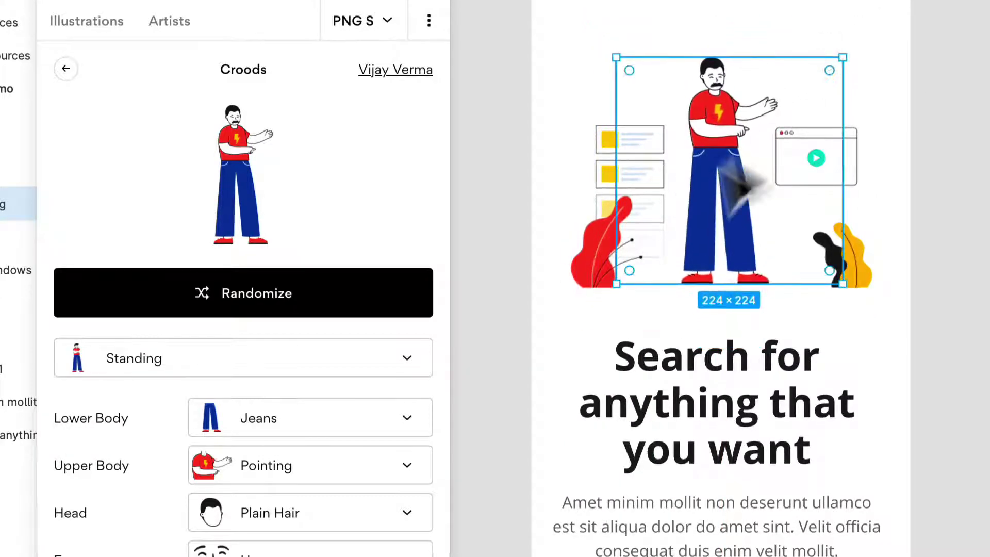
{"action": "left_click", "coordinate": [698, 243]}
{"action": "scroll", "coordinate": [125, 430], "scroll_direction": "down", "scroll_amount": 2}
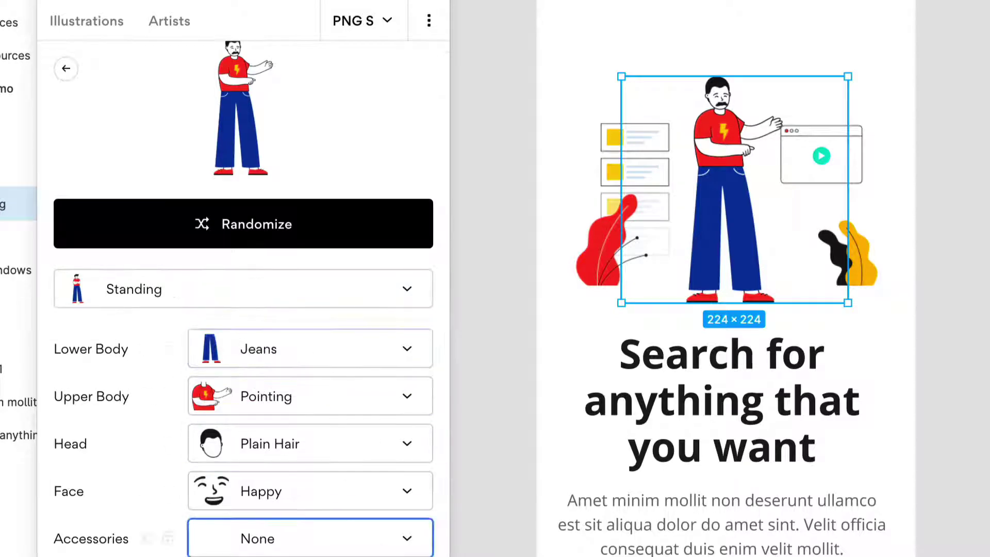
Step: Set the figure's lower body to Half Pant, upper body to Say Hi, facial hair to None
{"action": "left_click", "coordinate": [286, 304]}
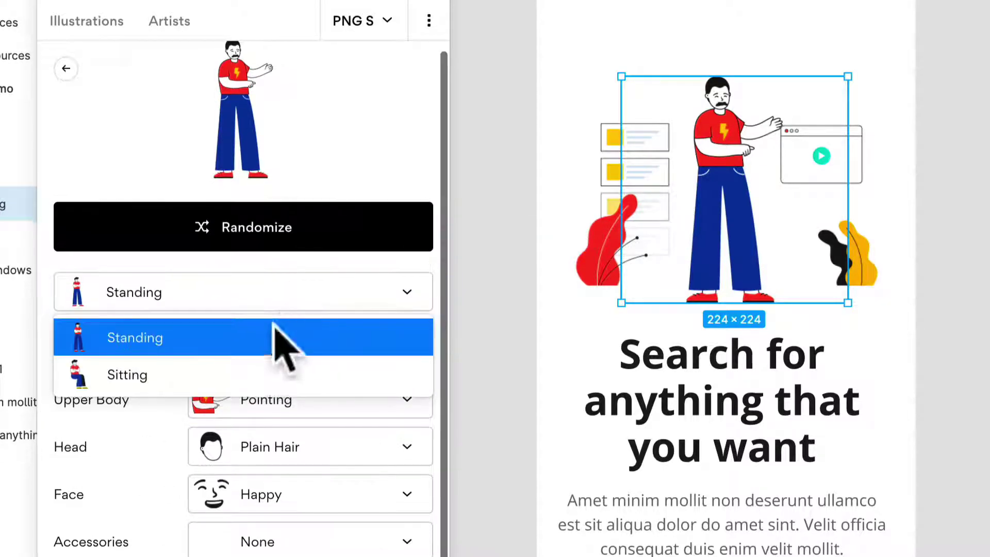
{"action": "left_click", "coordinate": [270, 335]}
{"action": "left_click", "coordinate": [285, 345]}
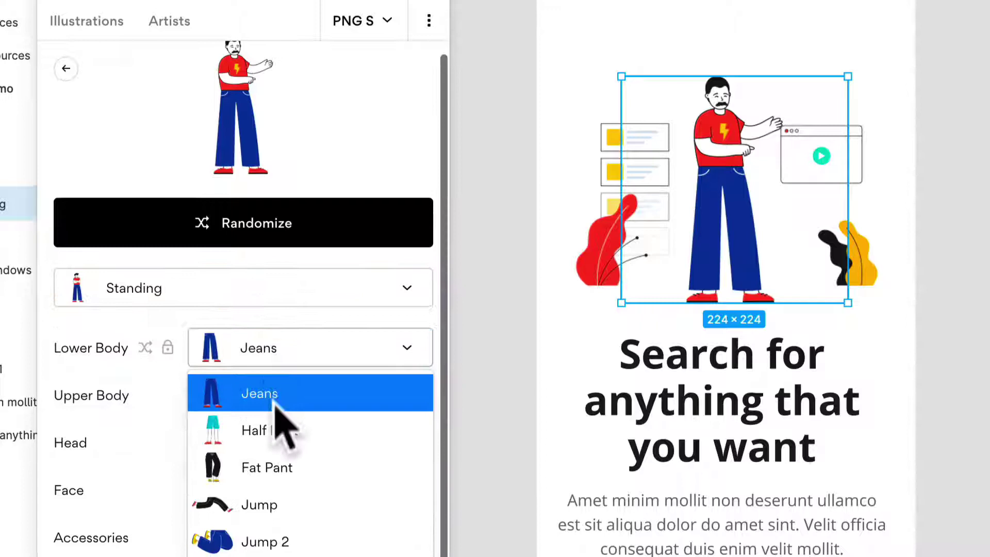
{"action": "left_click", "coordinate": [284, 444]}
{"action": "scroll", "coordinate": [347, 458], "scroll_direction": "down", "scroll_amount": 1}
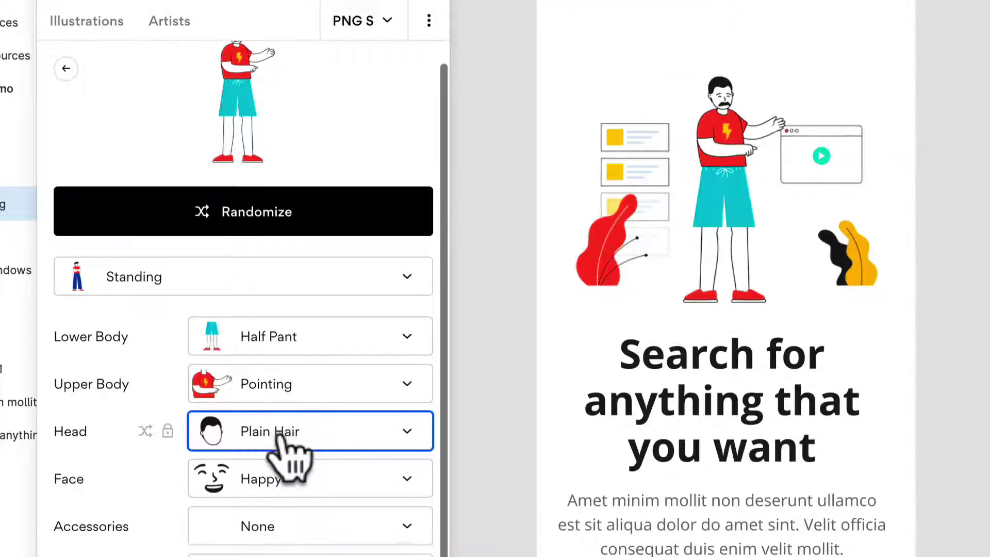
{"action": "left_click", "coordinate": [317, 396]}
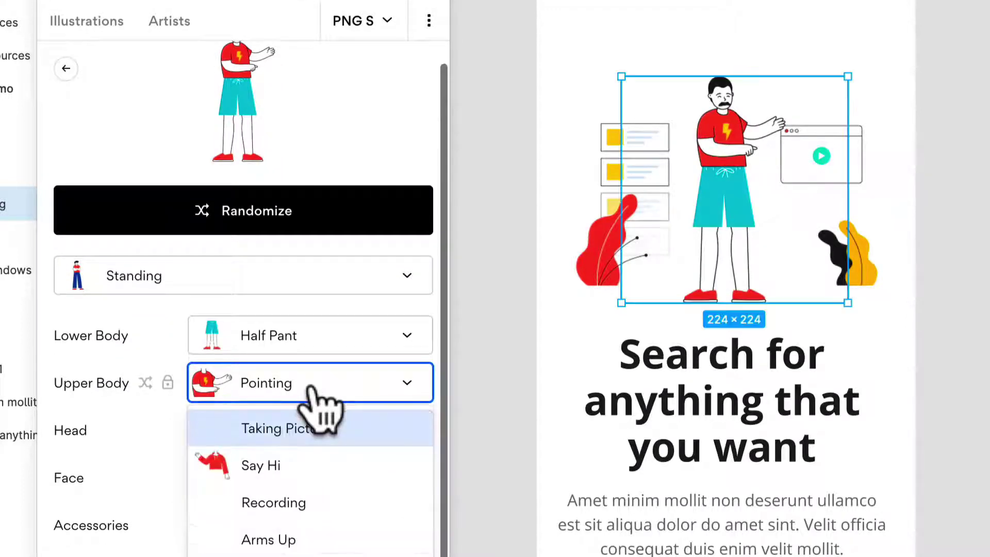
{"action": "left_click", "coordinate": [290, 467]}
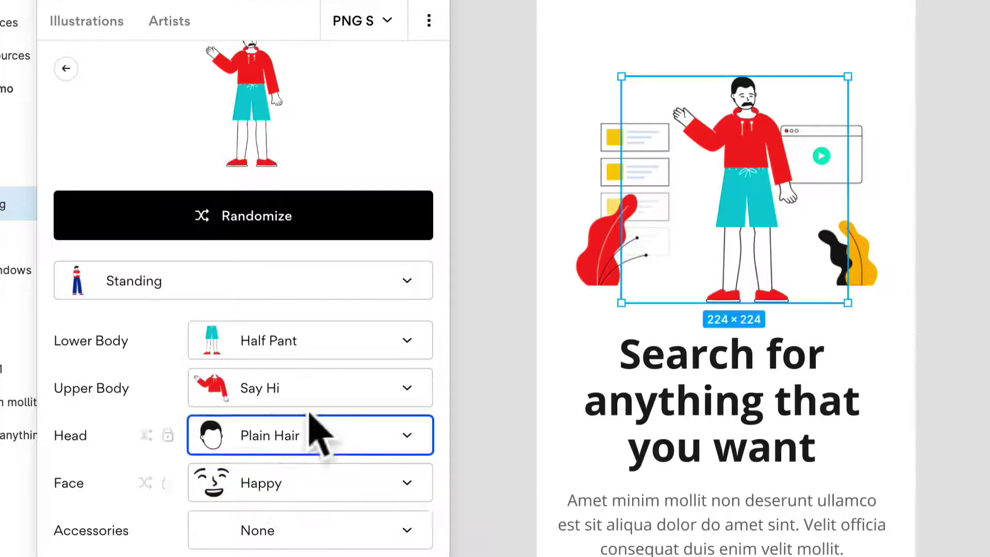
{"action": "scroll", "coordinate": [318, 479], "scroll_direction": "down", "scroll_amount": 1}
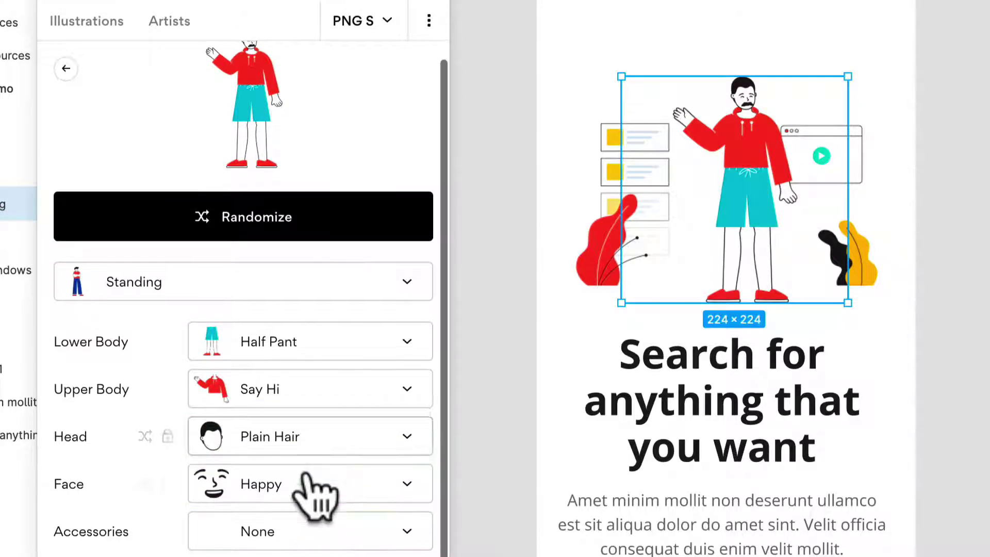
{"action": "scroll", "coordinate": [318, 479], "scroll_direction": "down", "scroll_amount": 2}
{"action": "left_click", "coordinate": [309, 494]}
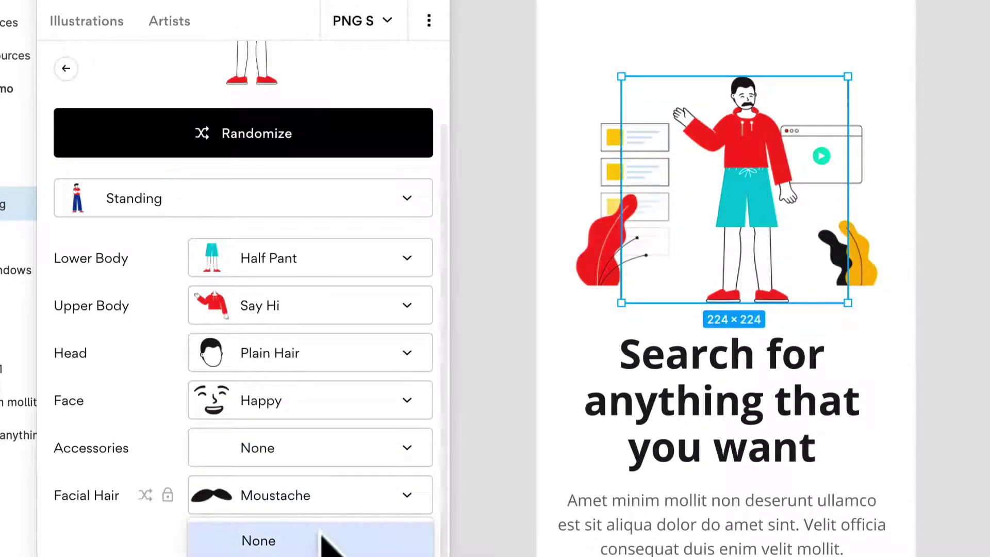
{"action": "left_click", "coordinate": [320, 539]}
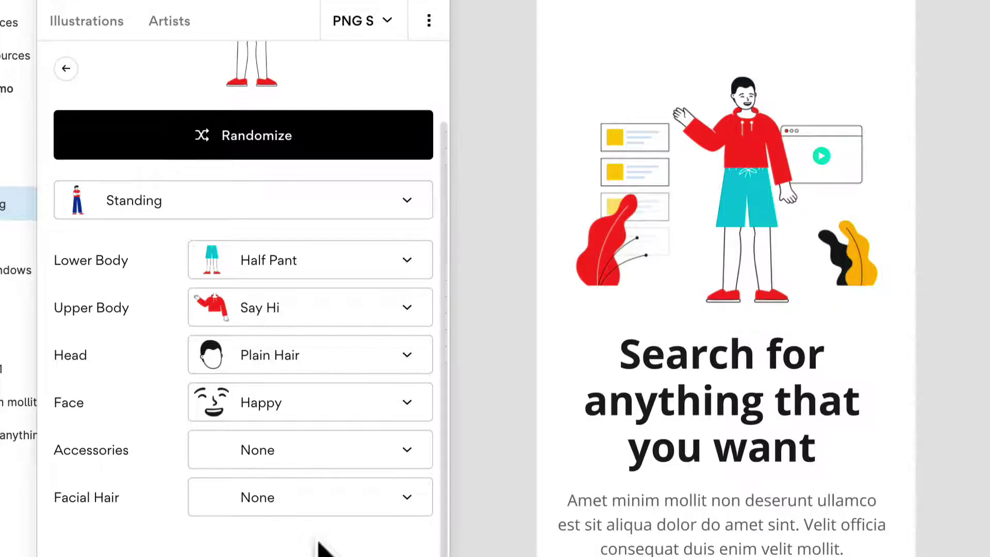
Step: Raise the figure's arms with Arms Up and dress it in black Fat Pant climbing trousers
{"action": "left_click", "coordinate": [301, 309]}
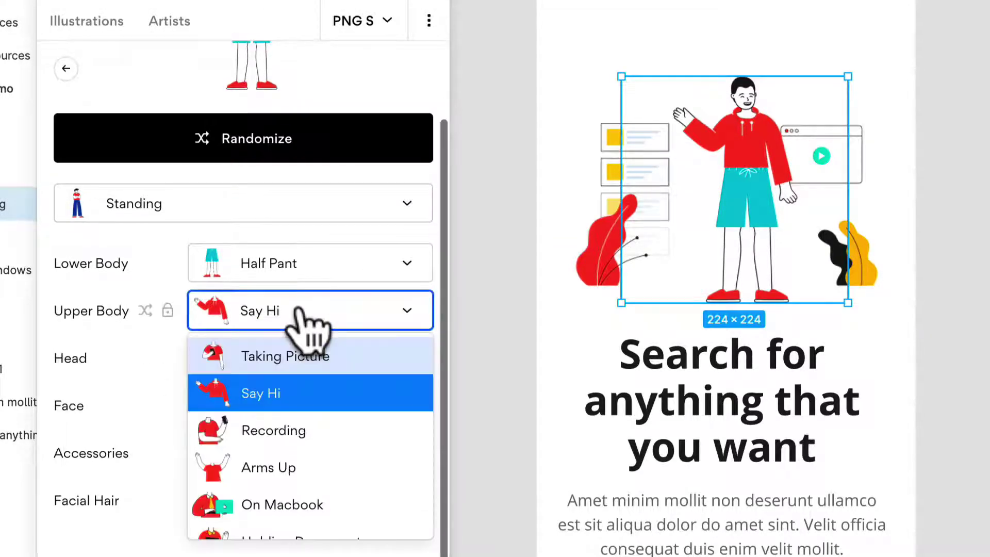
{"action": "scroll", "coordinate": [312, 454], "scroll_direction": "down", "scroll_amount": 2}
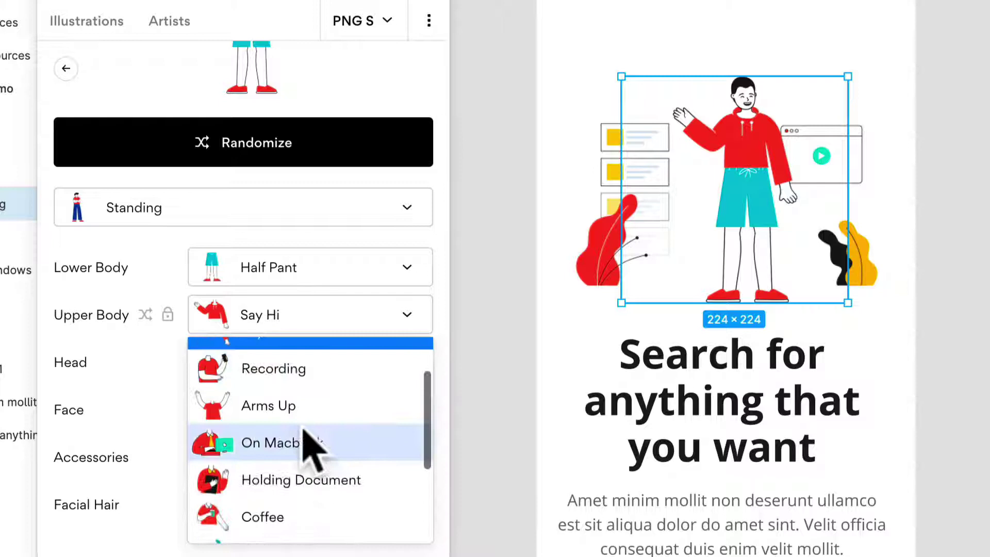
{"action": "left_click", "coordinate": [310, 407]}
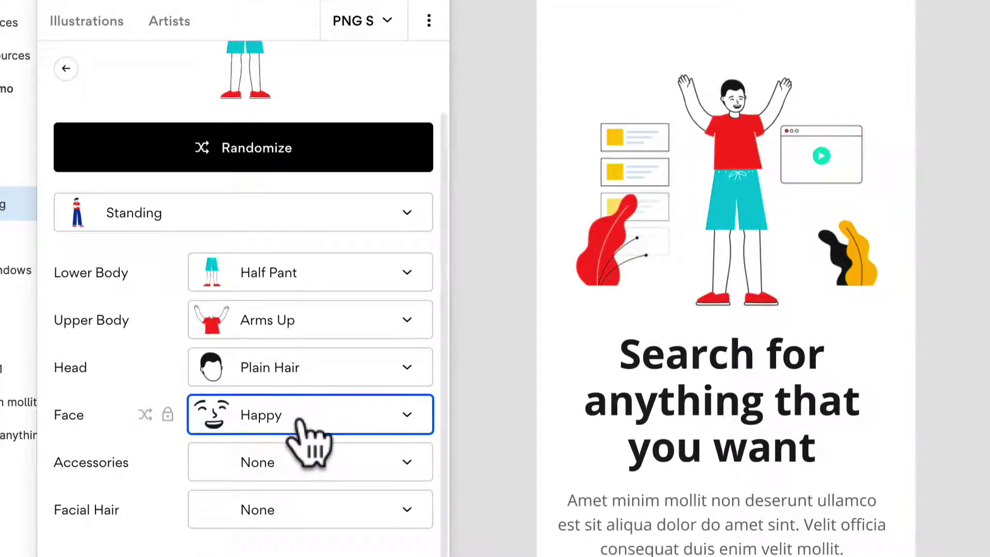
{"action": "left_click", "coordinate": [394, 281]}
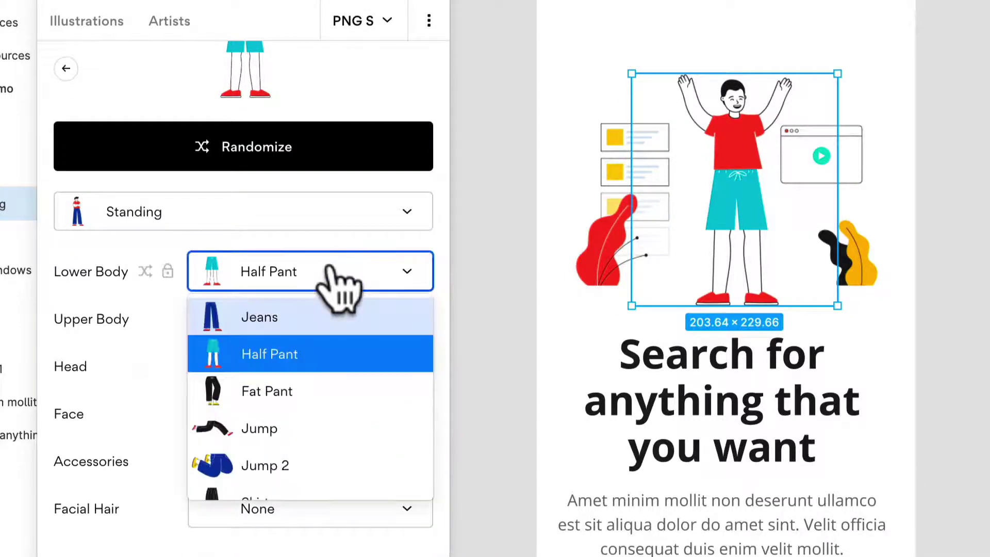
{"action": "left_click", "coordinate": [301, 398]}
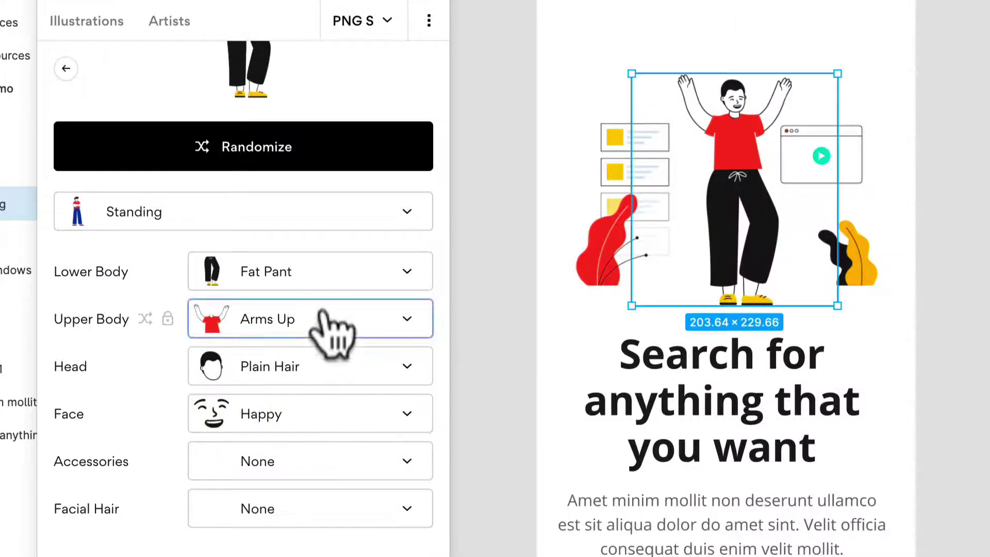
{"action": "left_click", "coordinate": [387, 273]}
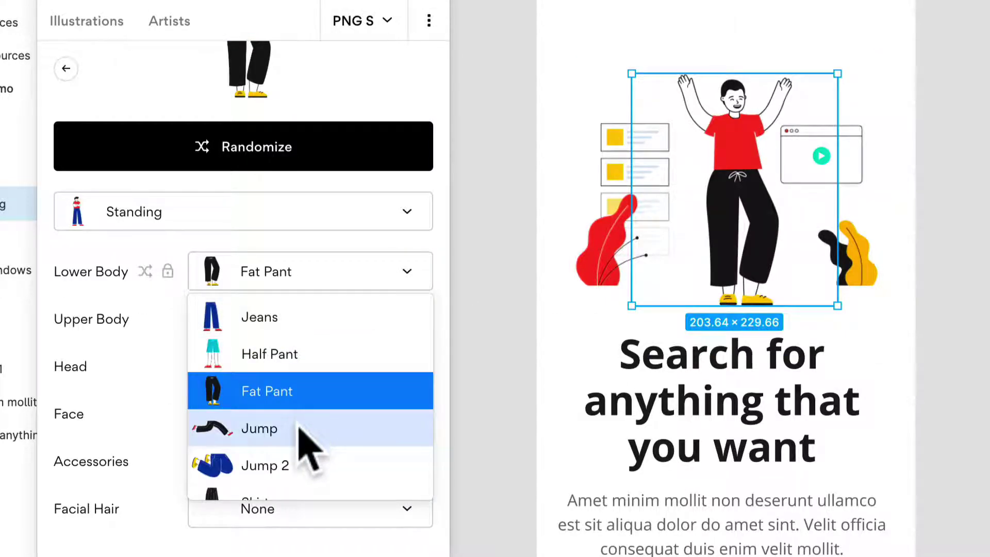
{"action": "scroll", "coordinate": [309, 447], "scroll_direction": "down", "scroll_amount": 2}
{"action": "scroll", "coordinate": [295, 391], "scroll_direction": "down", "scroll_amount": 1}
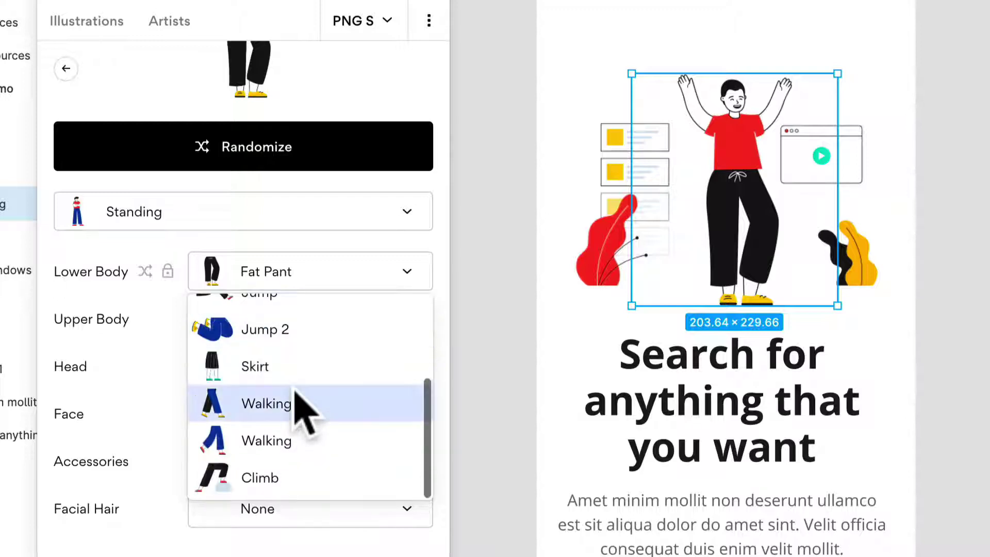
{"action": "key", "text": "Escape"}
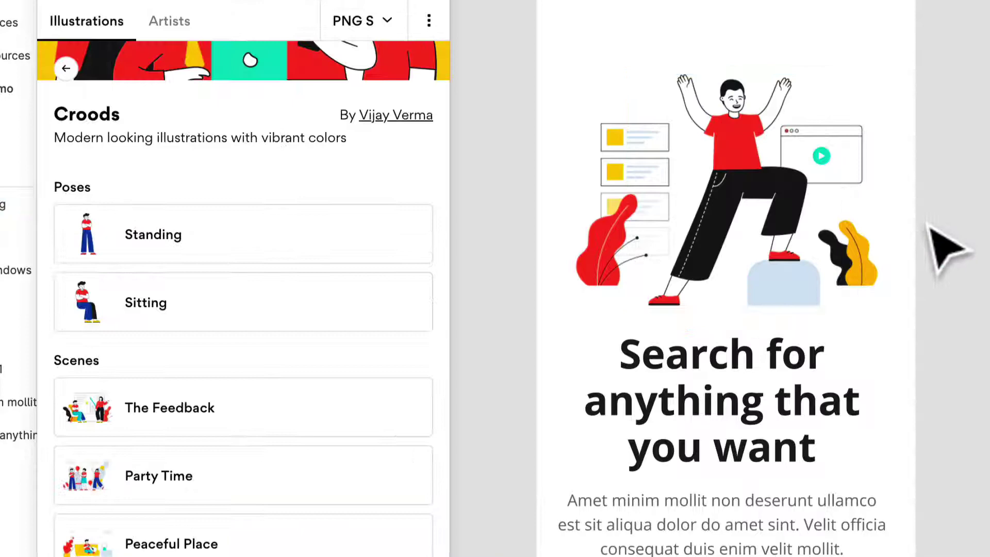
Step: Nudge the Croods illustration slightly higher in the Onboarding frame
{"action": "scroll", "coordinate": [947, 256], "scroll_direction": "down", "scroll_amount": 3}
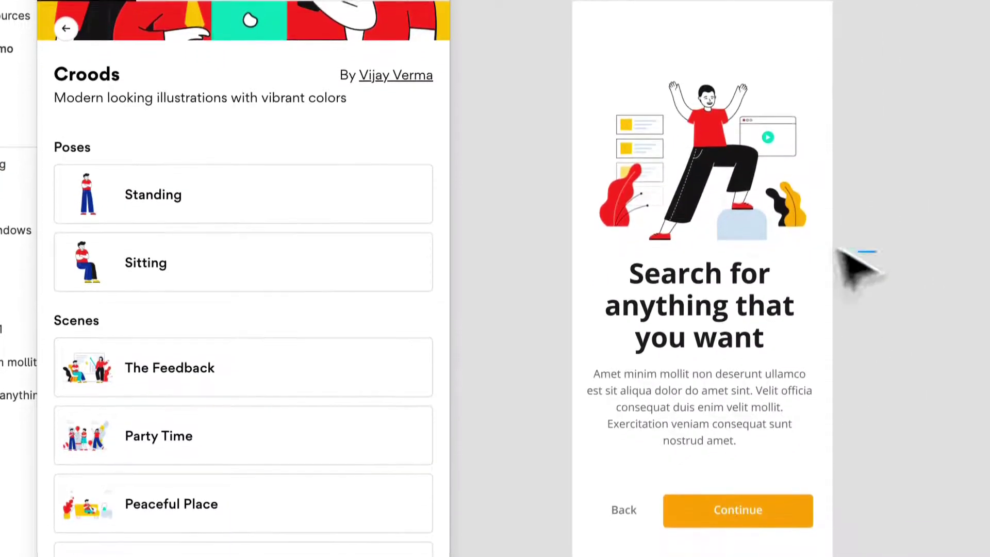
{"action": "left_click", "coordinate": [568, 136]}
{"action": "left_click_drag", "start_coordinate": [756, 182], "coordinate": [757, 165]}
{"action": "left_click", "coordinate": [954, 155]}
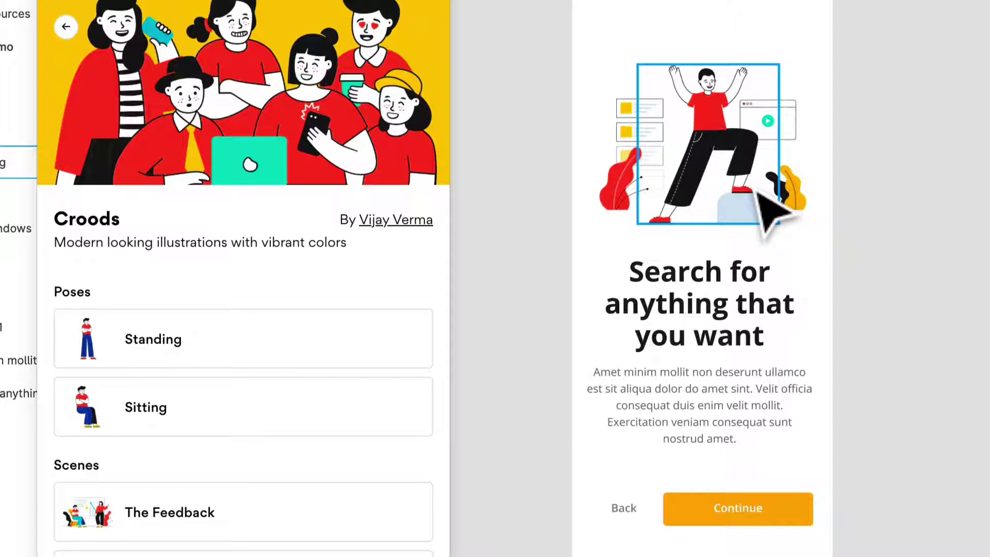
Step: Zoom back out and close the Blush illustrations panel
{"action": "scroll", "coordinate": [732, 191], "scroll_direction": "up", "scroll_amount": 5}
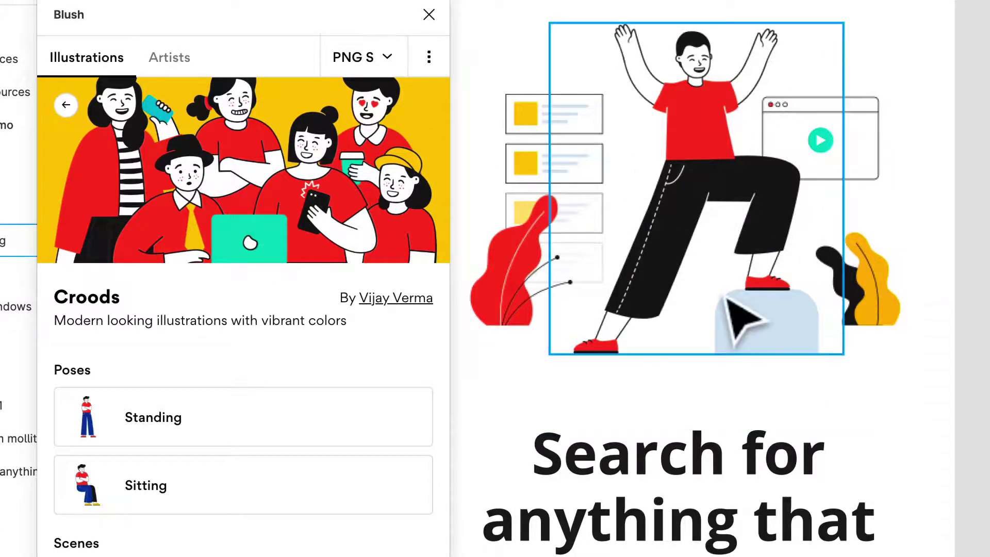
{"action": "scroll", "coordinate": [652, 157], "scroll_direction": "down", "scroll_amount": 3}
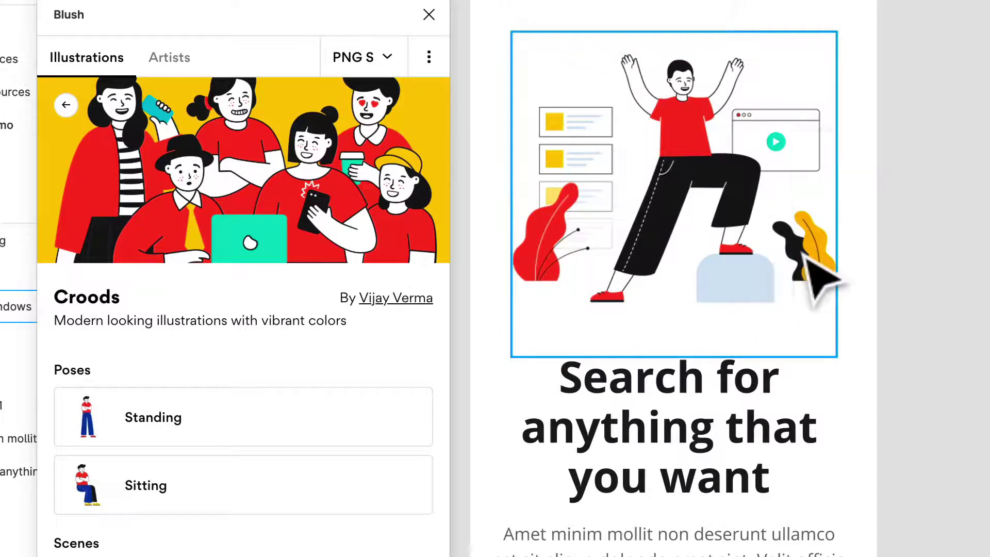
{"action": "scroll", "coordinate": [890, 153], "scroll_direction": "down", "scroll_amount": 3}
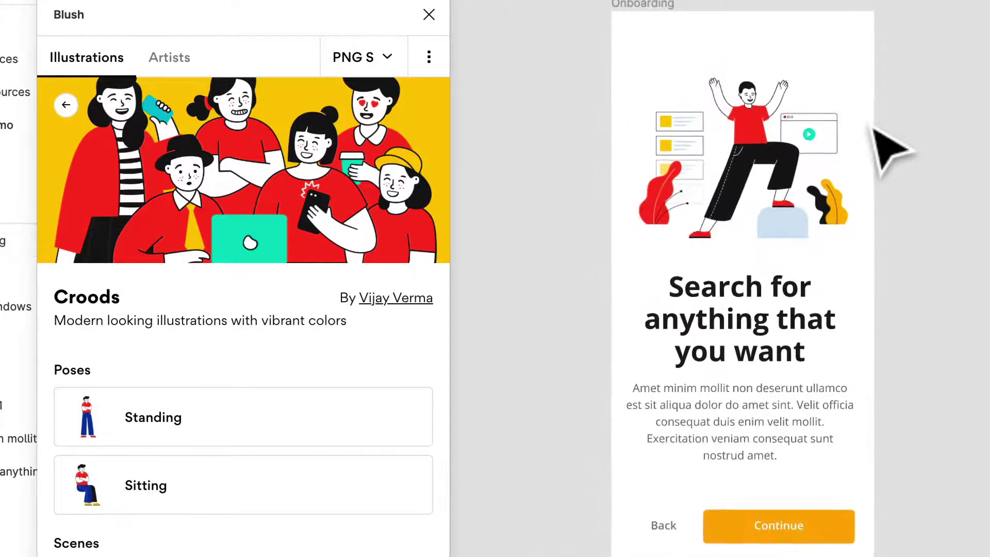
{"action": "left_click", "coordinate": [428, 14]}
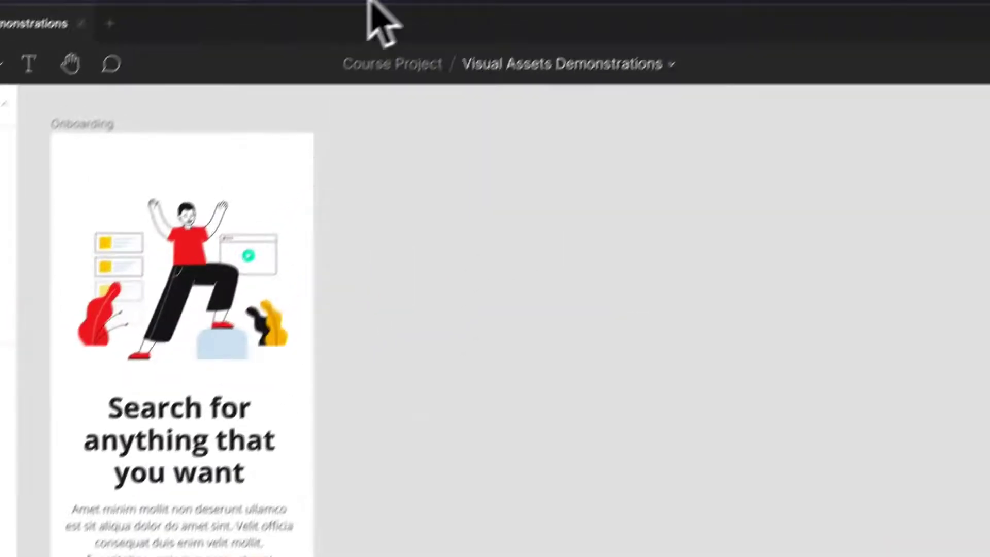
Step: Launch the Illustrations plugin, move its window aside, and browse its library
{"action": "left_click", "coordinate": [352, 11]}
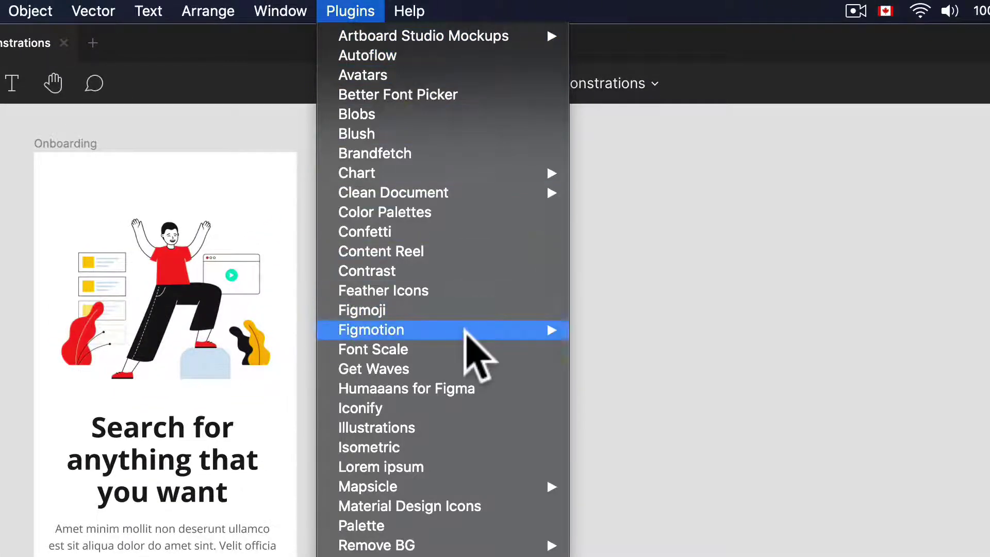
{"action": "mouse_move", "coordinate": [467, 329]}
{"action": "left_click", "coordinate": [449, 428]}
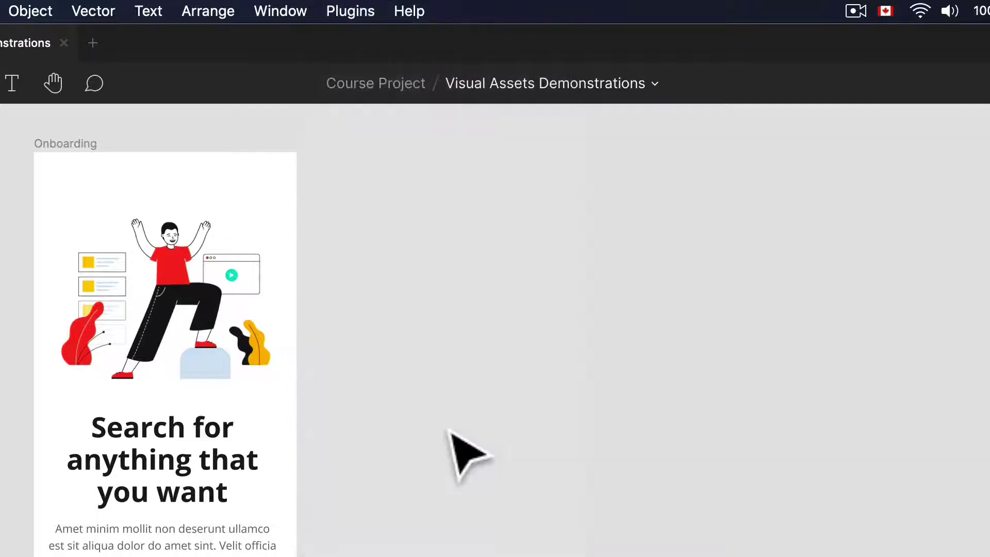
{"action": "left_click_drag", "start_coordinate": [979, 271], "coordinate": [232, 215]}
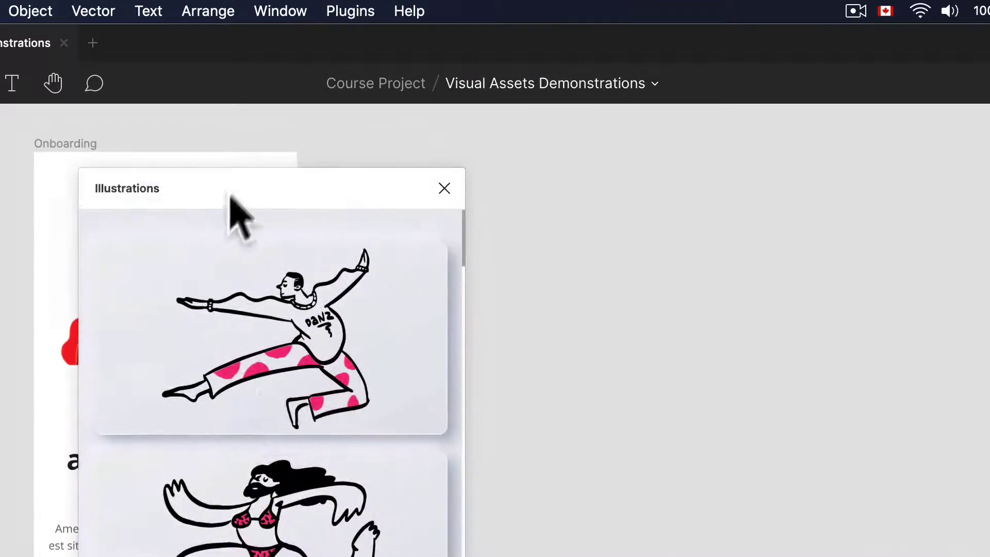
{"action": "scroll", "coordinate": [255, 349], "scroll_direction": "down", "scroll_amount": 5}
{"action": "scroll", "coordinate": [291, 147], "scroll_direction": "down", "scroll_amount": 5}
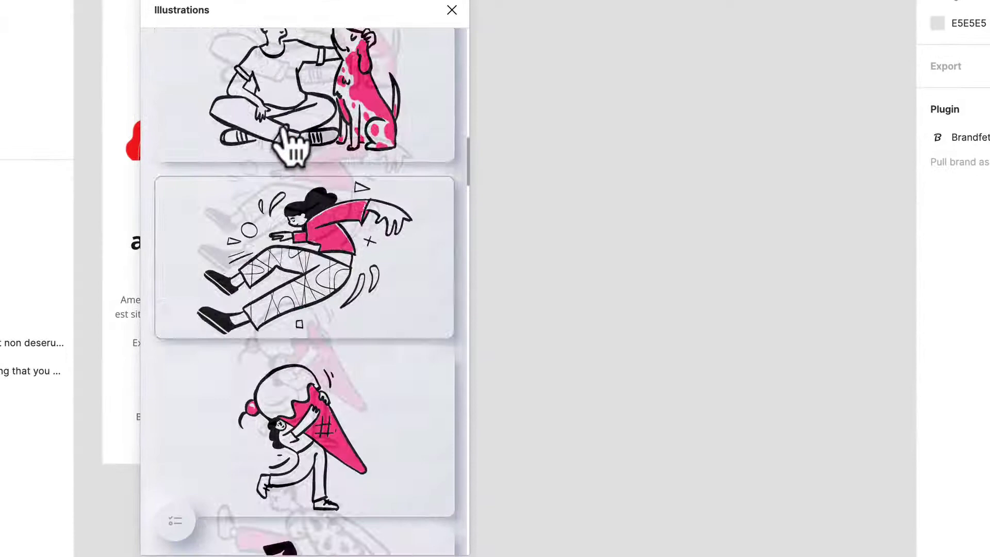
{"action": "scroll", "coordinate": [291, 147], "scroll_direction": "up", "scroll_amount": 8}
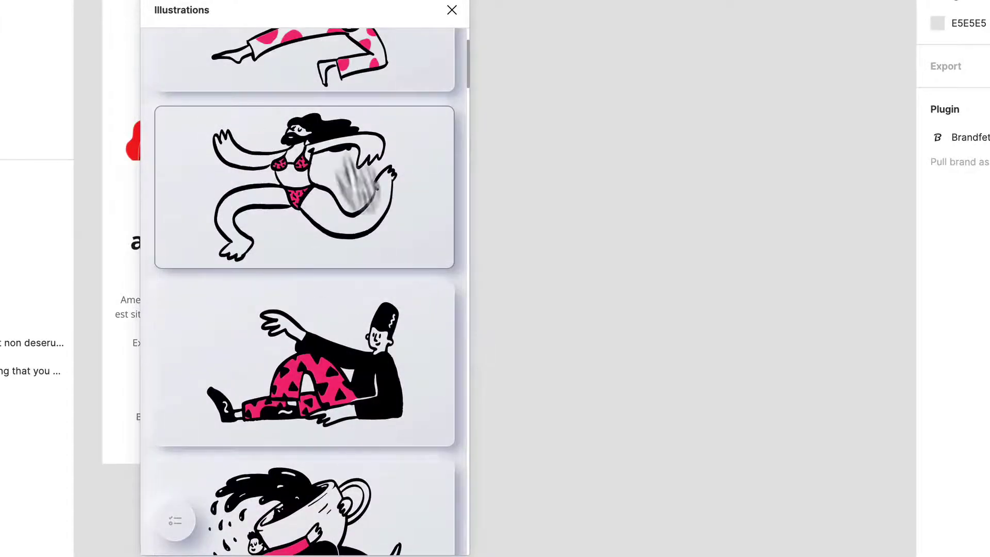
{"action": "scroll", "coordinate": [356, 185], "scroll_direction": "down", "scroll_amount": 5}
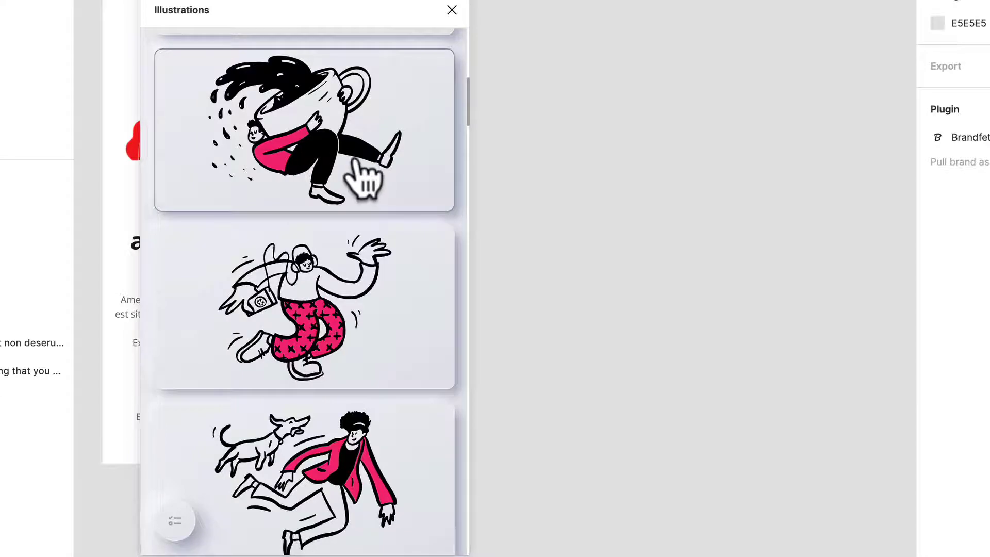
{"action": "scroll", "coordinate": [364, 180], "scroll_direction": "down", "scroll_amount": 20}
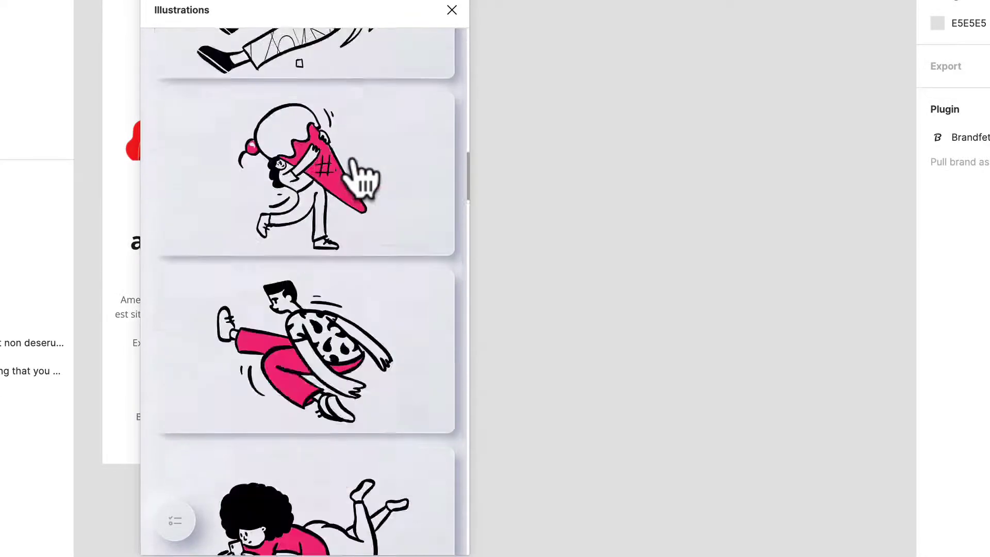
{"action": "scroll", "coordinate": [361, 178], "scroll_direction": "down", "scroll_amount": 15}
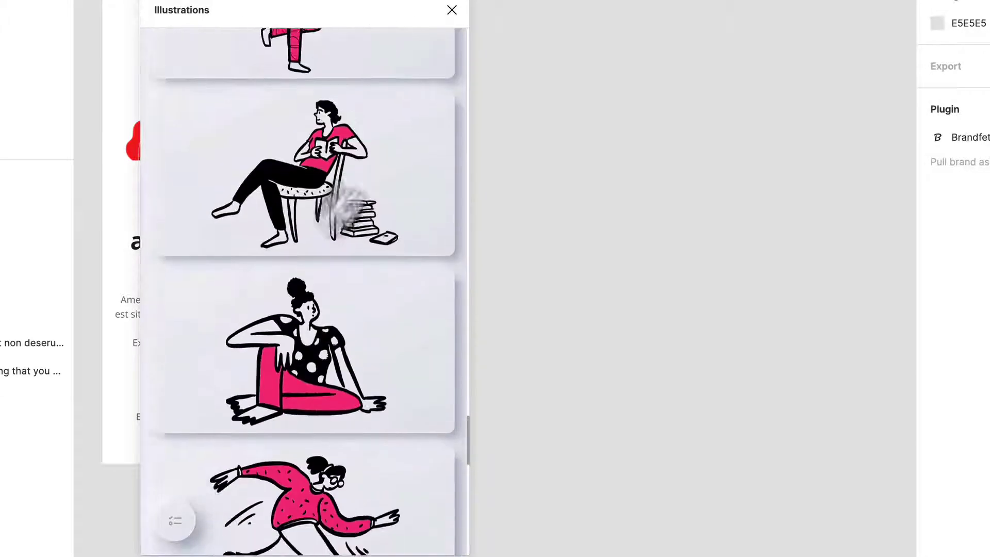
Step: Filter the library through Open Doodles and Open Peeps, settling on Humaaans by pablo stanley
{"action": "left_click", "coordinate": [169, 527]}
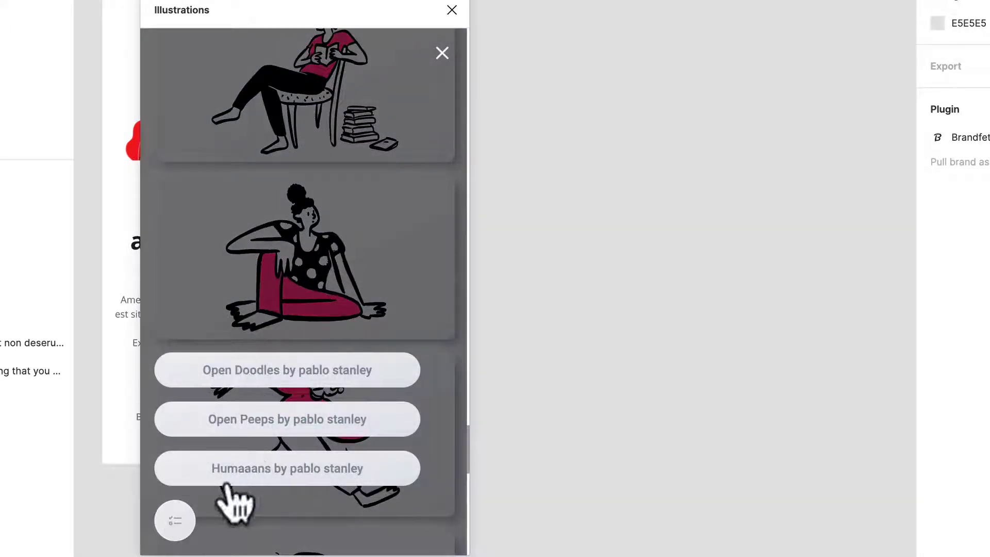
{"action": "left_click", "coordinate": [283, 375]}
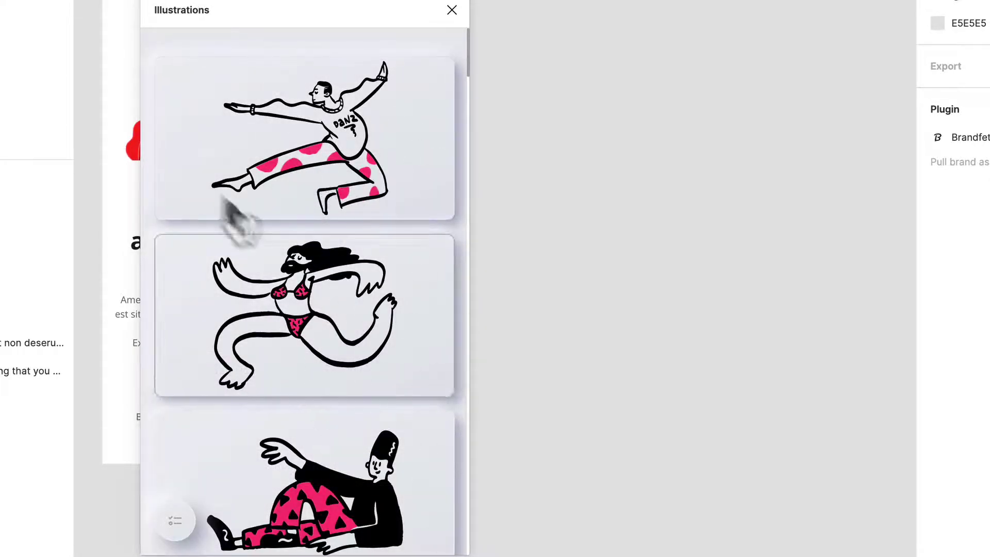
{"action": "left_click", "coordinate": [172, 520]}
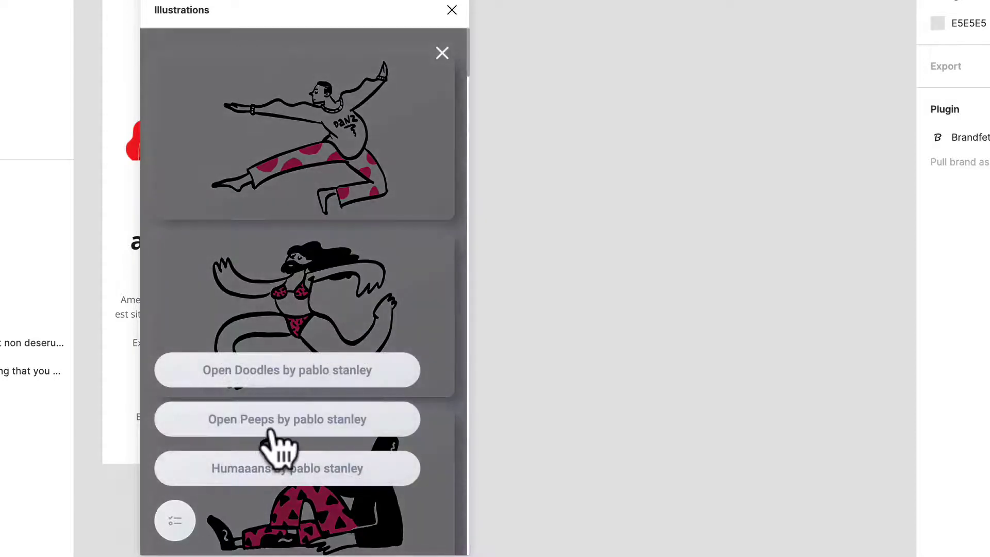
{"action": "left_click", "coordinate": [312, 424]}
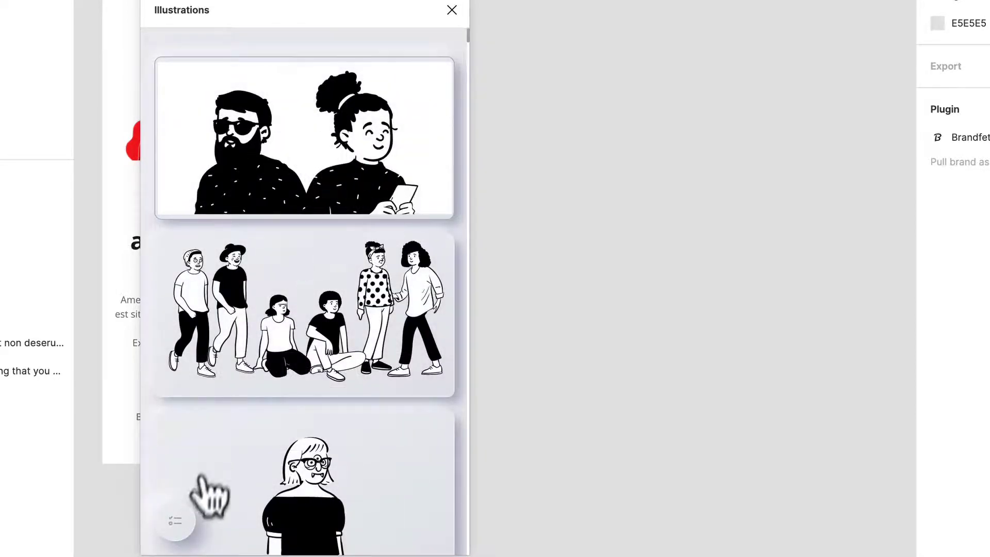
{"action": "left_click", "coordinate": [175, 521]}
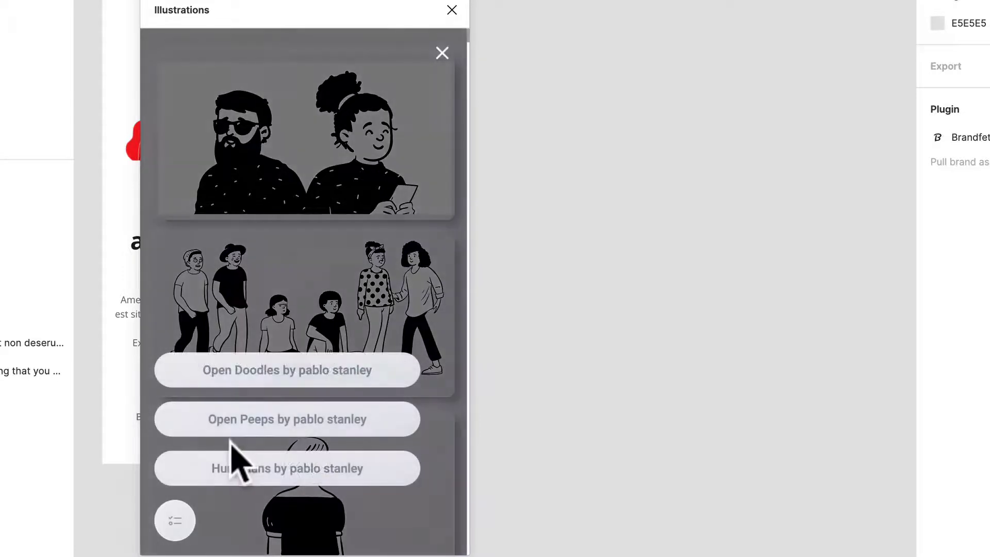
{"action": "left_click", "coordinate": [288, 472]}
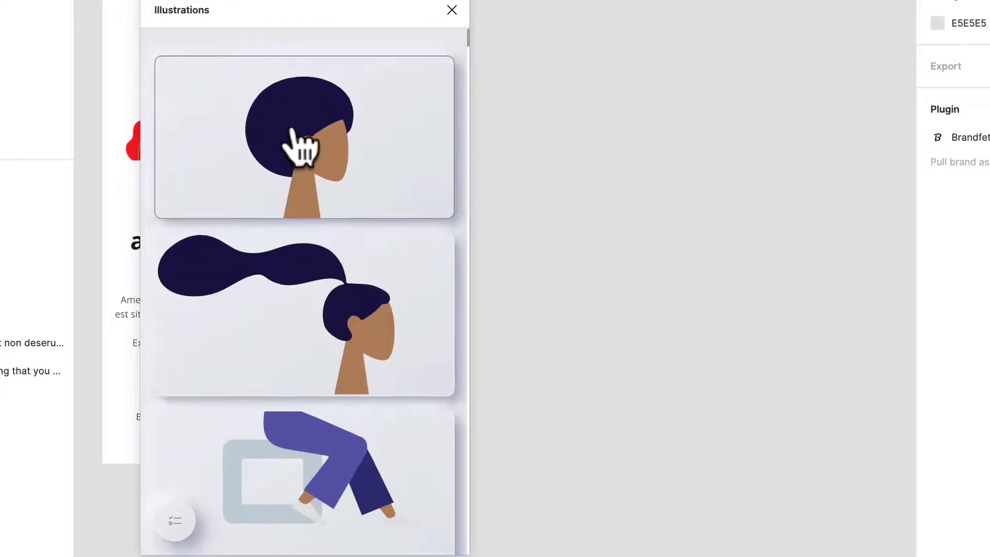
Step: Place a Humaaans head on the canvas and recolour its skin deeper brown and hair olive yellow
{"action": "left_click_drag", "start_coordinate": [300, 146], "coordinate": [616, 118]}
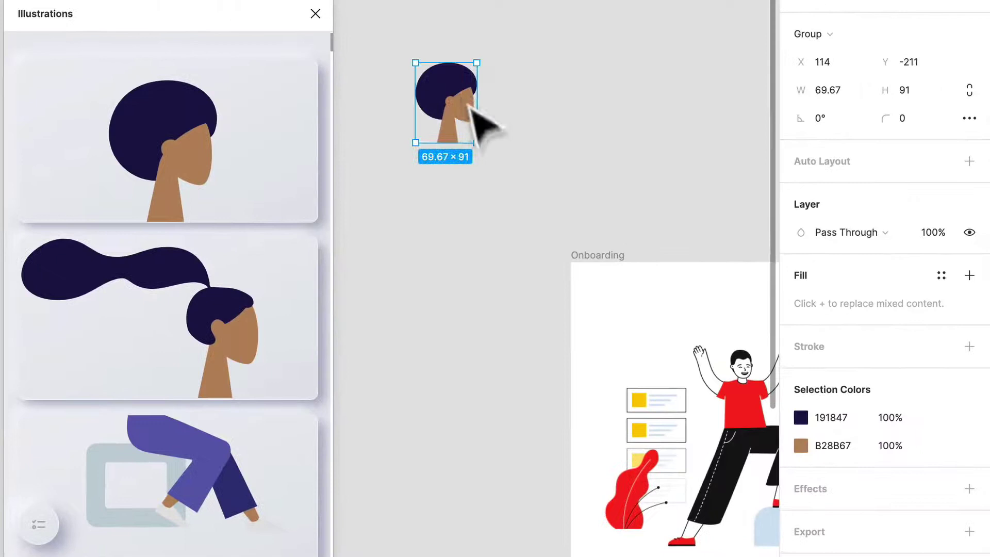
{"action": "left_click", "coordinate": [808, 442]}
{"action": "left_click_drag", "start_coordinate": [656, 265], "coordinate": [696, 320]}
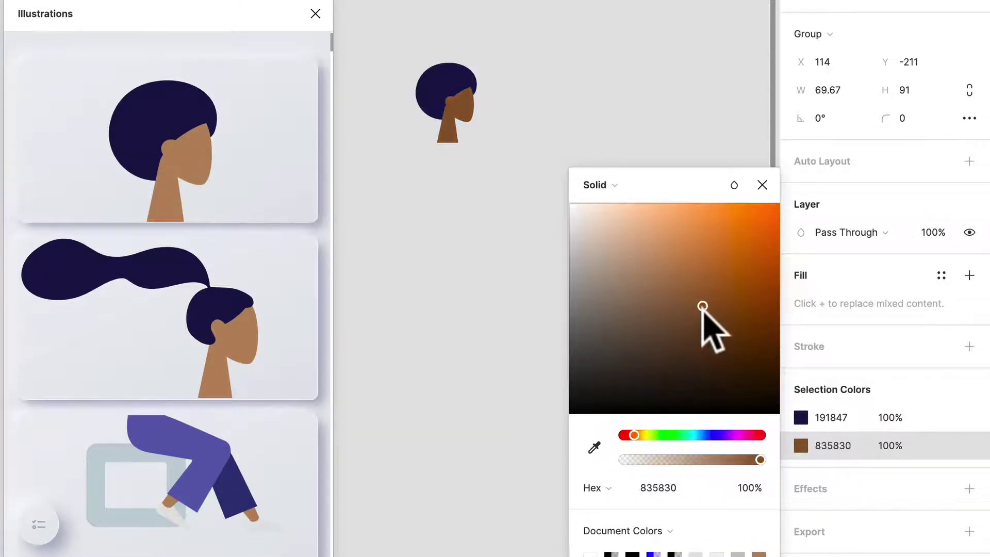
{"action": "left_click", "coordinate": [802, 419]}
{"action": "left_click", "coordinate": [802, 418]}
{"action": "left_click_drag", "start_coordinate": [714, 354], "coordinate": [687, 322]}
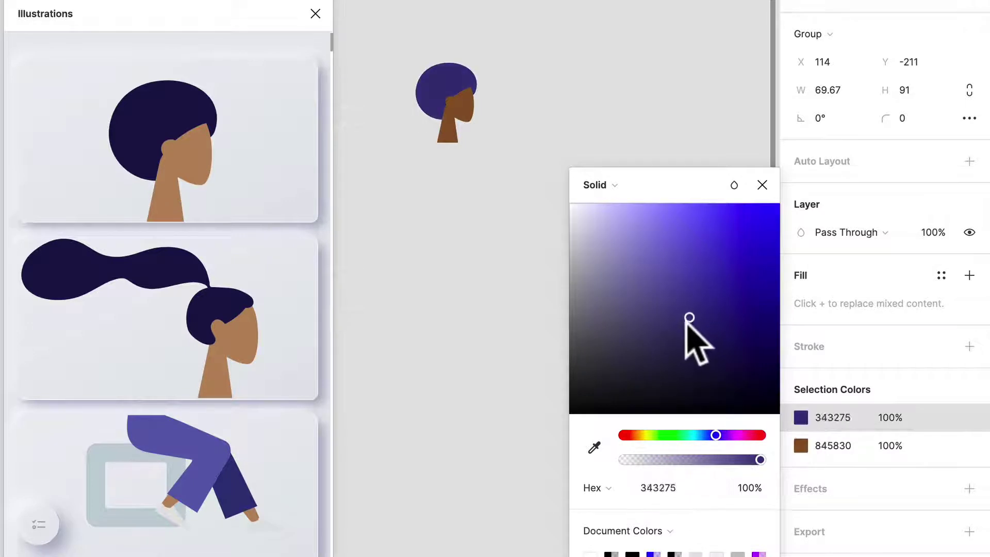
{"action": "left_click_drag", "start_coordinate": [716, 442], "coordinate": [673, 437]}
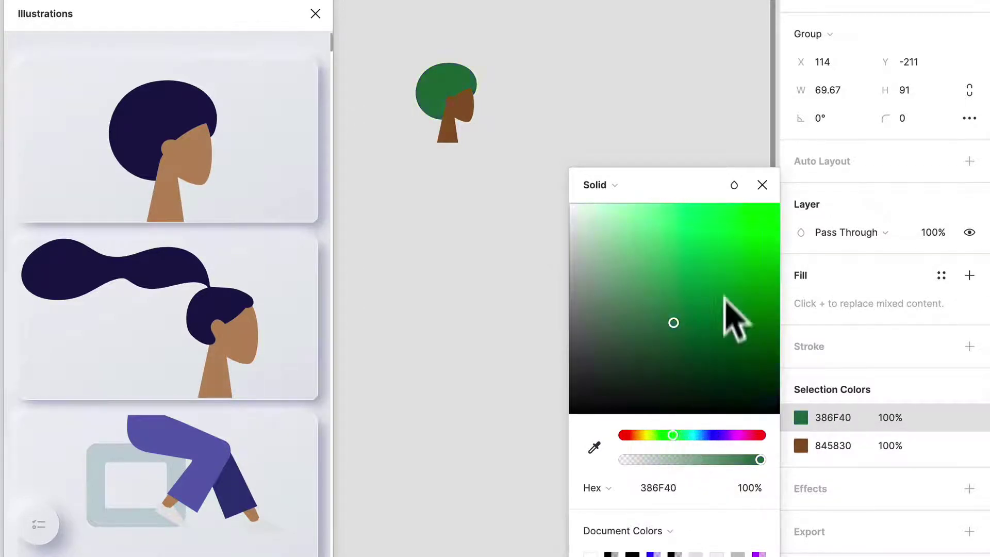
{"action": "left_click_drag", "start_coordinate": [733, 316], "coordinate": [750, 296]}
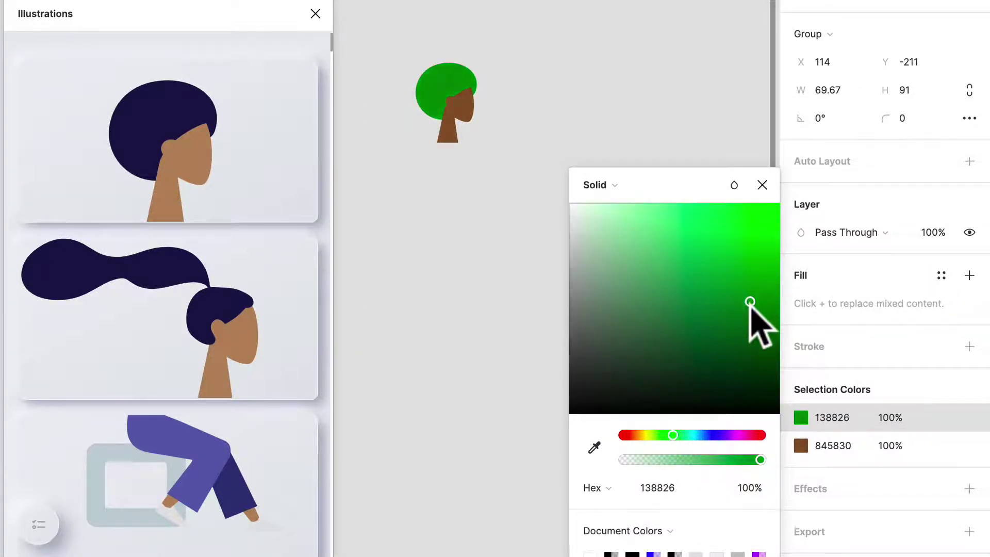
{"action": "left_click_drag", "start_coordinate": [673, 435], "coordinate": [642, 436]}
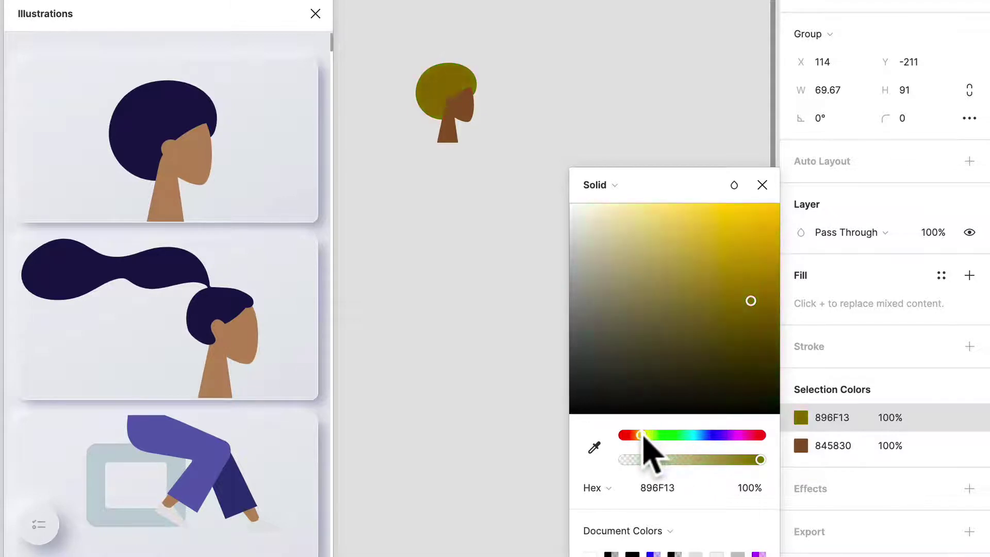
{"action": "left_click", "coordinate": [396, 267]}
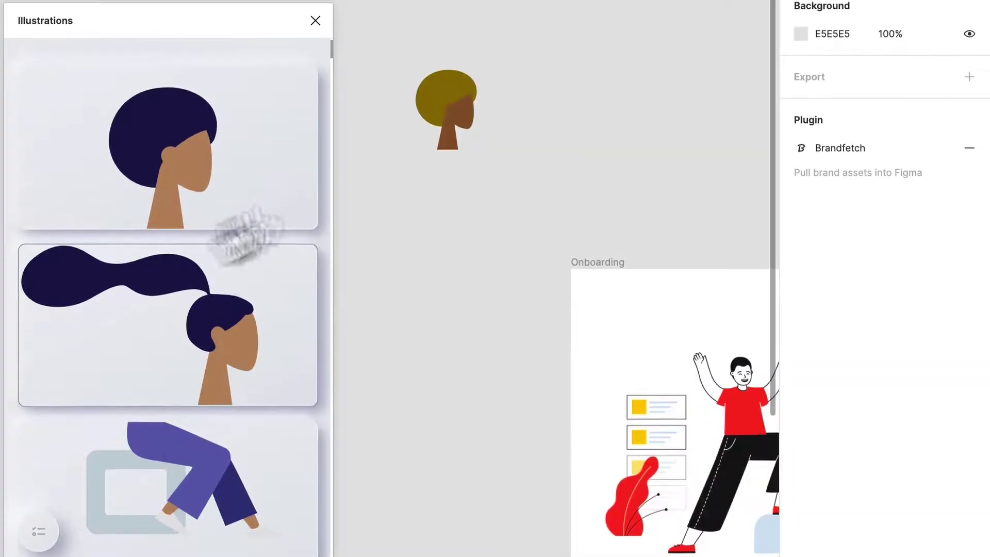
Step: Select the recoloured test head group and delete it
{"action": "left_click", "coordinate": [446, 80]}
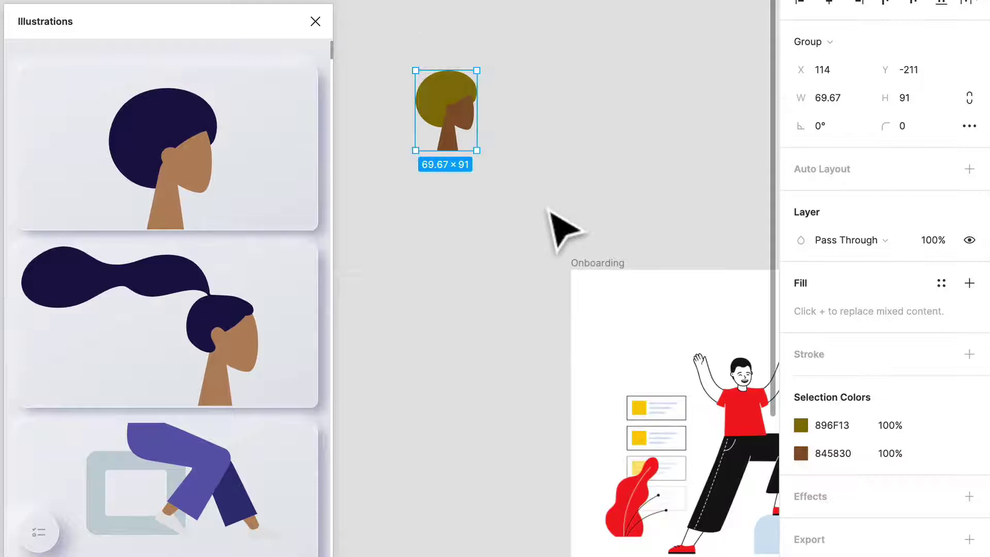
{"action": "scroll", "coordinate": [195, 234], "scroll_direction": "down", "scroll_amount": 8}
{"action": "scroll", "coordinate": [187, 237], "scroll_direction": "down", "scroll_amount": 10}
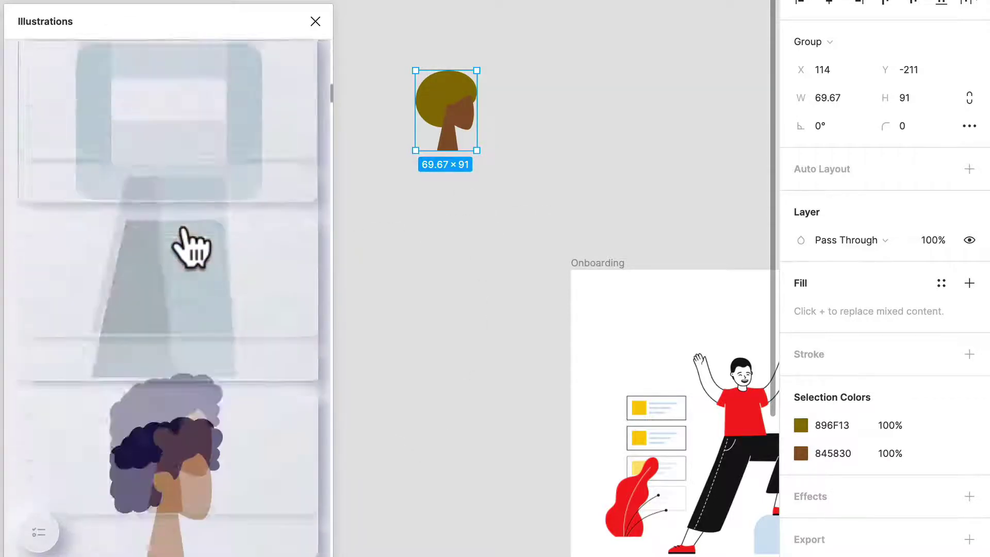
{"action": "scroll", "coordinate": [186, 229], "scroll_direction": "down", "scroll_amount": 3}
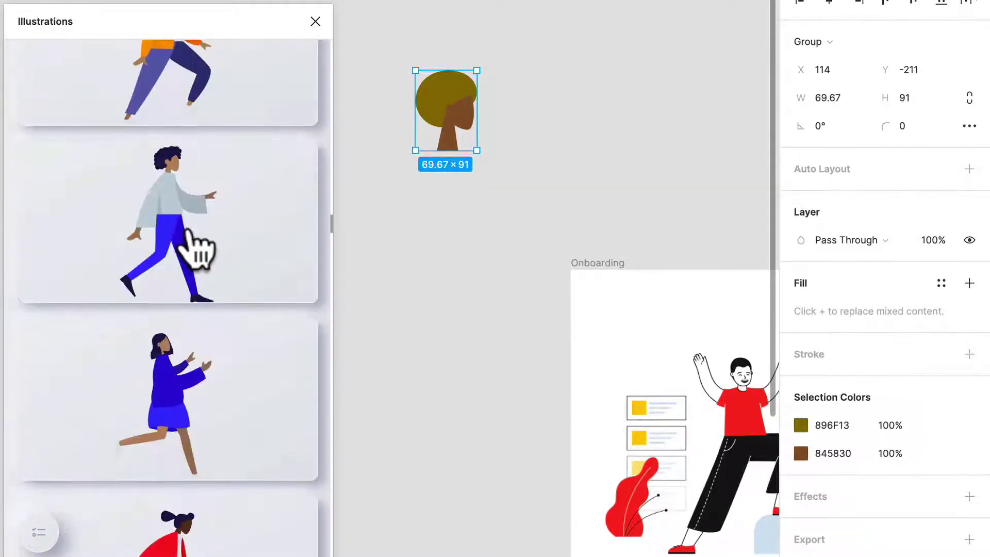
{"action": "left_click_drag", "start_coordinate": [194, 245], "coordinate": [470, 205]}
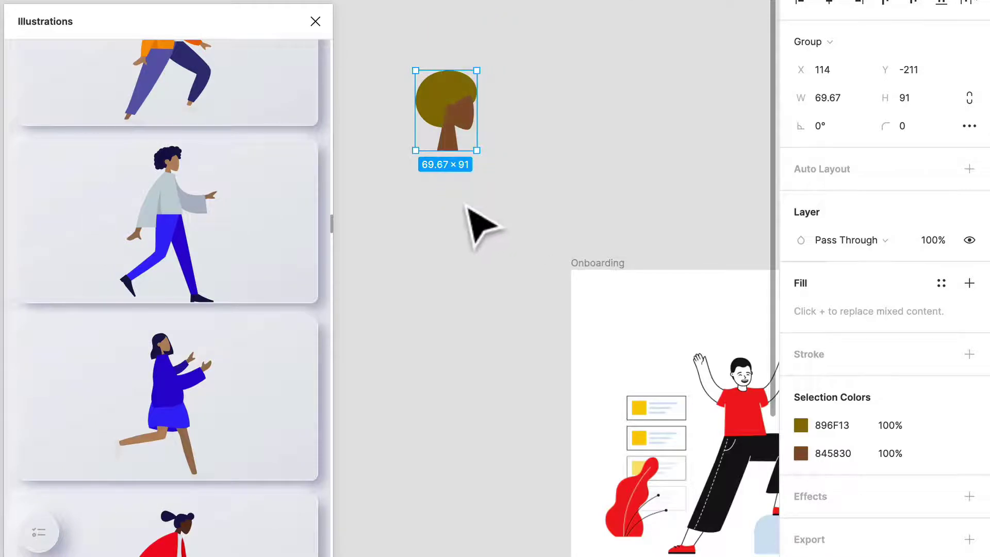
{"action": "key", "text": "Delete"}
Step: Close the Illustrations plugin, pan the canvas, and bring up the Plugins menu
{"action": "left_click", "coordinate": [315, 21]}
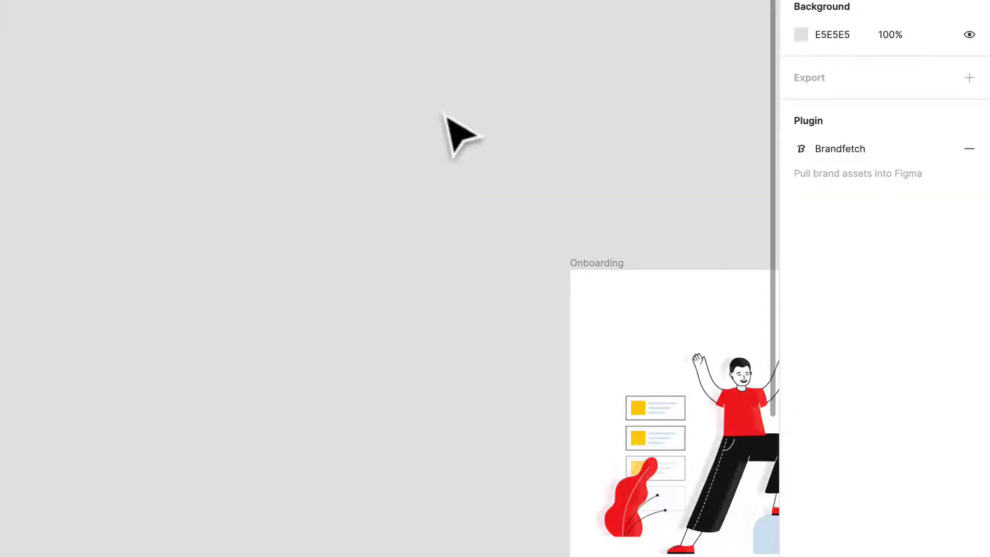
{"action": "scroll", "coordinate": [443, 121], "scroll_direction": "right", "scroll_amount": 10}
{"action": "scroll", "coordinate": [444, 121], "scroll_direction": "down", "scroll_amount": 10}
{"action": "scroll", "coordinate": [400, 63], "scroll_direction": "left", "scroll_amount": 5}
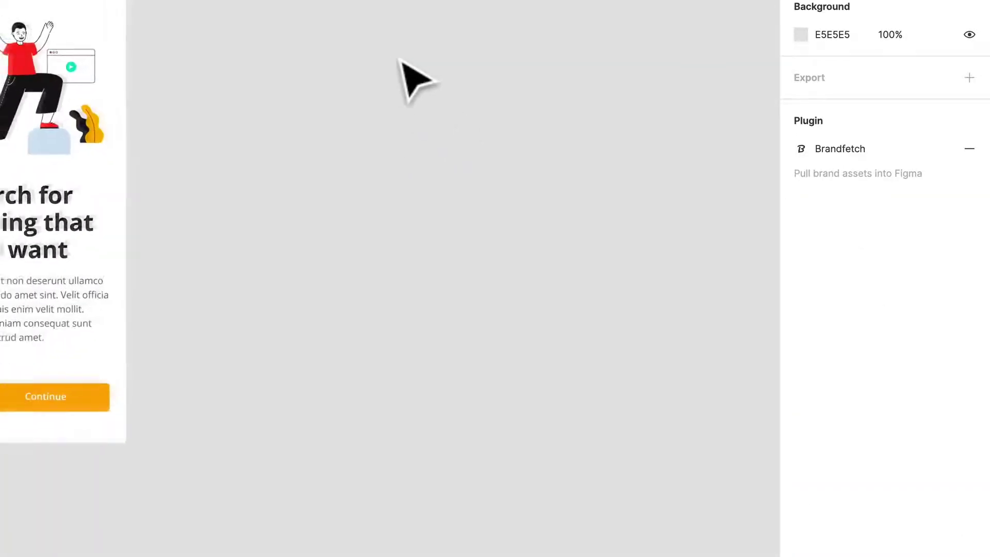
{"action": "scroll", "coordinate": [405, 64], "scroll_direction": "right", "scroll_amount": 4}
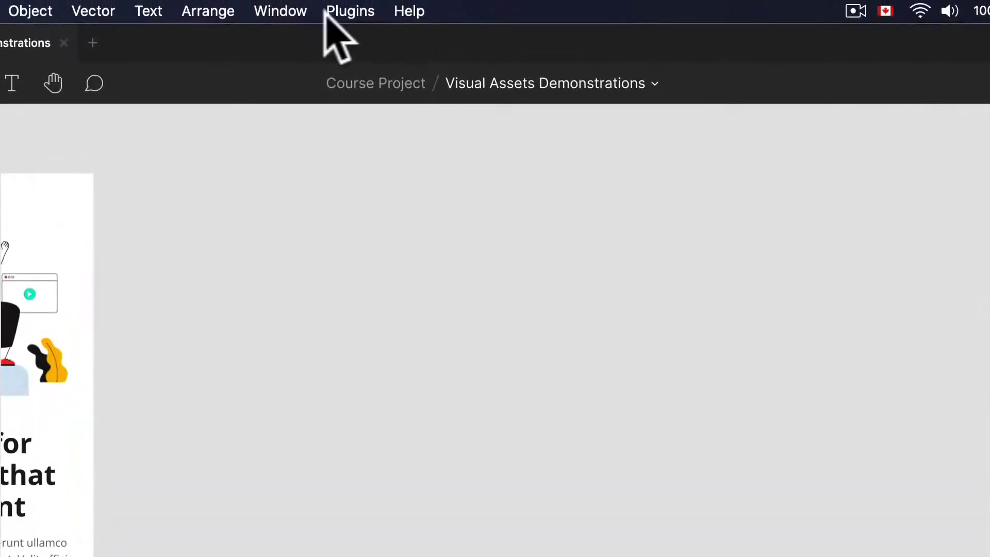
{"action": "left_click", "coordinate": [344, 11]}
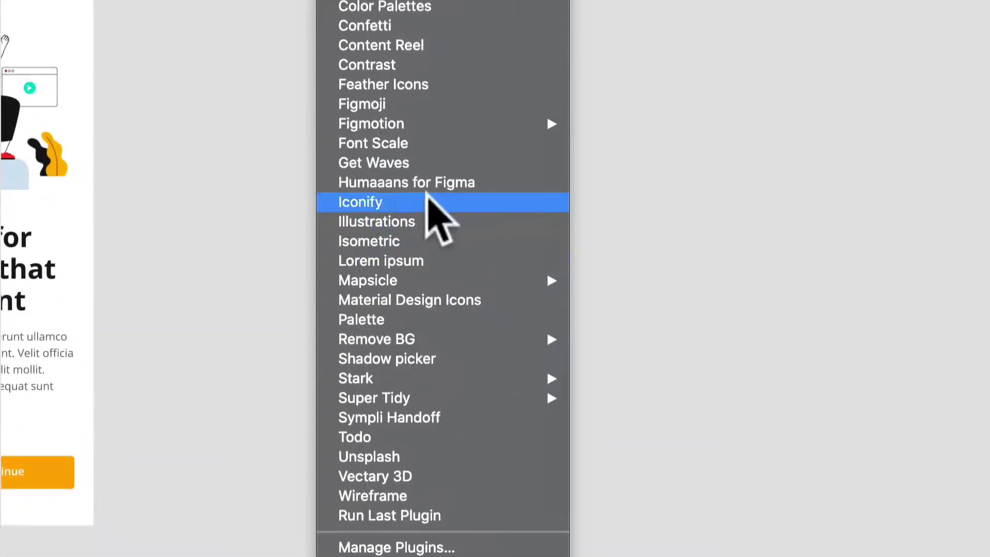
Step: Launch Humaaans for Figma and browse down through its head, lamp and plant illustrations
{"action": "left_click", "coordinate": [425, 185]}
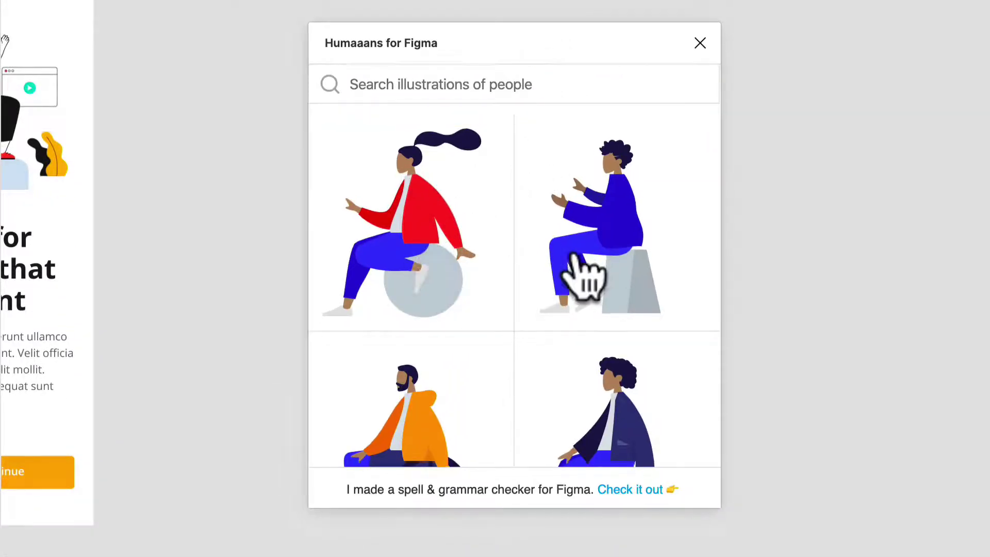
{"action": "scroll", "coordinate": [577, 263], "scroll_direction": "down", "scroll_amount": 5}
{"action": "scroll", "coordinate": [573, 255], "scroll_direction": "down", "scroll_amount": 20}
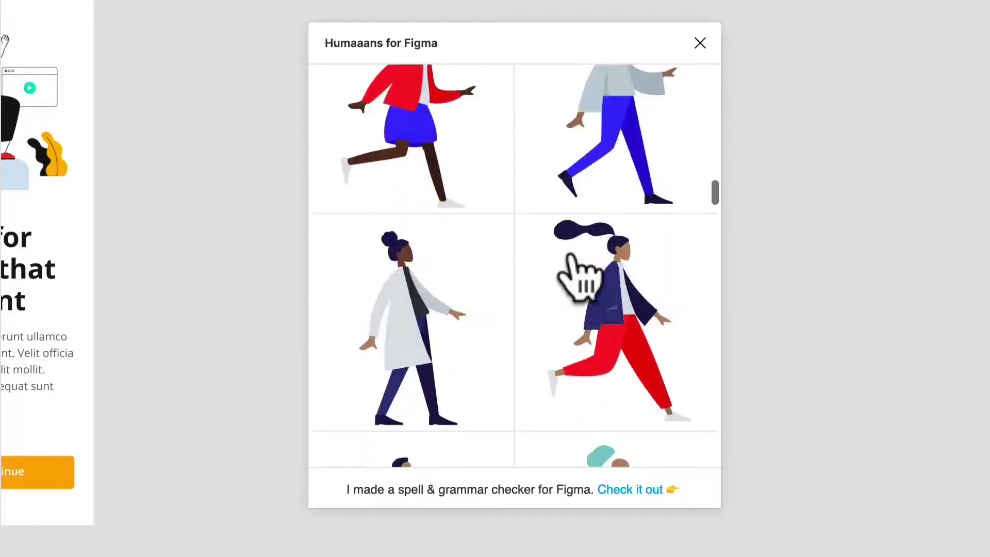
{"action": "scroll", "coordinate": [575, 268], "scroll_direction": "down", "scroll_amount": 8}
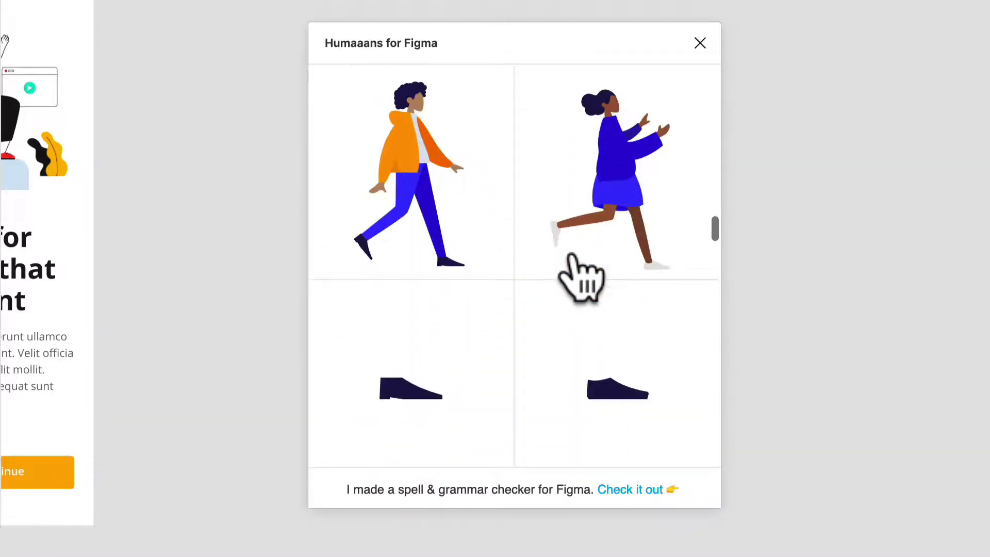
{"action": "scroll", "coordinate": [548, 415], "scroll_direction": "down", "scroll_amount": 6}
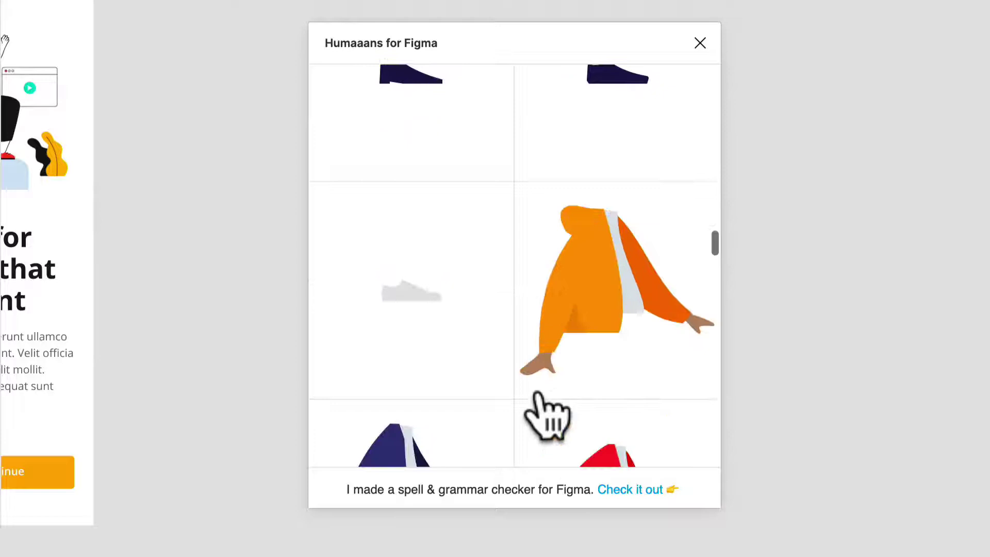
{"action": "scroll", "coordinate": [515, 392], "scroll_direction": "down", "scroll_amount": 6}
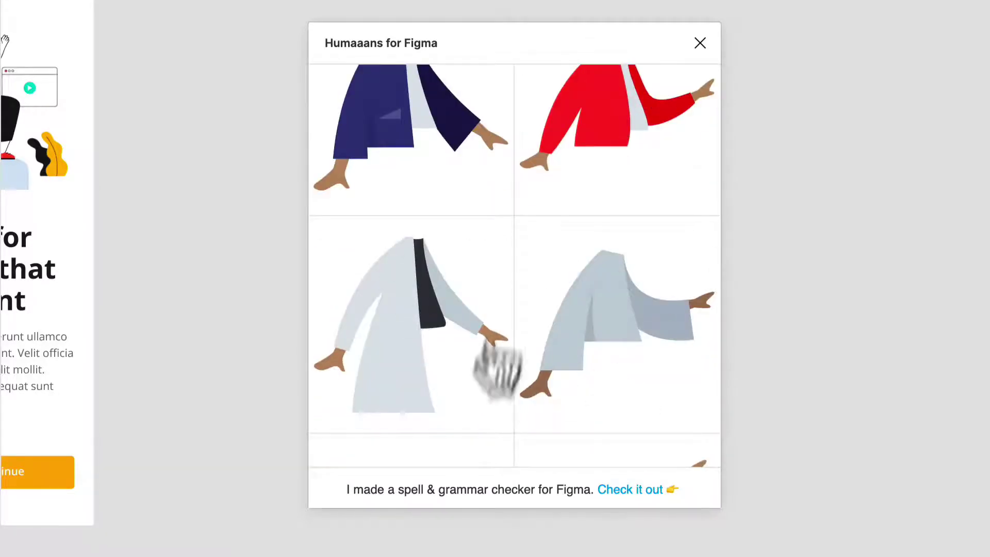
{"action": "scroll", "coordinate": [593, 428], "scroll_direction": "down", "scroll_amount": 8}
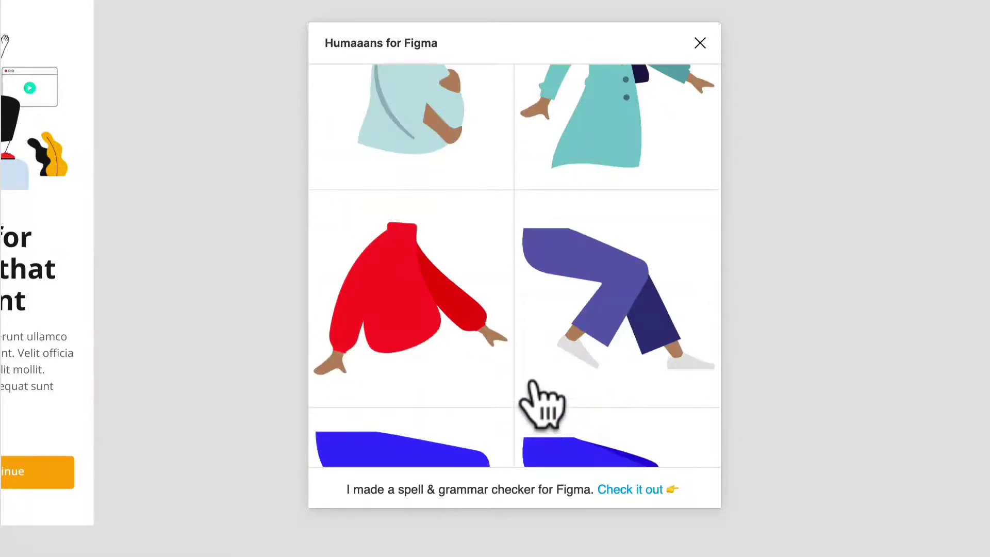
{"action": "scroll", "coordinate": [541, 405], "scroll_direction": "down", "scroll_amount": 20}
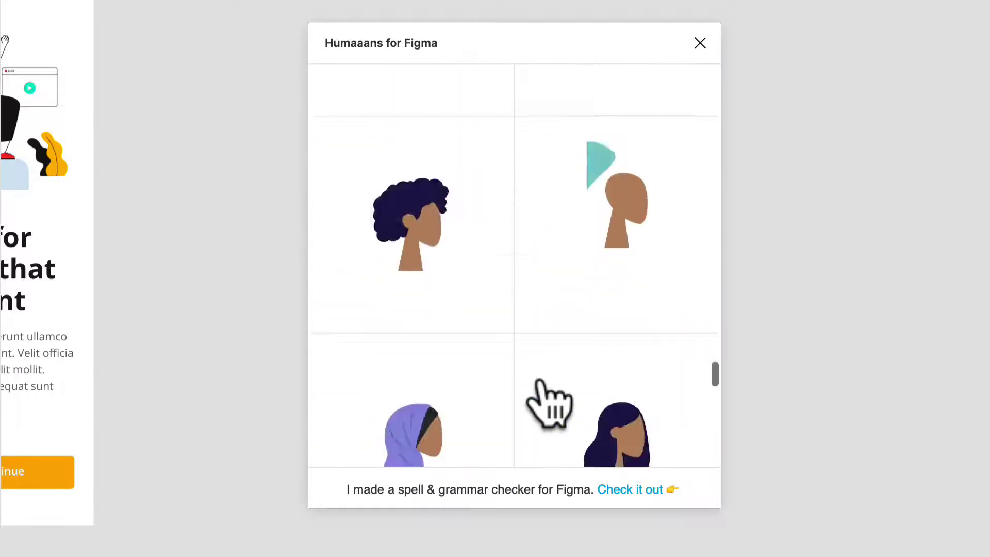
{"action": "scroll", "coordinate": [549, 407], "scroll_direction": "down", "scroll_amount": 4}
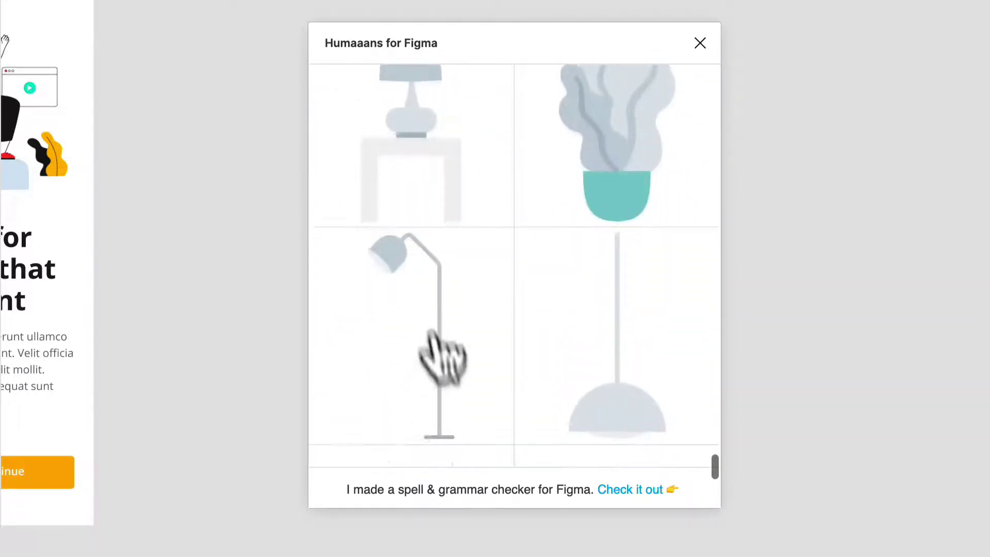
Step: Scroll back up, move the plugin window to the left, and switch to the Frame tool
{"action": "scroll", "coordinate": [624, 304], "scroll_direction": "up", "scroll_amount": 2}
{"action": "scroll", "coordinate": [634, 279], "scroll_direction": "up", "scroll_amount": 3}
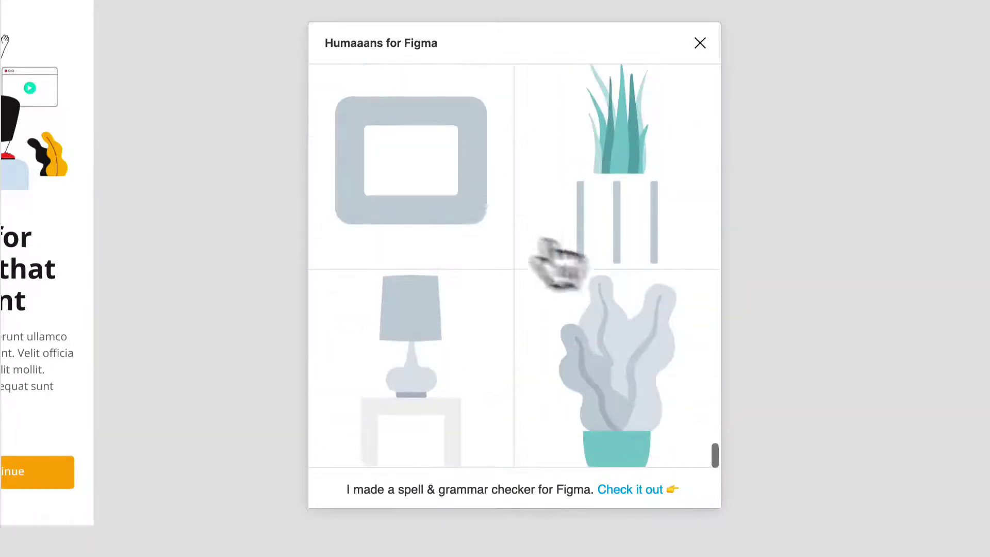
{"action": "scroll", "coordinate": [637, 393], "scroll_direction": "up", "scroll_amount": 3}
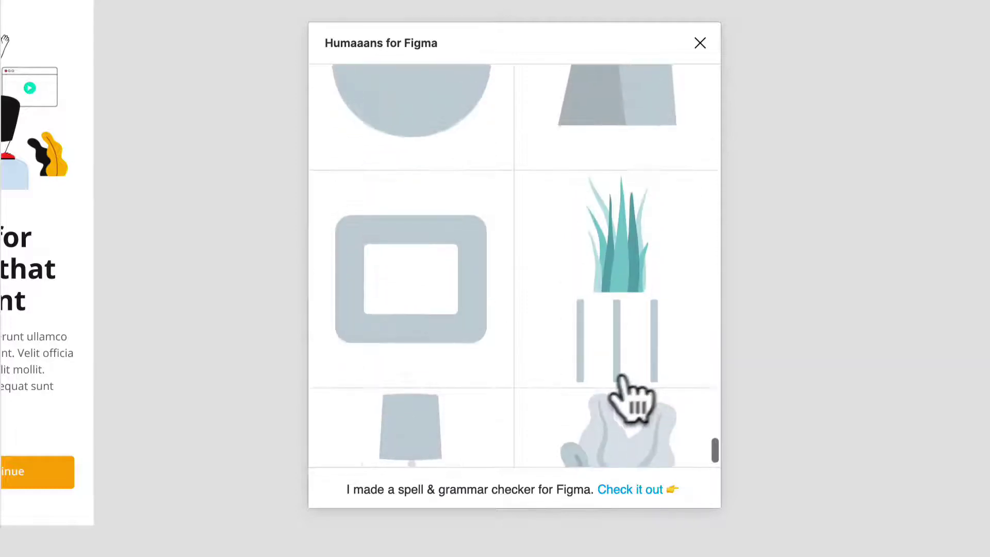
{"action": "scroll", "coordinate": [515, 216], "scroll_direction": "up", "scroll_amount": 5}
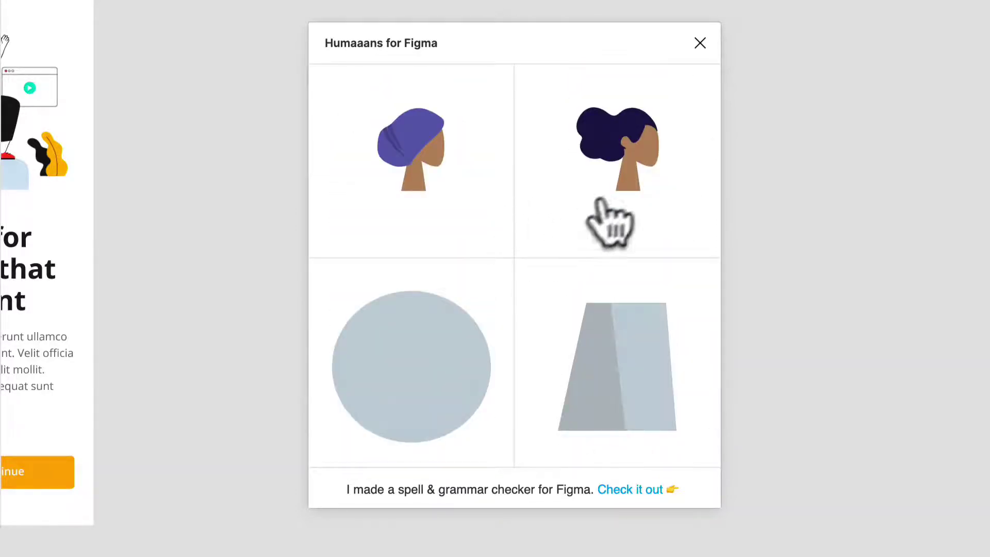
{"action": "left_click_drag", "start_coordinate": [707, 51], "coordinate": [343, 152]}
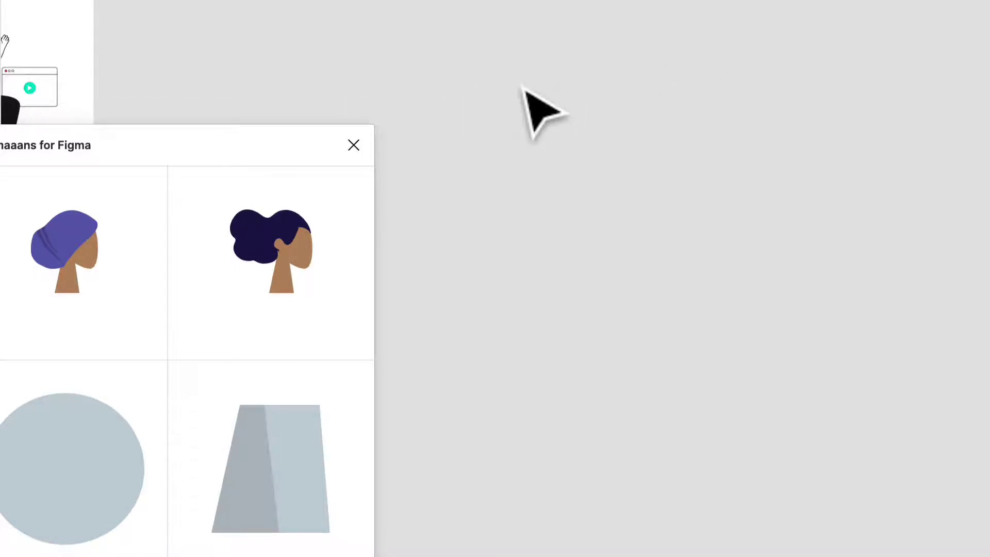
{"action": "key", "text": "f"}
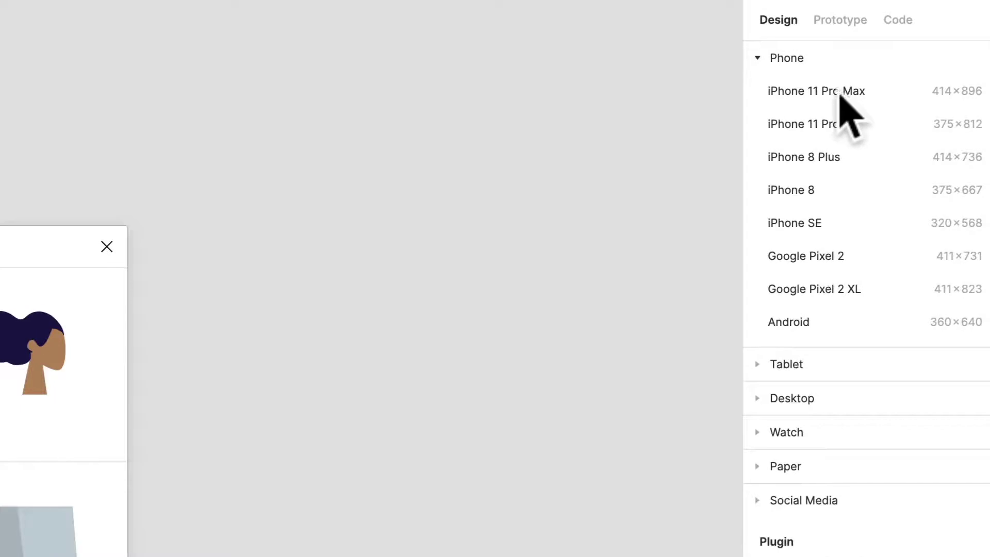
Step: Add an iPhone 11 Pro Max frame aligned with the others and name it Onboarding
{"action": "left_click", "coordinate": [840, 90]}
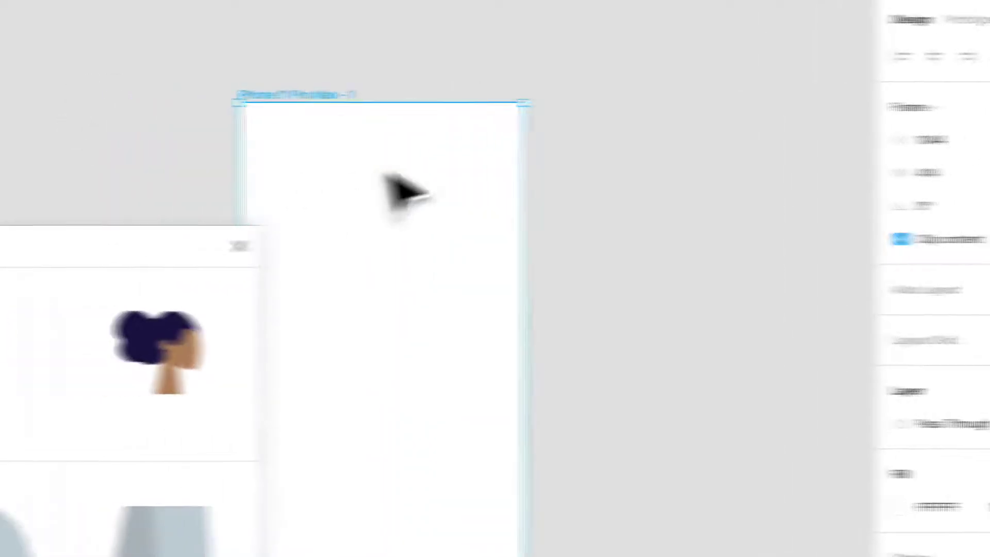
{"action": "left_click_drag", "start_coordinate": [251, 177], "coordinate": [281, 144]}
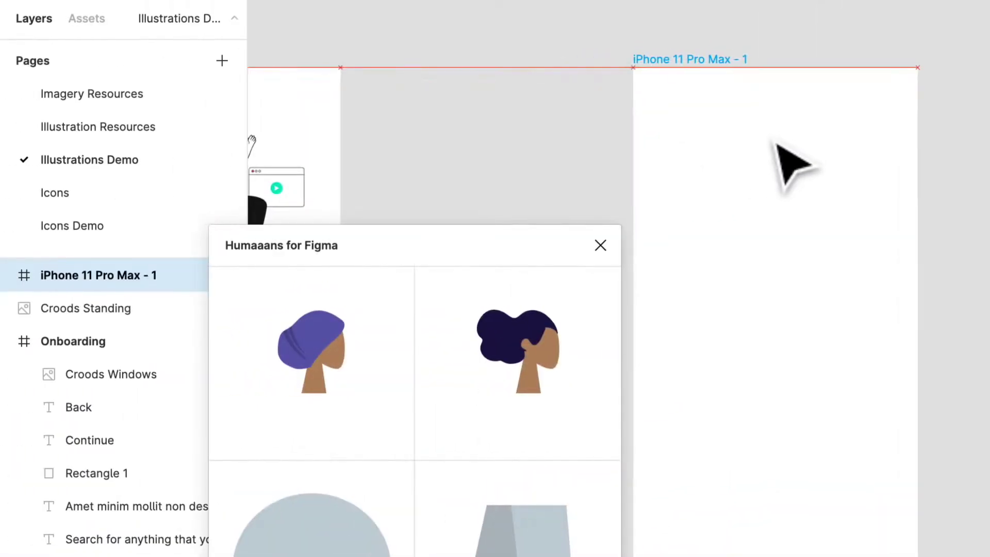
{"action": "left_click_drag", "start_coordinate": [777, 146], "coordinate": [777, 146]}
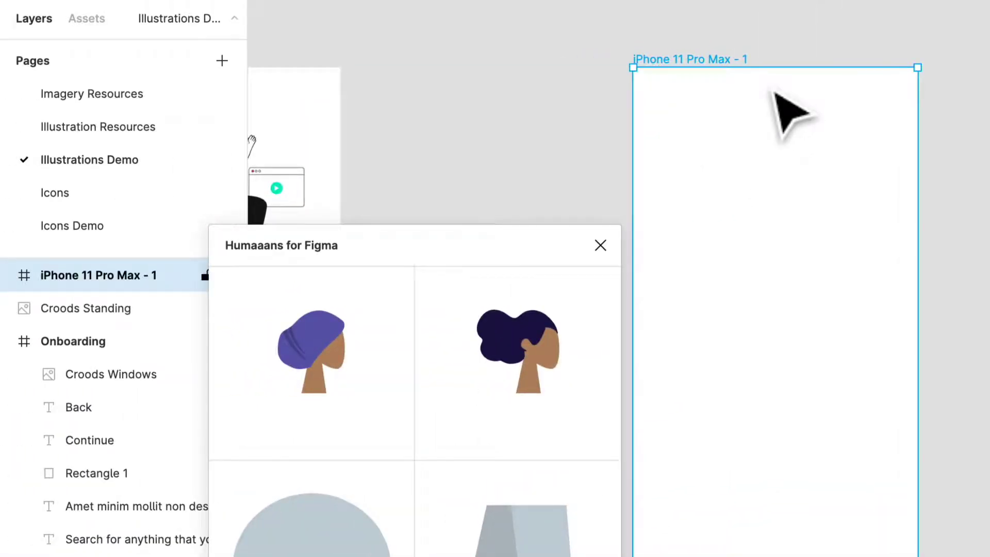
{"action": "key", "text": "super+r"}
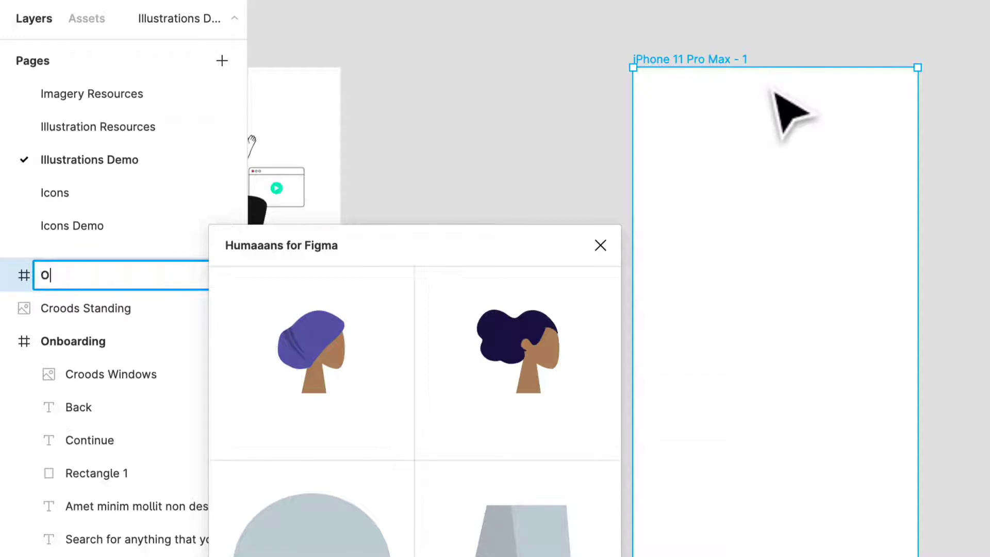
{"action": "key", "text": "Return"}
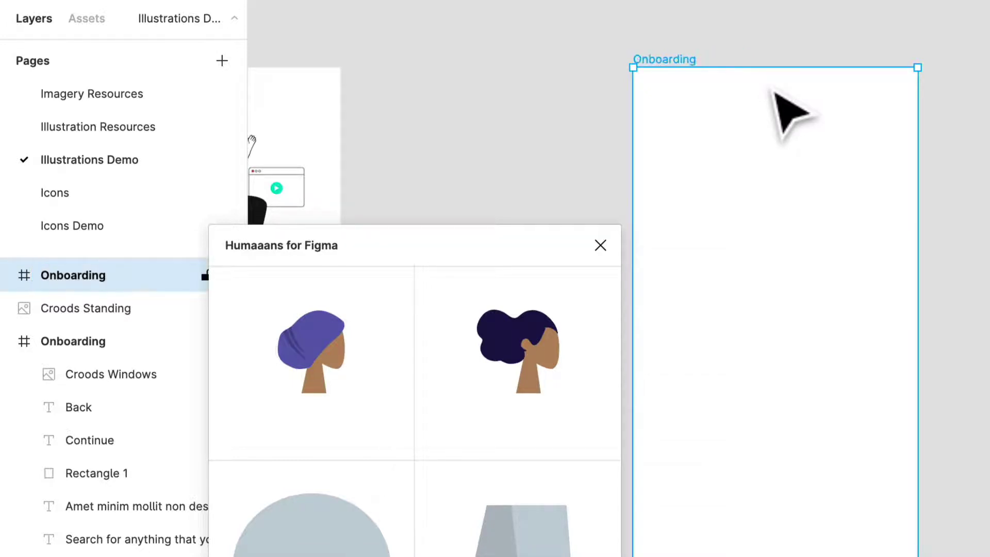
{"action": "key", "text": "Escape"}
Step: Copy the second screen's heading, body text and buttons into the empty Onboarding frame
{"action": "scroll", "coordinate": [670, 154], "scroll_direction": "left", "scroll_amount": 5}
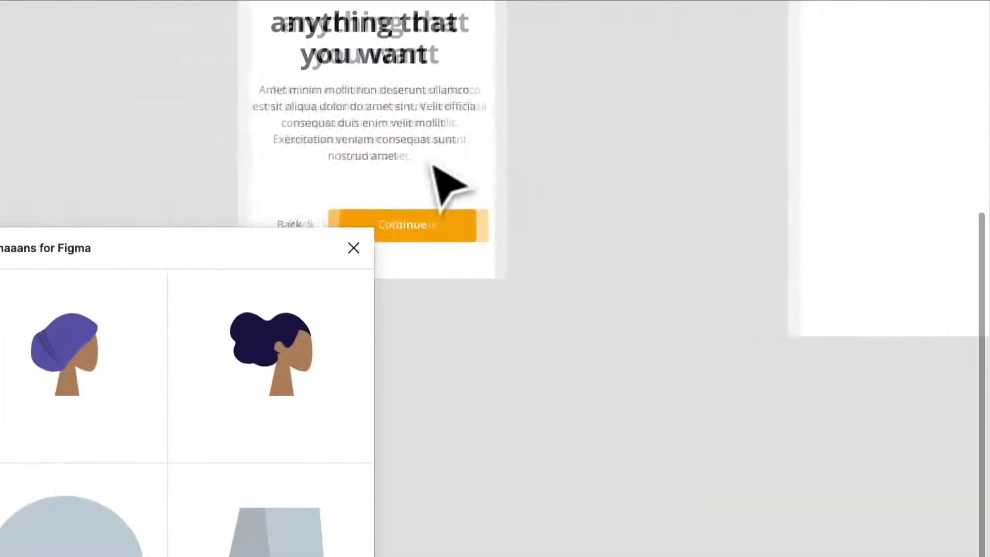
{"action": "scroll", "coordinate": [442, 188], "scroll_direction": "left", "scroll_amount": 5}
{"action": "scroll", "coordinate": [585, 181], "scroll_direction": "down", "scroll_amount": 2}
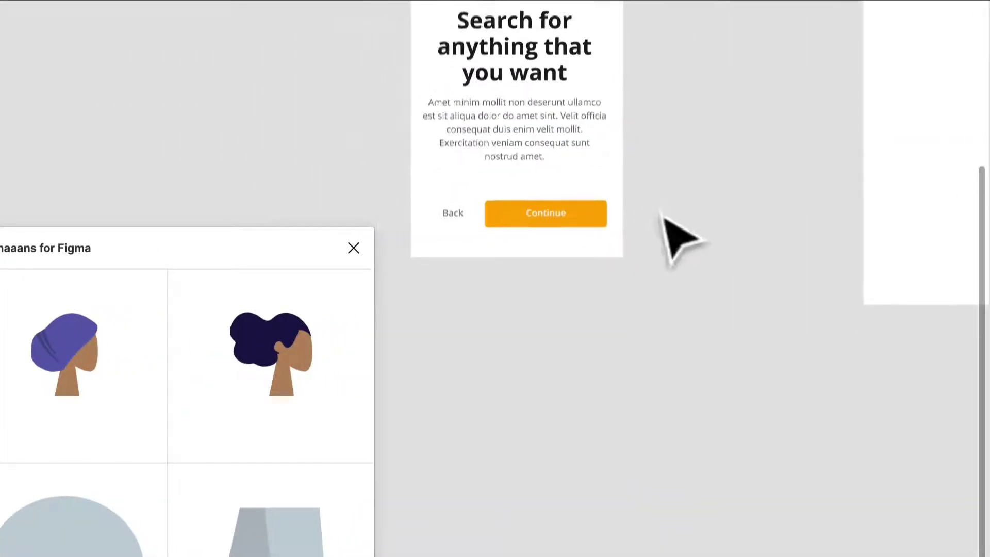
{"action": "left_click_drag", "start_coordinate": [660, 209], "coordinate": [402, 21]}
{"action": "scroll", "coordinate": [601, 111], "scroll_direction": "up", "scroll_amount": 2}
{"action": "key", "text": "super+c"}
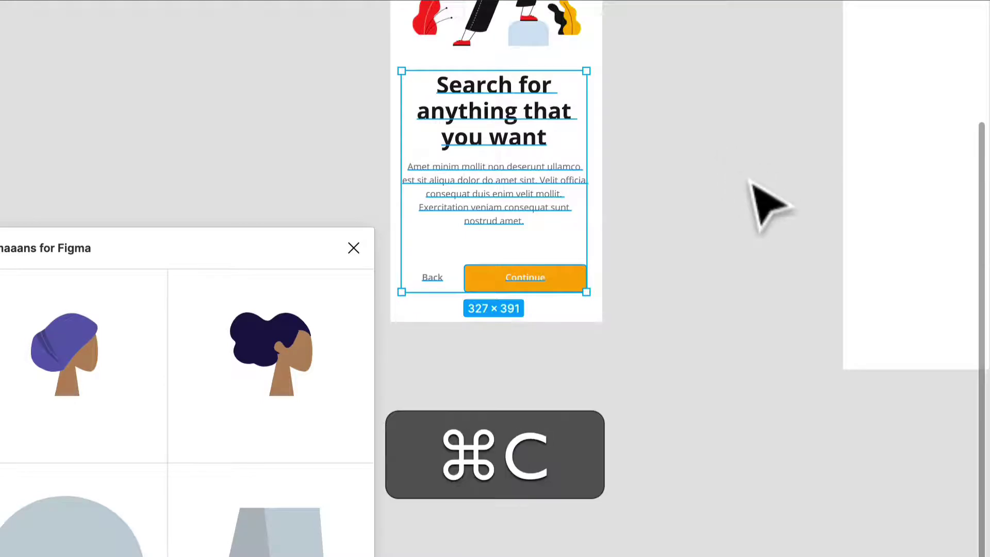
{"action": "scroll", "coordinate": [686, 201], "scroll_direction": "right", "scroll_amount": 6}
{"action": "scroll", "coordinate": [678, 201], "scroll_direction": "up", "scroll_amount": 3}
{"action": "scroll", "coordinate": [629, 177], "scroll_direction": "up", "scroll_amount": 3}
{"action": "scroll", "coordinate": [629, 177], "scroll_direction": "left", "scroll_amount": 1}
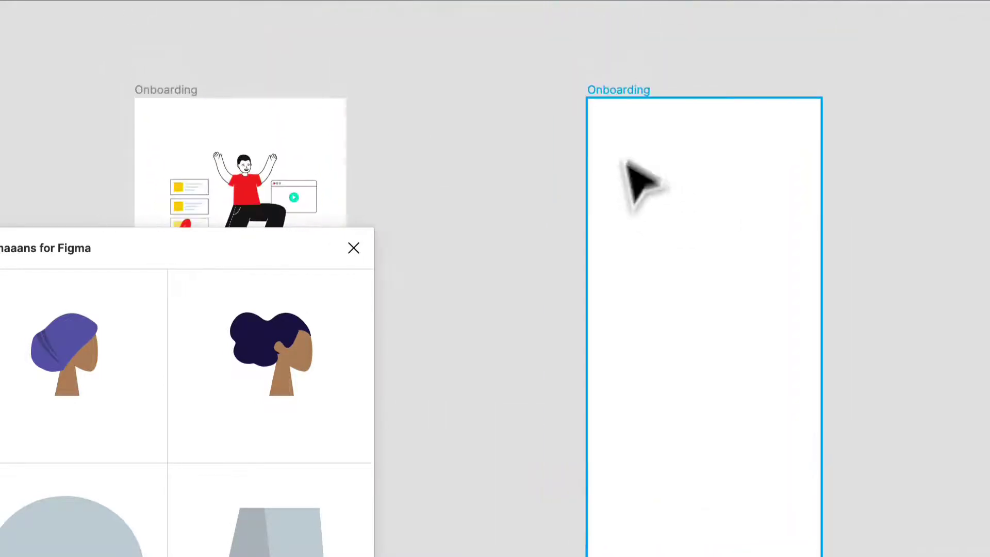
{"action": "left_click", "coordinate": [612, 94]}
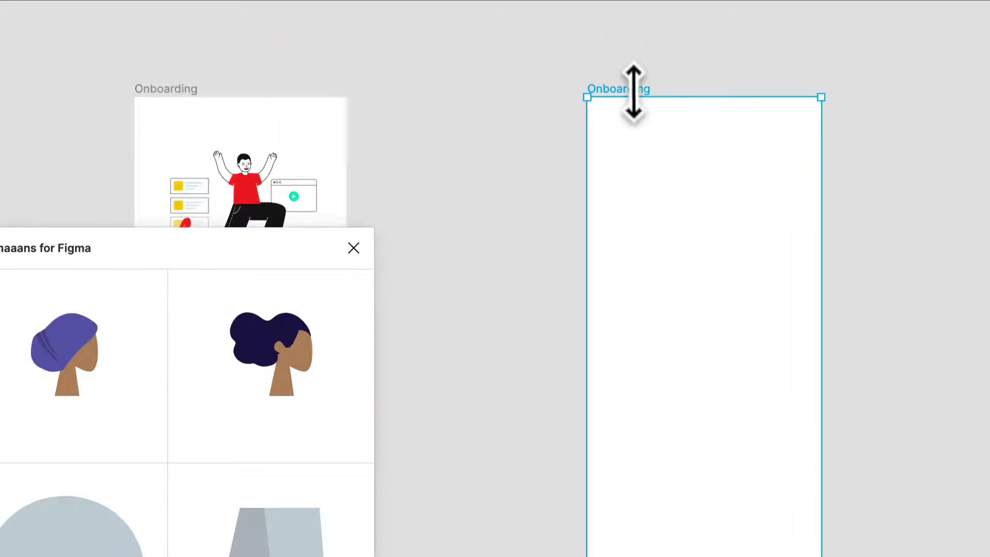
{"action": "key", "text": "super+v"}
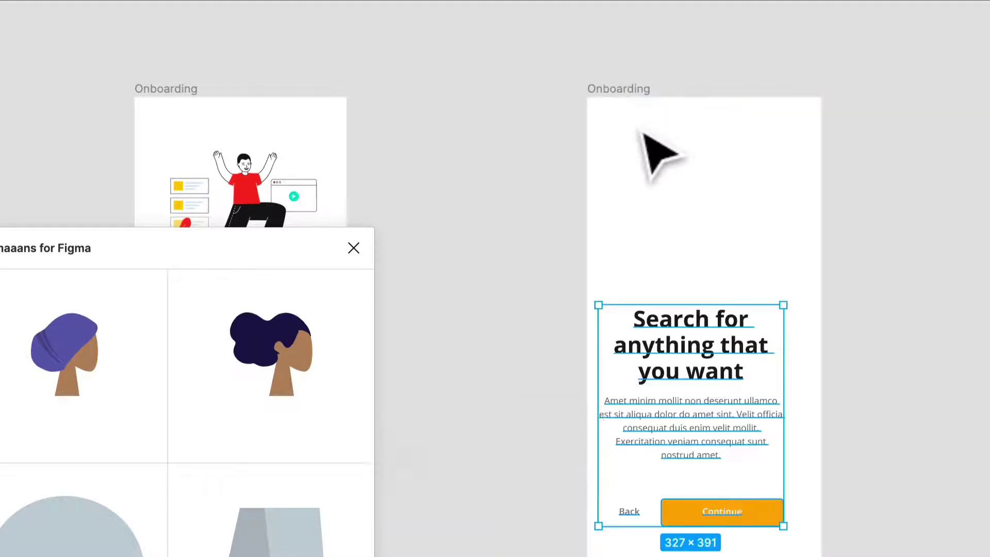
Step: Delete the pasted text and buttons, then delete the new Onboarding frame itself
{"action": "scroll", "coordinate": [577, 155], "scroll_direction": "left", "scroll_amount": 7}
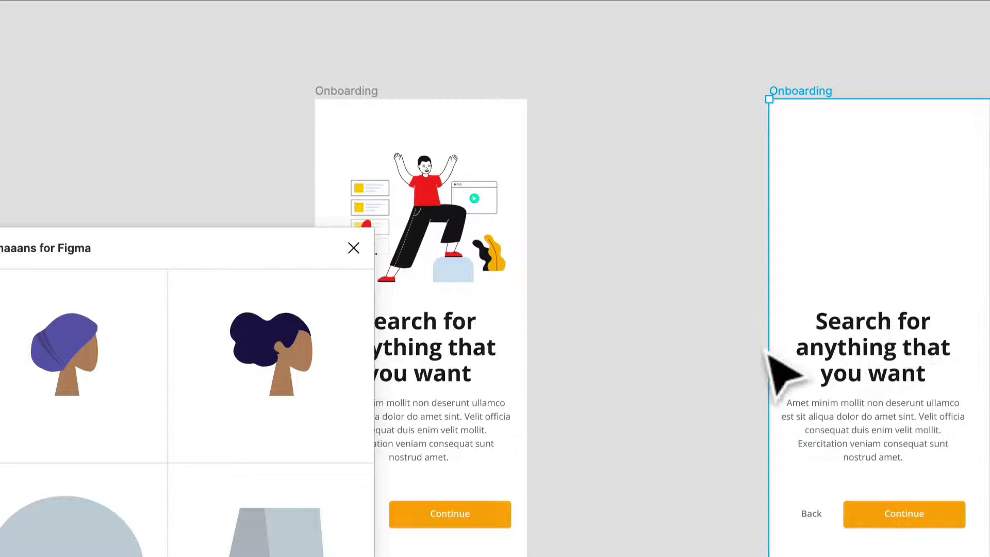
{"action": "scroll", "coordinate": [778, 376], "scroll_direction": "right", "scroll_amount": 7}
{"action": "left_click", "coordinate": [853, 496]}
{"action": "left_click_drag", "start_coordinate": [941, 554], "coordinate": [578, 196]}
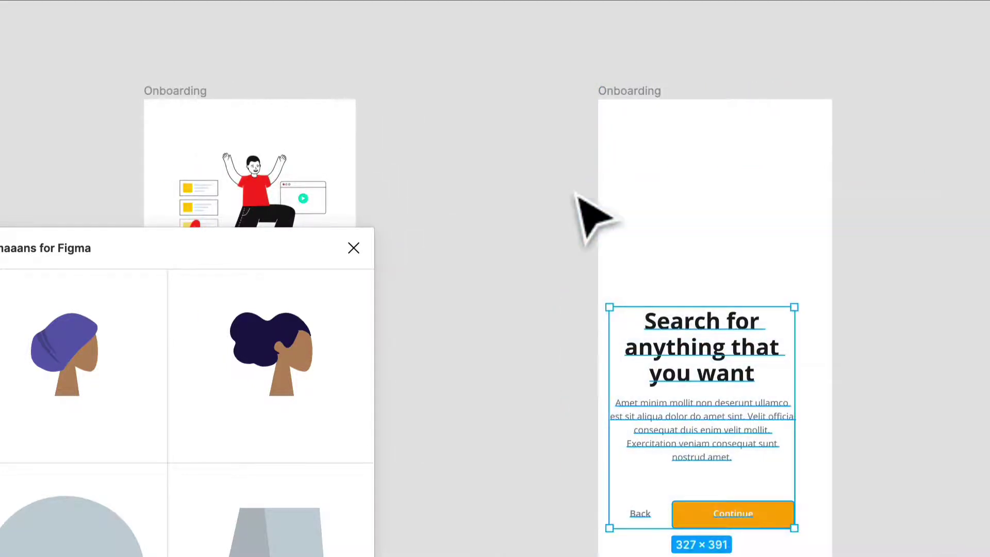
{"action": "key", "text": "Delete"}
{"action": "left_click", "coordinate": [615, 98]}
{"action": "key", "text": "Delete"}
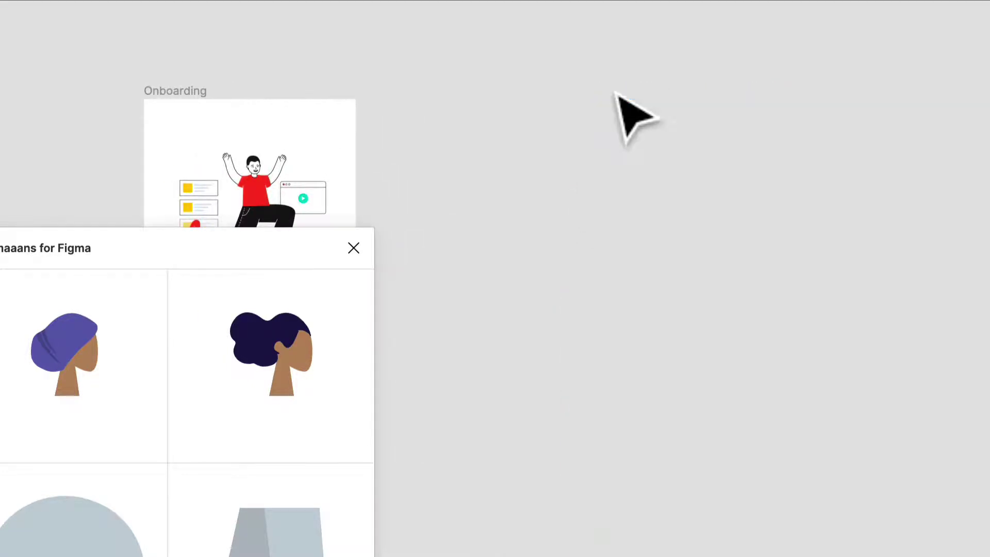
Step: Duplicate the second Onboarding screen to the right and remove the copy's illustration
{"action": "left_click_drag", "start_coordinate": [180, 132], "coordinate": [652, 172]}
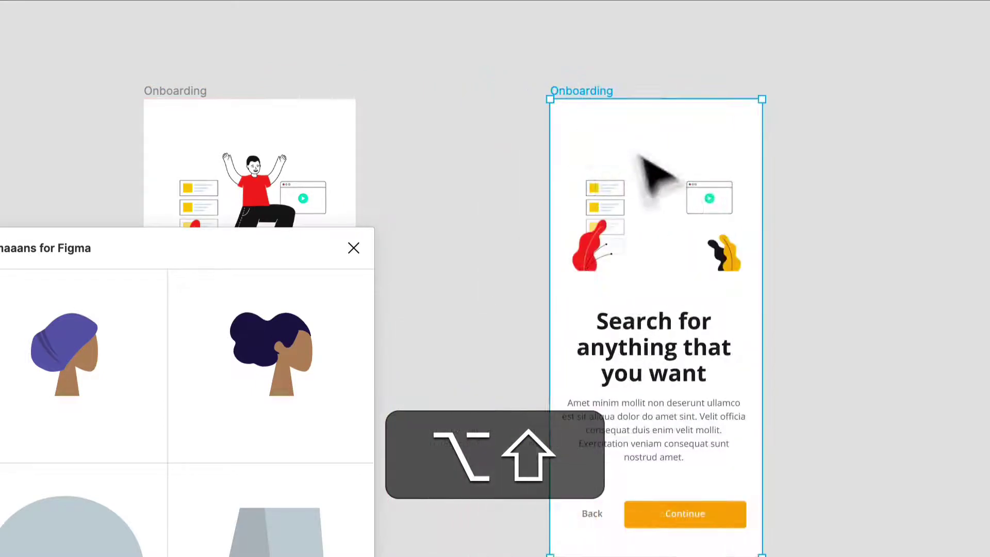
{"action": "left_click", "coordinate": [722, 248]}
{"action": "key", "text": "Delete"}
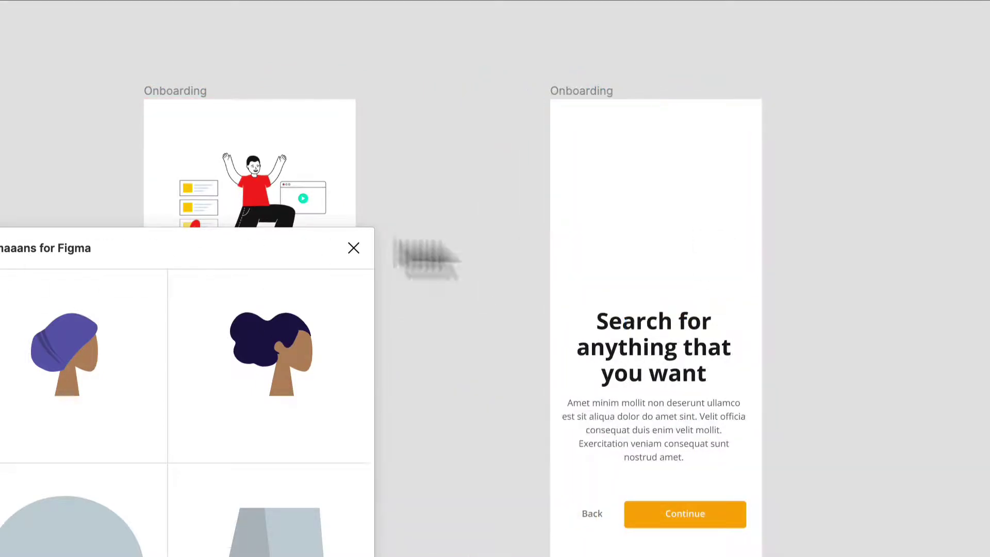
{"action": "scroll", "coordinate": [740, 380], "scroll_direction": "up", "scroll_amount": 3}
Step: Change the headline to 'Get results super quick!' and move it closer to the body text
{"action": "double_click", "coordinate": [627, 335]}
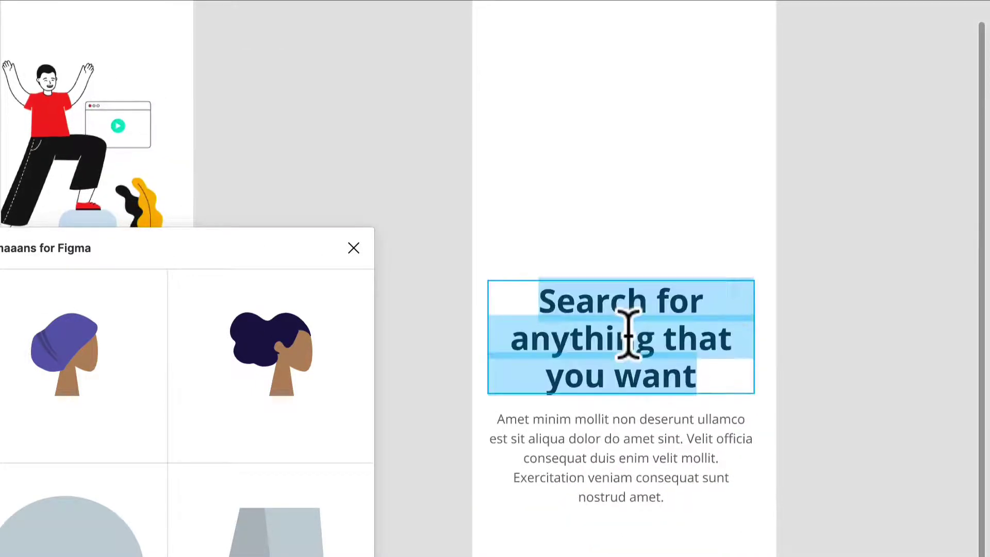
{"action": "type", "text": "Get results"}
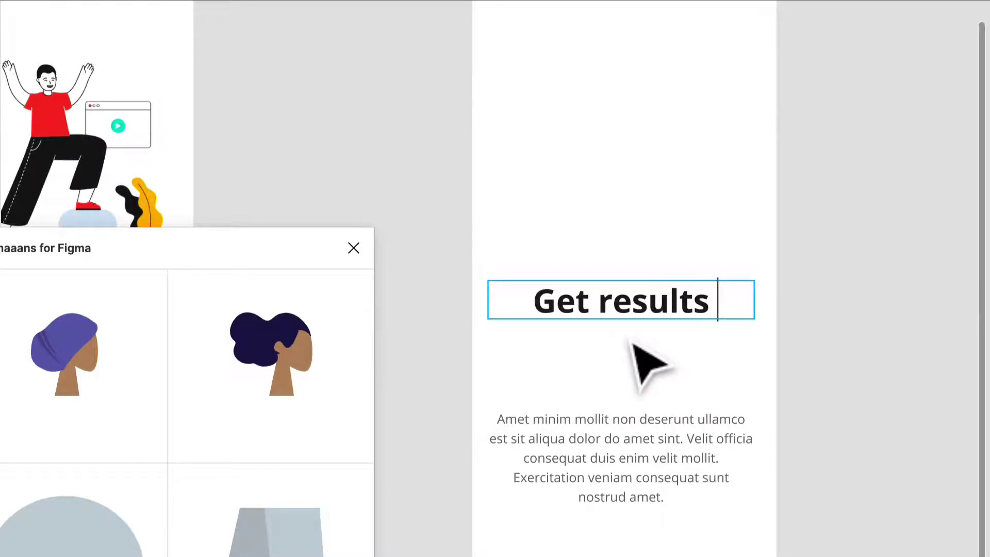
{"action": "type", "text": " super qui"}
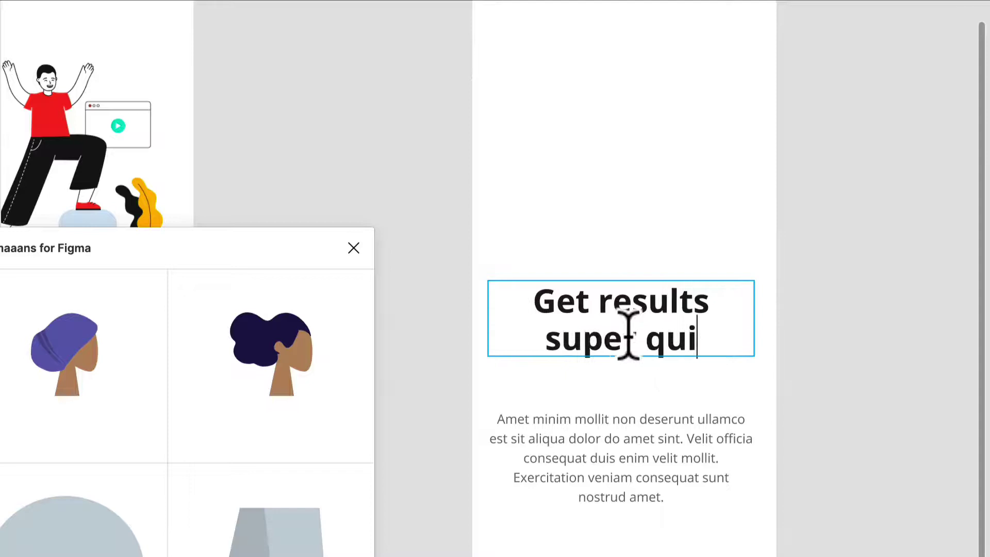
{"action": "type", "text": "ck!"}
{"action": "key", "text": "Escape"}
{"action": "key", "text": "Escape"}
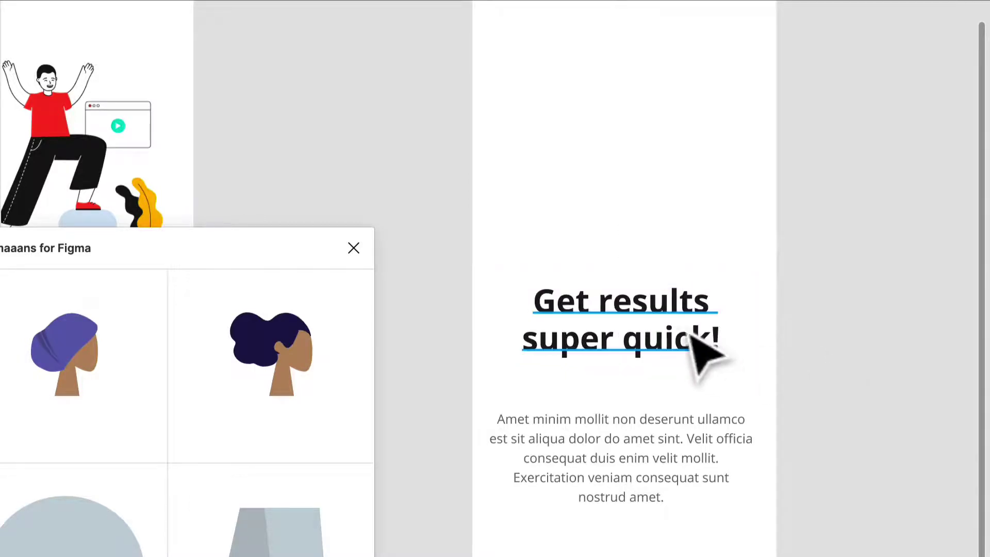
{"action": "left_click_drag", "start_coordinate": [691, 336], "coordinate": [690, 359]}
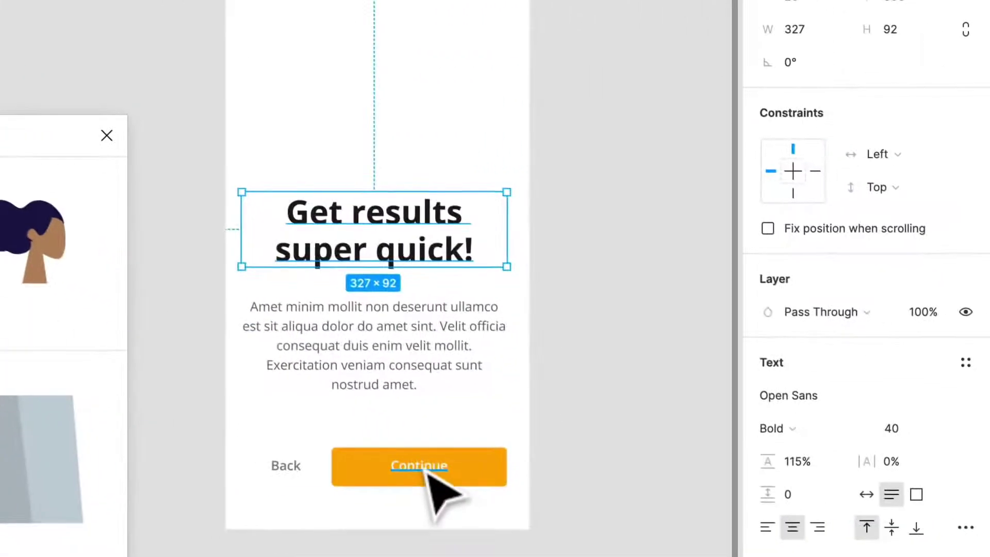
Step: Relabel the Continue button 'Discover new products', drop Back, and stretch the button full width
{"action": "double_click", "coordinate": [423, 466]}
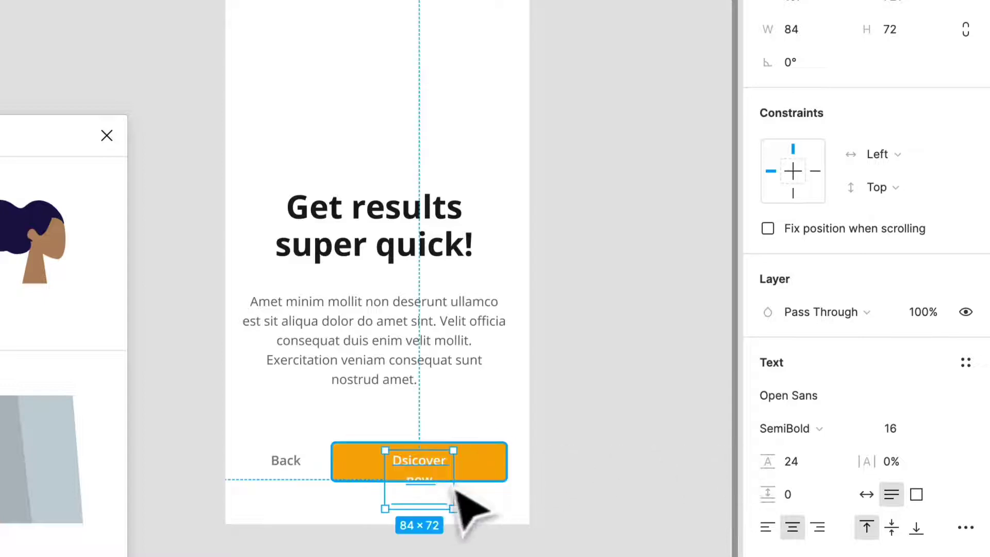
{"action": "left_click_drag", "start_coordinate": [455, 490], "coordinate": [500, 467]}
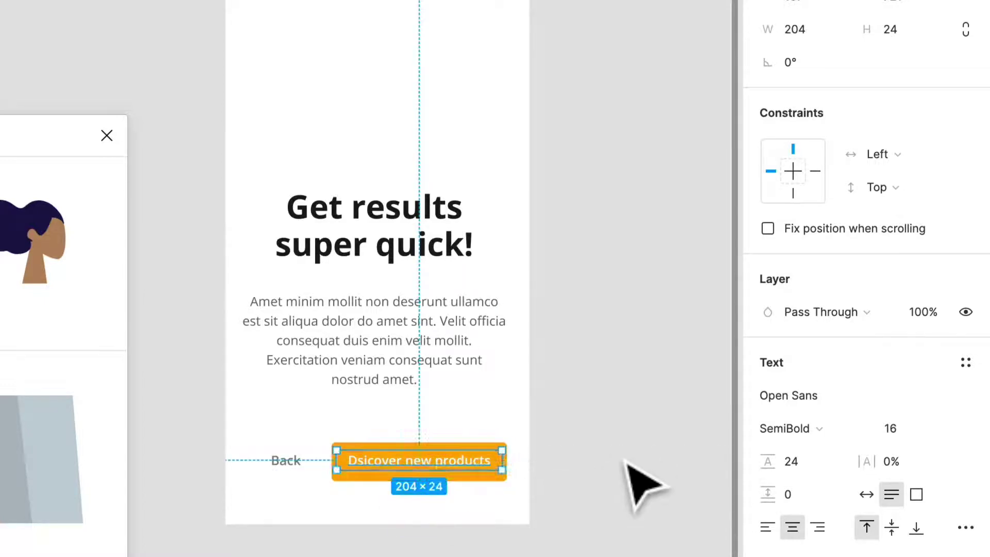
{"action": "left_click", "coordinate": [636, 481]}
{"action": "left_click", "coordinate": [287, 463]}
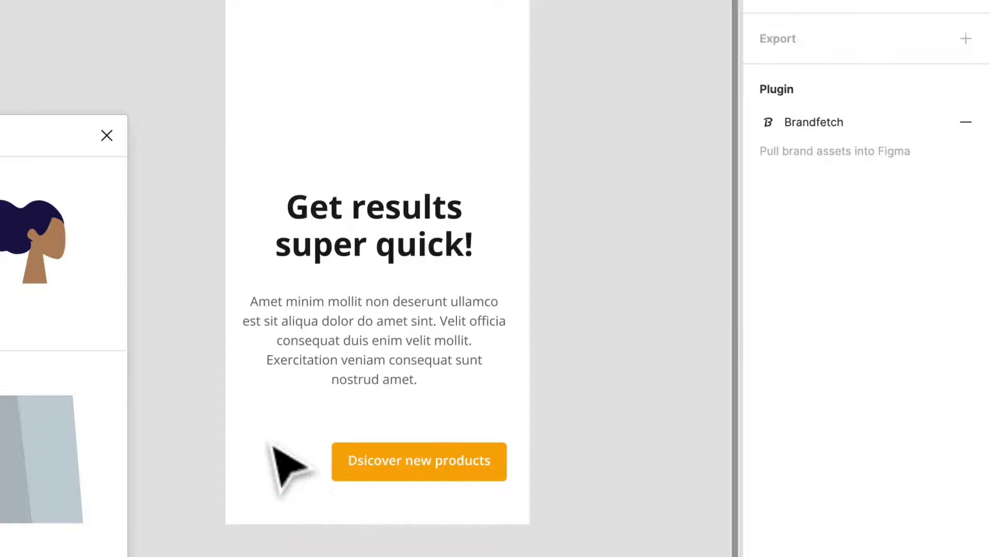
{"action": "left_click", "coordinate": [406, 480]}
{"action": "left_click_drag", "start_coordinate": [329, 462], "coordinate": [258, 466]}
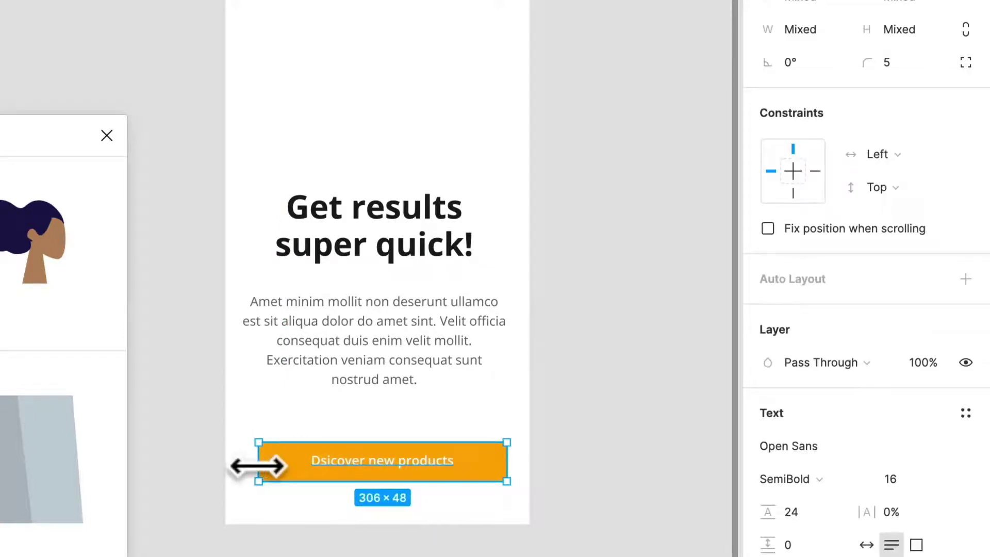
{"action": "left_click", "coordinate": [308, 537]}
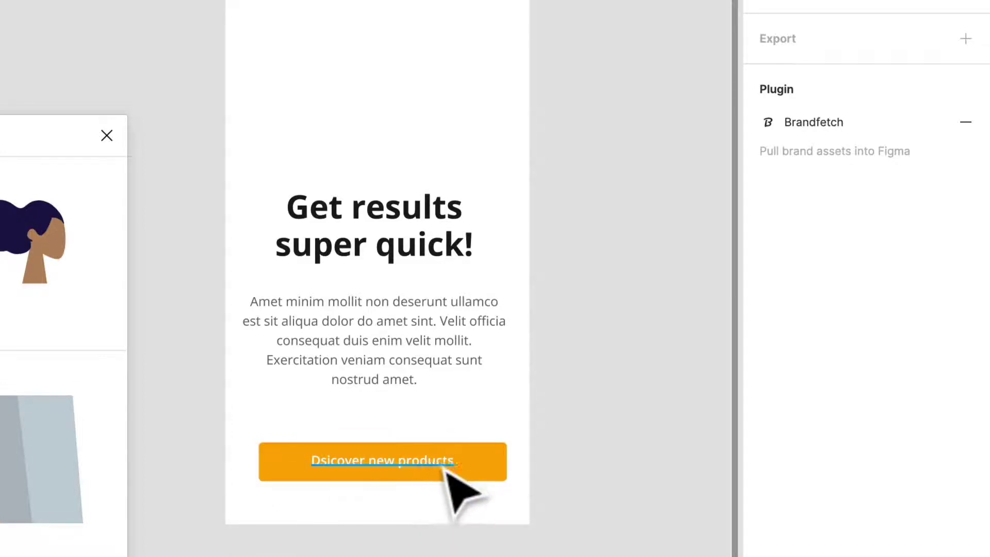
Step: Insert the missing 'i' so the button reads 'Discover new products'
{"action": "scroll", "coordinate": [406, 474], "scroll_direction": "up", "scroll_amount": 8}
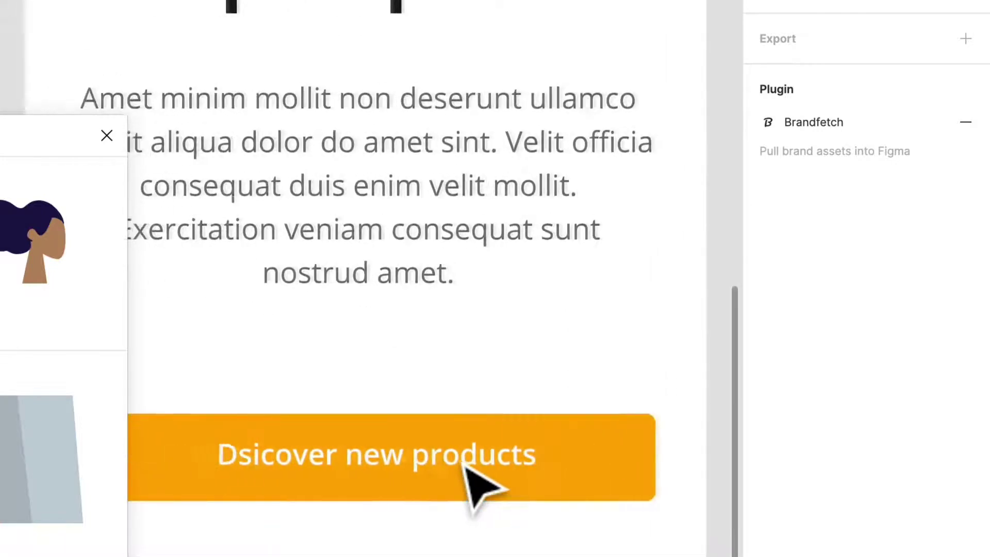
{"action": "double_click", "coordinate": [267, 451]}
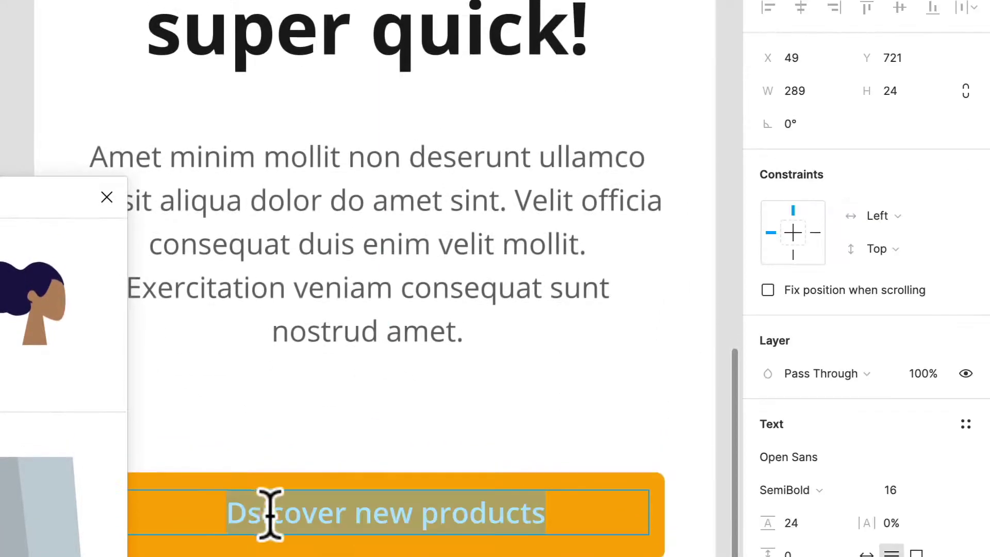
{"action": "left_click", "coordinate": [270, 452]}
{"action": "type", "text": "i"}
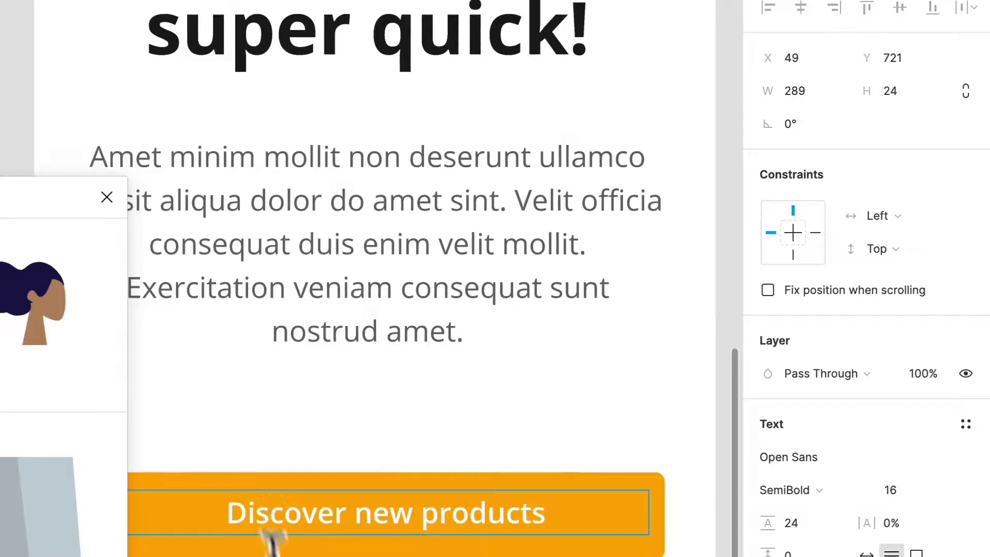
{"action": "key", "text": "Escape"}
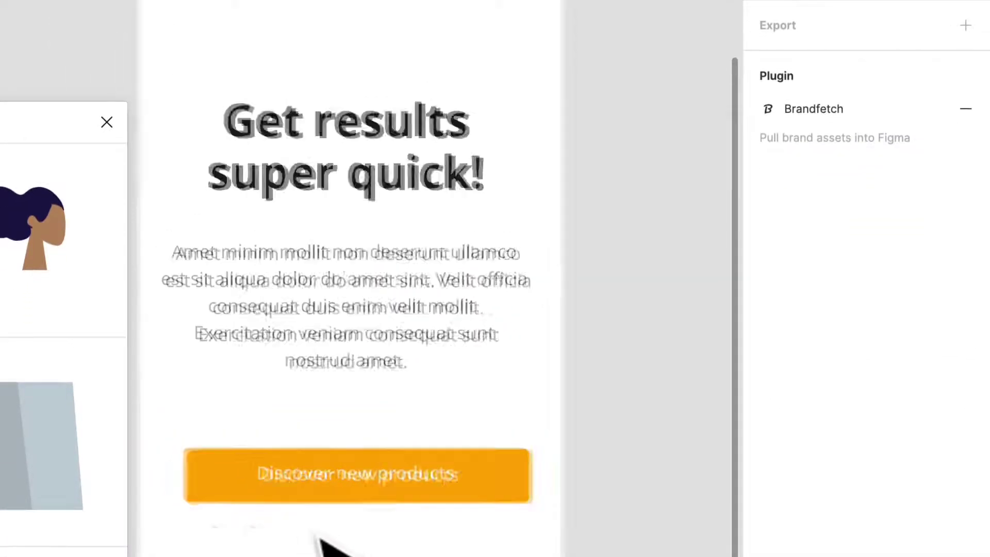
{"action": "scroll", "coordinate": [327, 552], "scroll_direction": "left", "scroll_amount": 3}
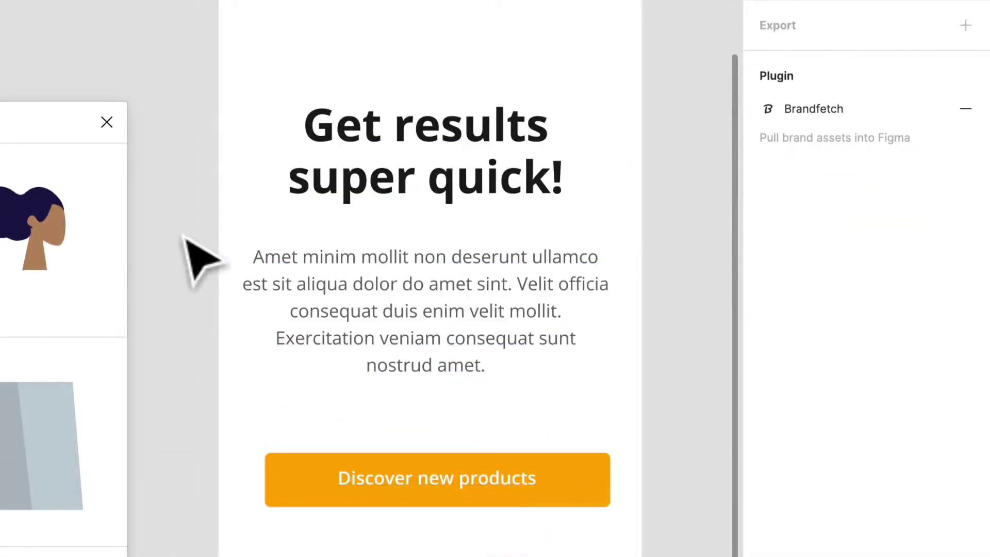
Step: Insert the Humaaans ball-sitting woman, copy her, and delete her from the wrong frame
{"action": "scroll", "coordinate": [195, 254], "scroll_direction": "up", "scroll_amount": 5}
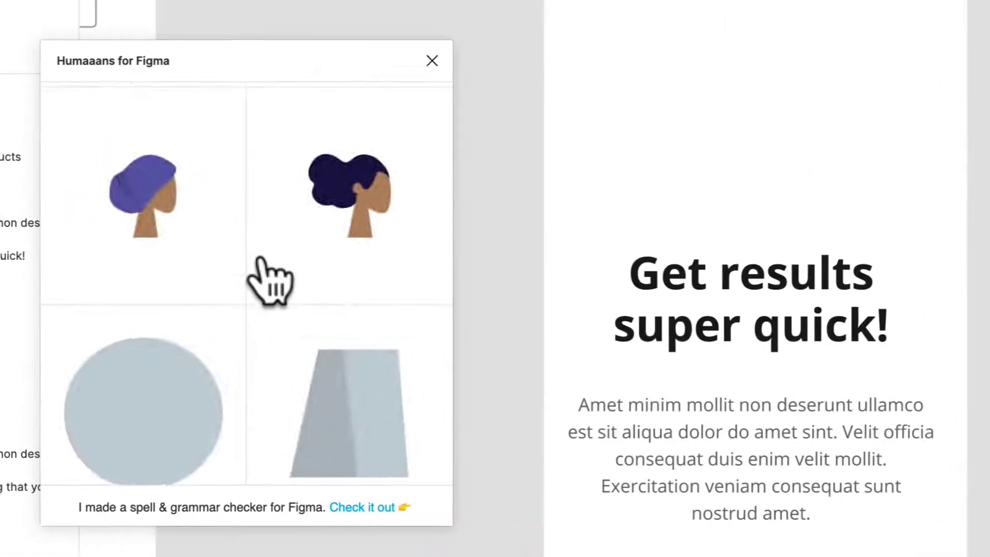
{"action": "scroll", "coordinate": [268, 281], "scroll_direction": "down", "scroll_amount": 15}
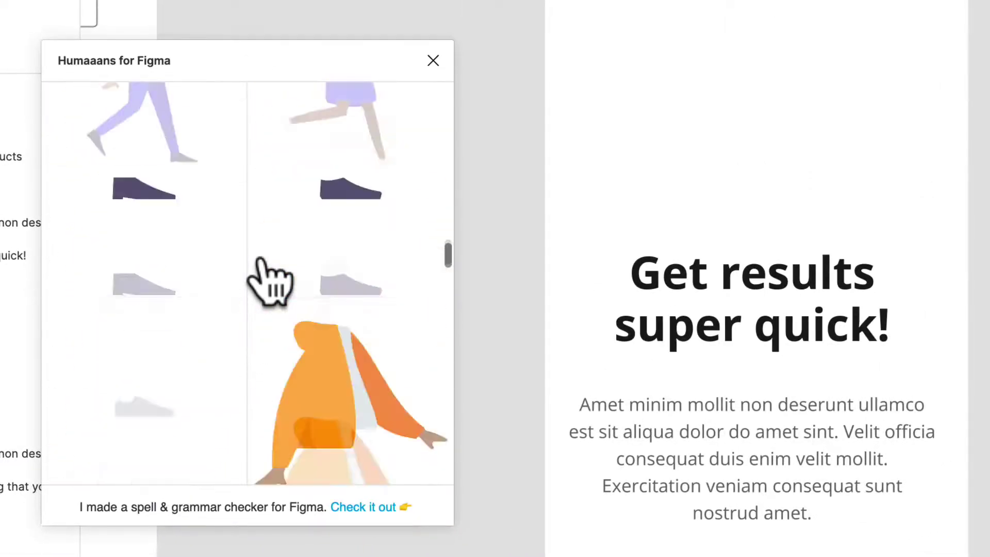
{"action": "scroll", "coordinate": [268, 281], "scroll_direction": "up", "scroll_amount": 10}
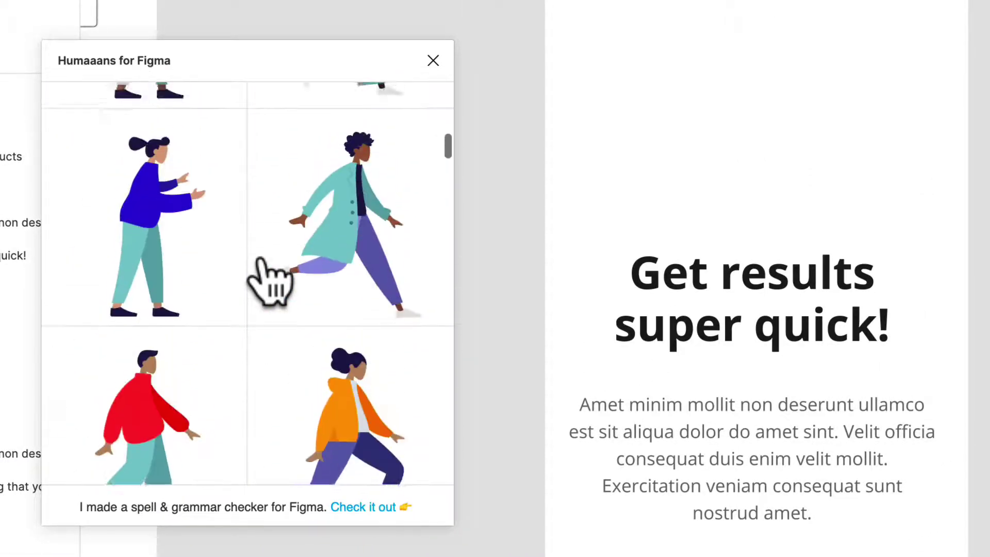
{"action": "scroll", "coordinate": [268, 281], "scroll_direction": "up", "scroll_amount": 6}
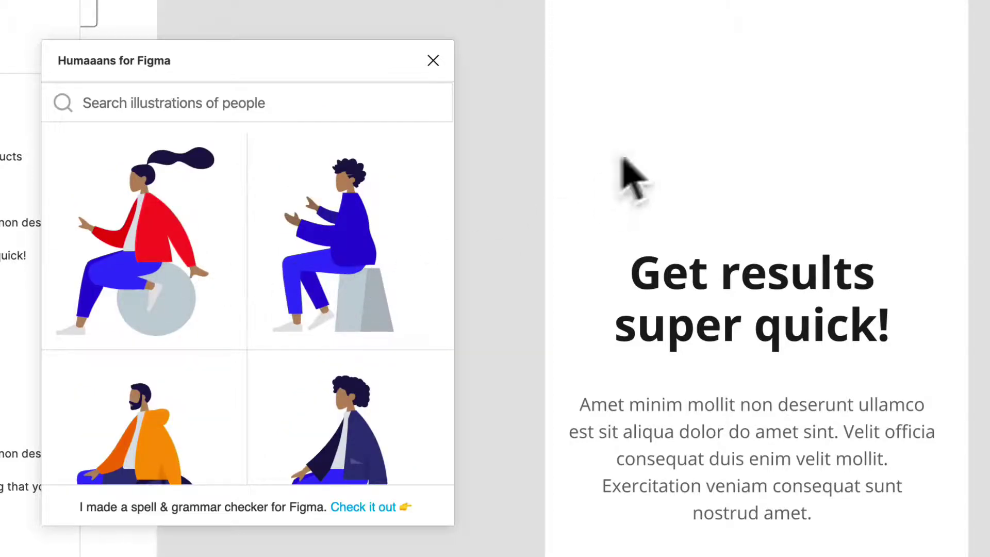
{"action": "left_click", "coordinate": [164, 268]}
{"action": "left_click", "coordinate": [617, 255]}
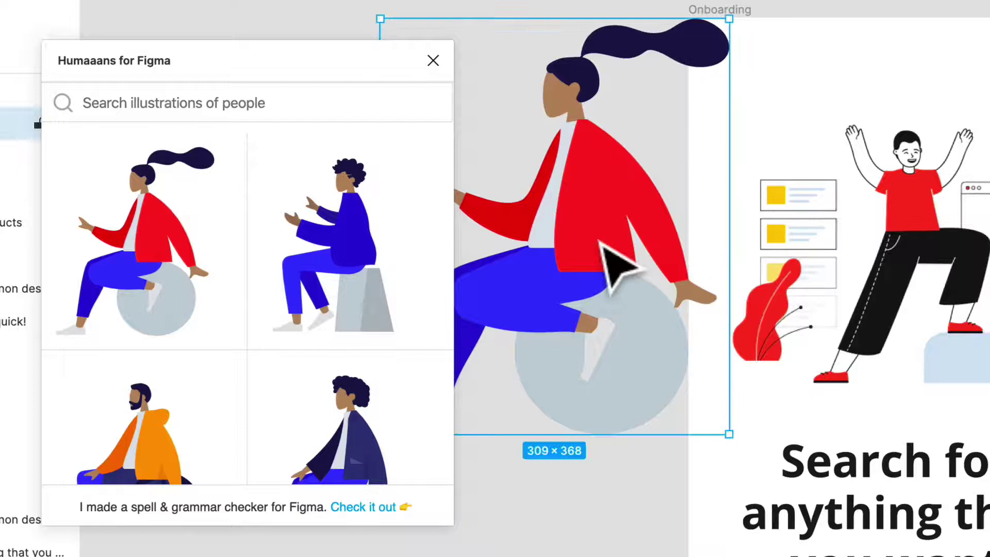
{"action": "key", "text": "super+c"}
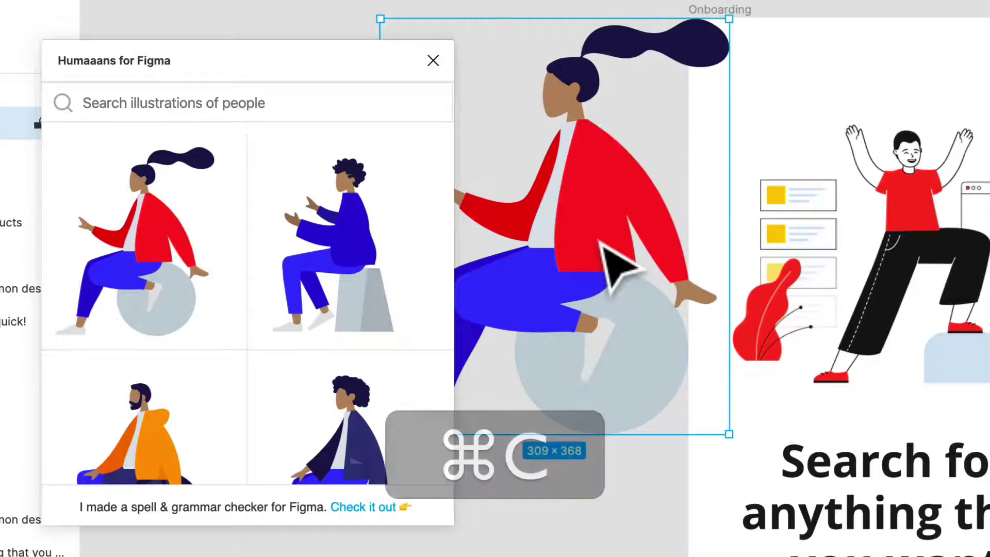
{"action": "key", "text": "BackSpace"}
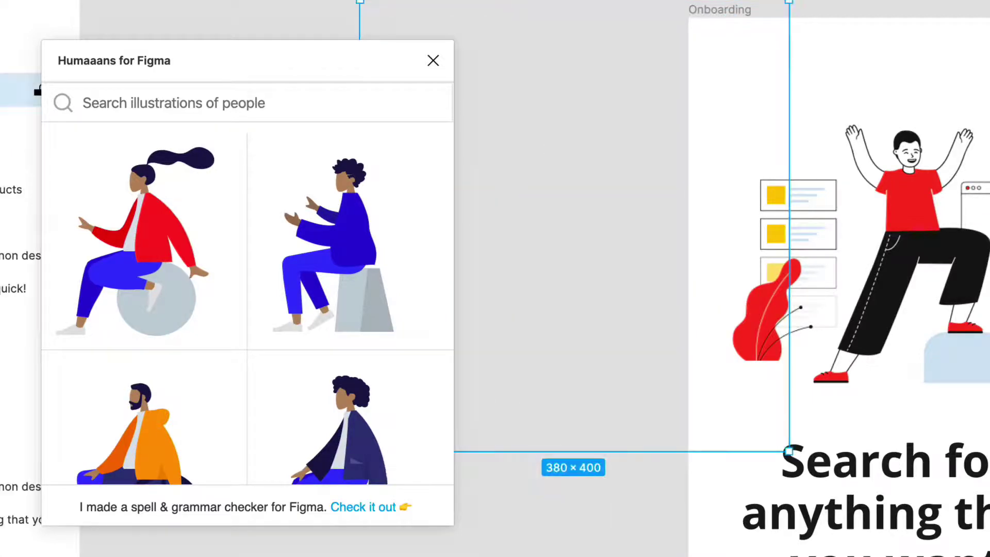
{"action": "key", "text": "BackSpace"}
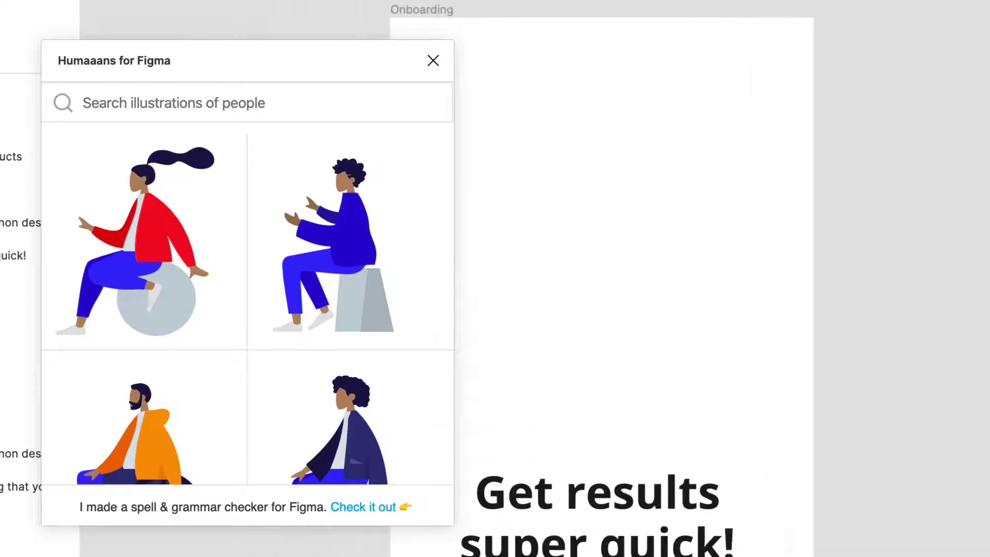
Step: Paste the woman into the Get results frame and scale her to 163×194 above the heading
{"action": "left_click", "coordinate": [626, 147]}
{"action": "key", "text": "super+v"}
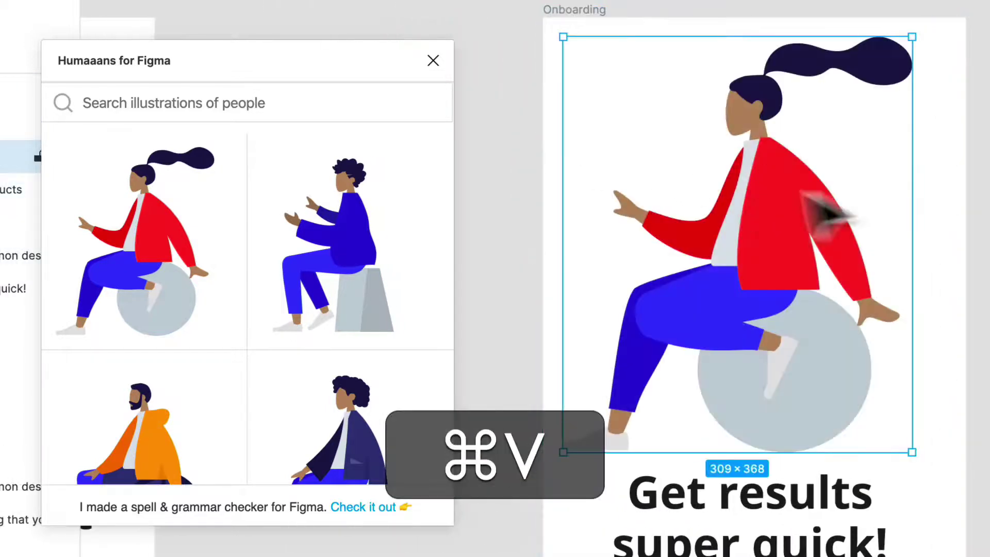
{"action": "key", "text": "alt+shift+super+v"}
{"action": "left_click_drag", "start_coordinate": [897, 53], "coordinate": [833, 184]}
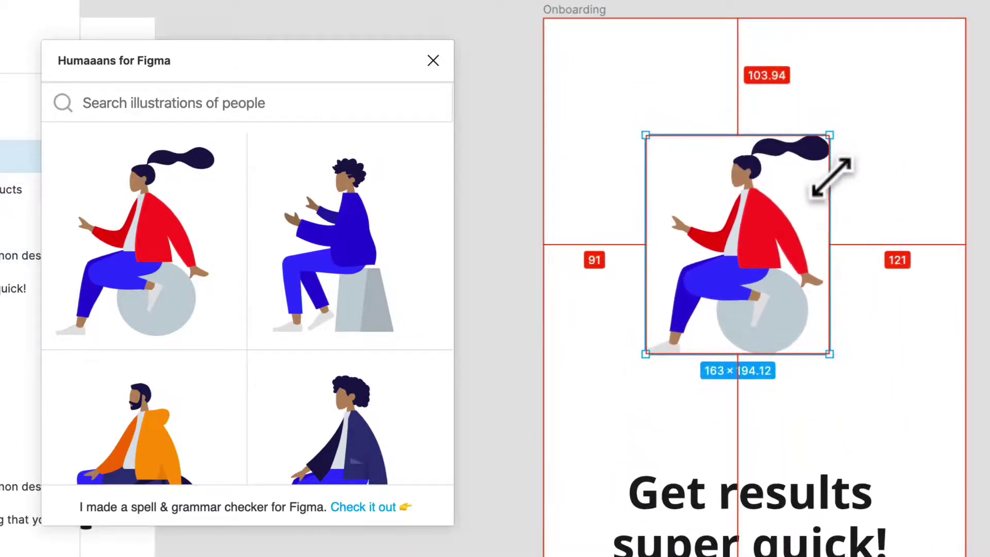
{"action": "left_click_drag", "start_coordinate": [777, 265], "coordinate": [773, 330]}
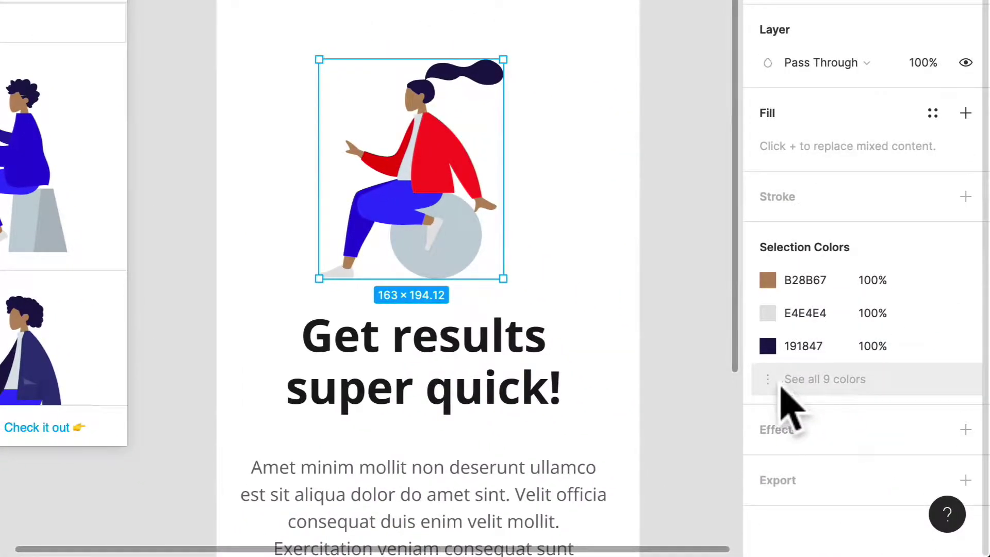
Step: Expand the illustration's colours and shift the dark blue trouser colour to a brownish olive
{"action": "double_click", "coordinate": [781, 388]}
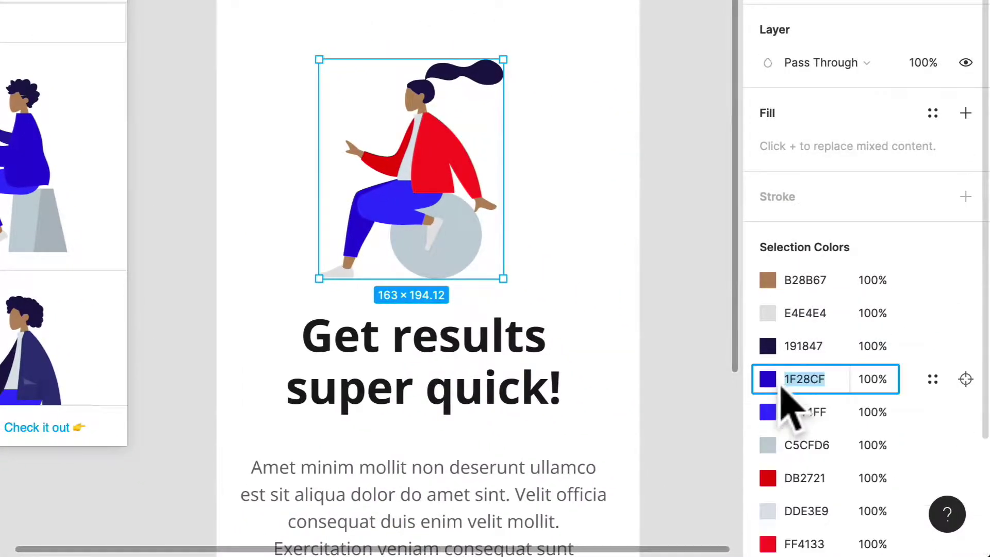
{"action": "left_click", "coordinate": [769, 382]}
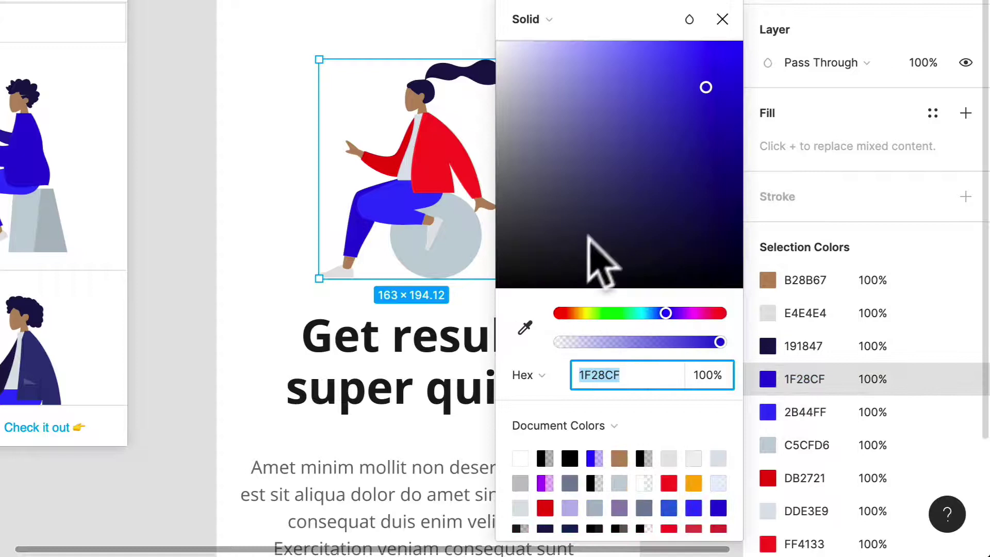
{"action": "left_click", "coordinate": [525, 328]}
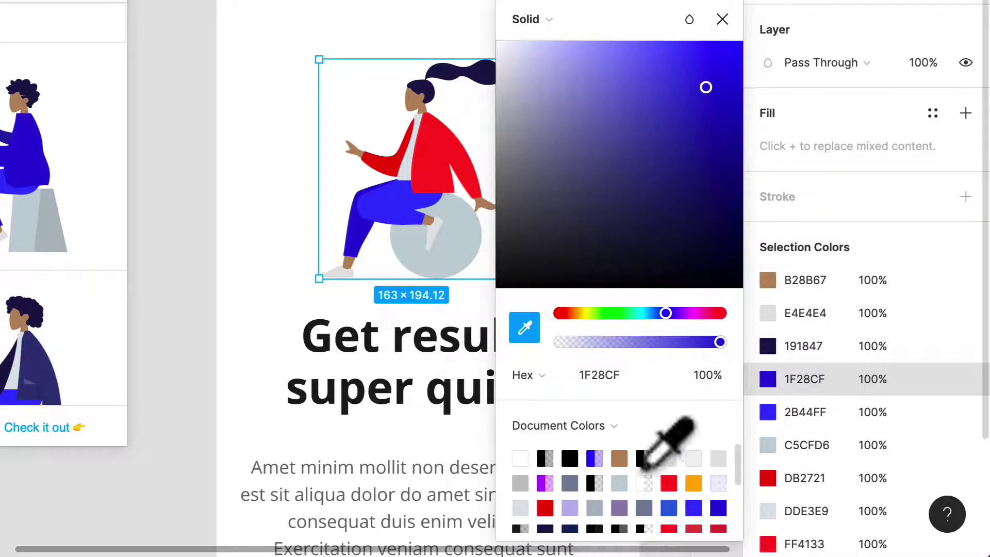
{"action": "left_click", "coordinate": [622, 459]}
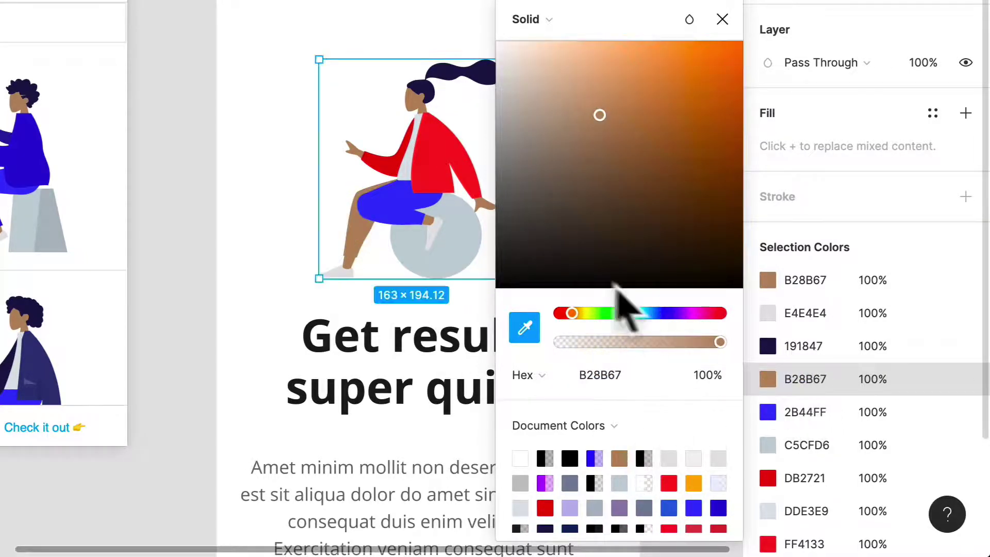
{"action": "left_click", "coordinate": [608, 101]}
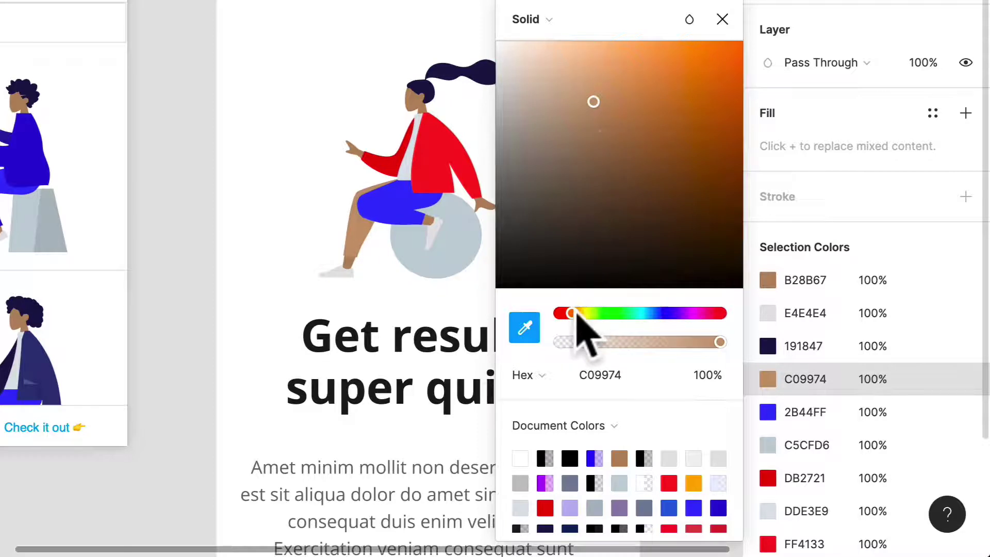
{"action": "left_click_drag", "start_coordinate": [576, 314], "coordinate": [588, 313]}
{"action": "left_click_drag", "start_coordinate": [610, 116], "coordinate": [661, 133]}
{"action": "left_click_drag", "start_coordinate": [580, 313], "coordinate": [576, 315]}
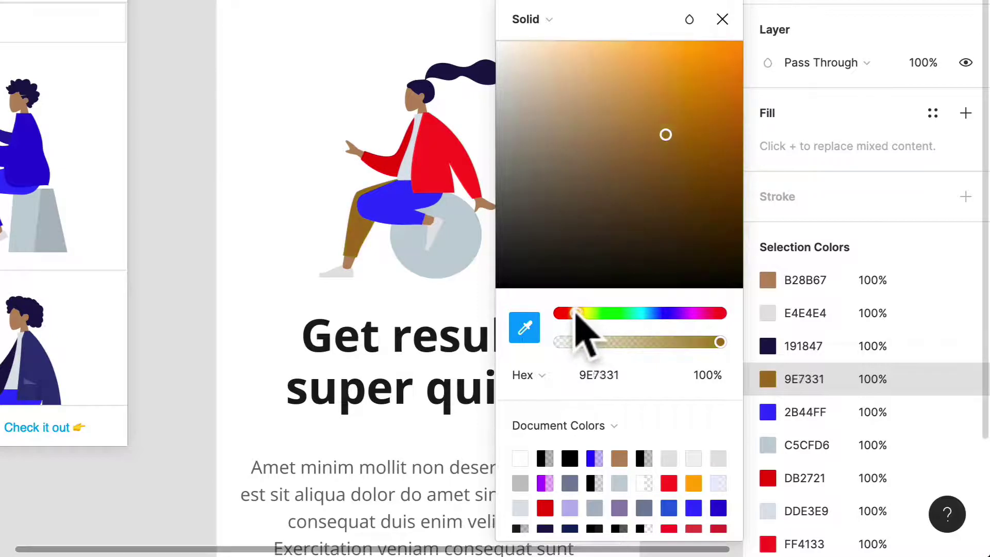
Step: Turn the bright blue parts yellow and make the trousers mustard yellow
{"action": "left_click", "coordinate": [778, 413]}
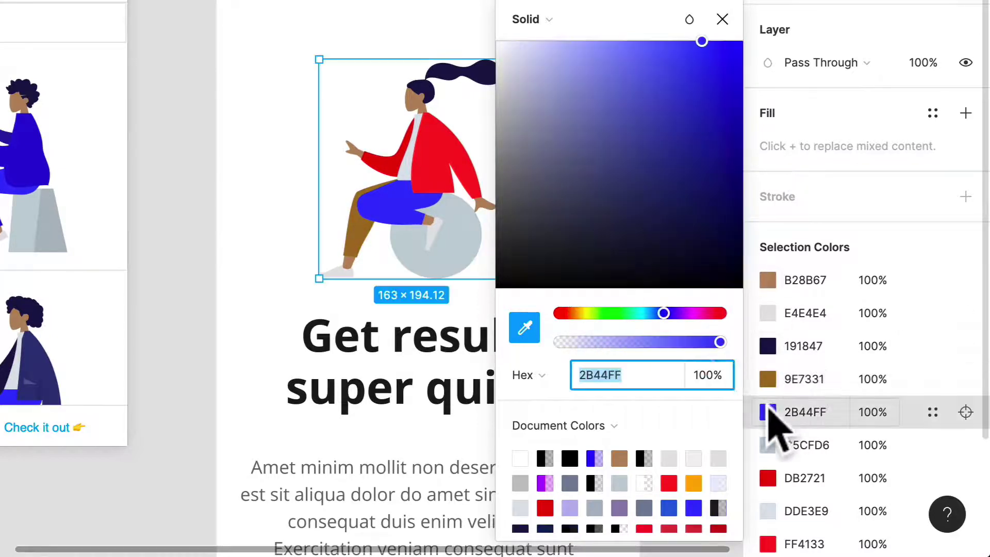
{"action": "left_click_drag", "start_coordinate": [660, 313], "coordinate": [584, 315]}
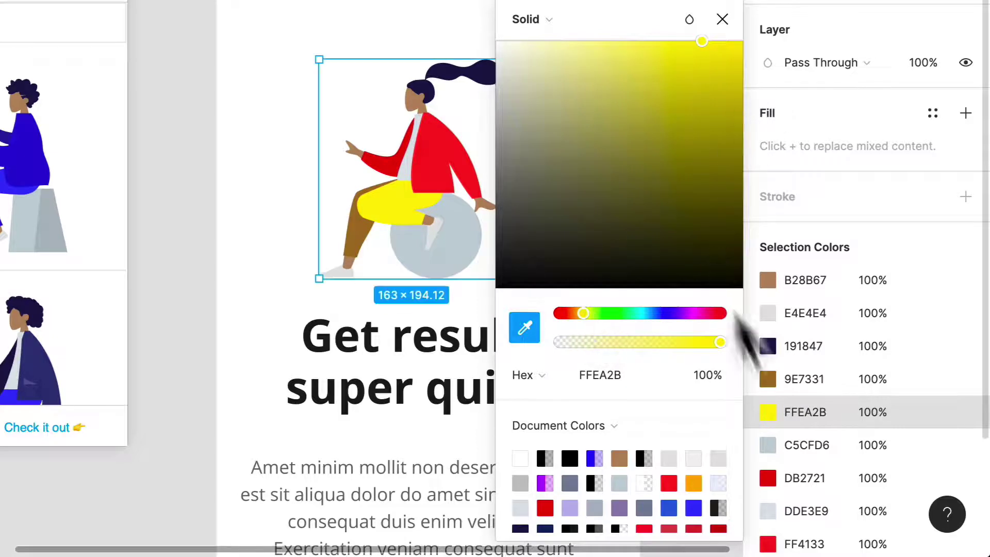
{"action": "left_click", "coordinate": [768, 379]}
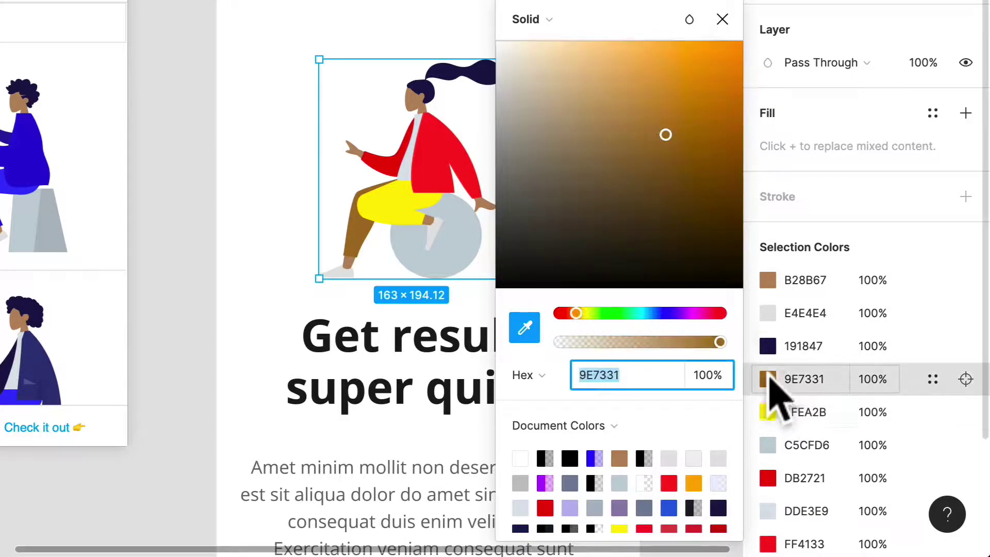
{"action": "left_click_drag", "start_coordinate": [677, 126], "coordinate": [671, 62]}
{"action": "left_click_drag", "start_coordinate": [649, 94], "coordinate": [669, 96]}
{"action": "left_click_drag", "start_coordinate": [578, 317], "coordinate": [587, 324]}
{"action": "mouse_move", "coordinate": [735, 82]}
{"action": "left_mouse_down"}
{"action": "mouse_move", "coordinate": [711, 84]}
{"action": "mouse_move", "coordinate": [718, 74]}
{"action": "left_mouse_up"}
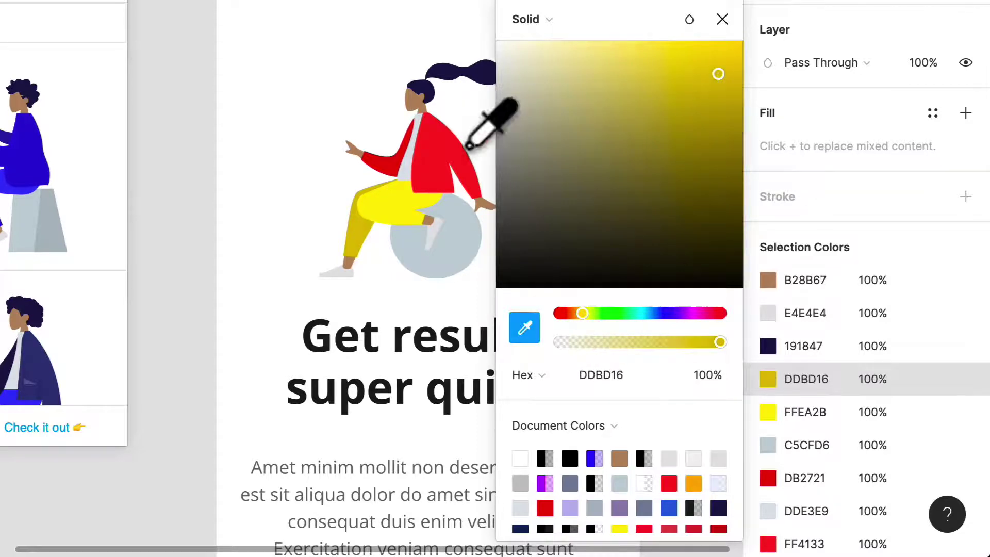
{"action": "key", "text": "Escape"}
{"action": "left_click", "coordinate": [438, 151]}
Step: Recolour the red jacket to teal 52C2A7
{"action": "left_click", "coordinate": [438, 151]}
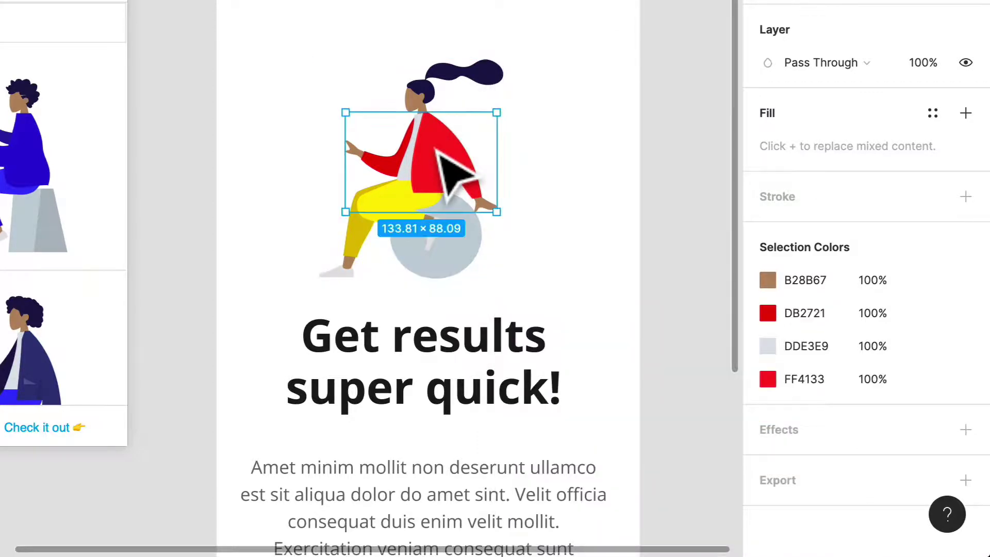
{"action": "left_click", "coordinate": [773, 384]}
{"action": "mouse_move", "coordinate": [612, 312]}
{"action": "left_mouse_down"}
{"action": "mouse_move", "coordinate": [592, 314]}
{"action": "mouse_move", "coordinate": [620, 313]}
{"action": "left_mouse_up"}
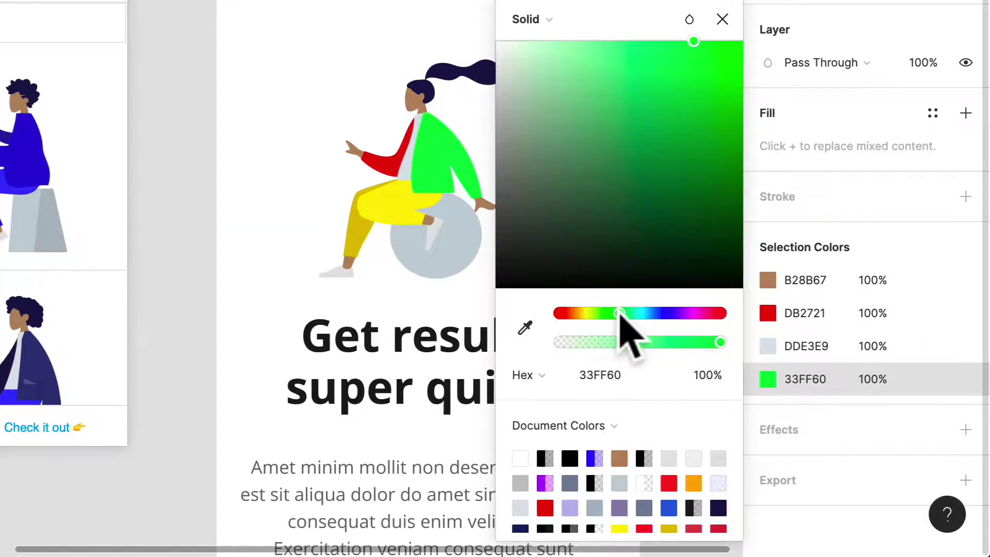
{"action": "left_click", "coordinate": [628, 313]}
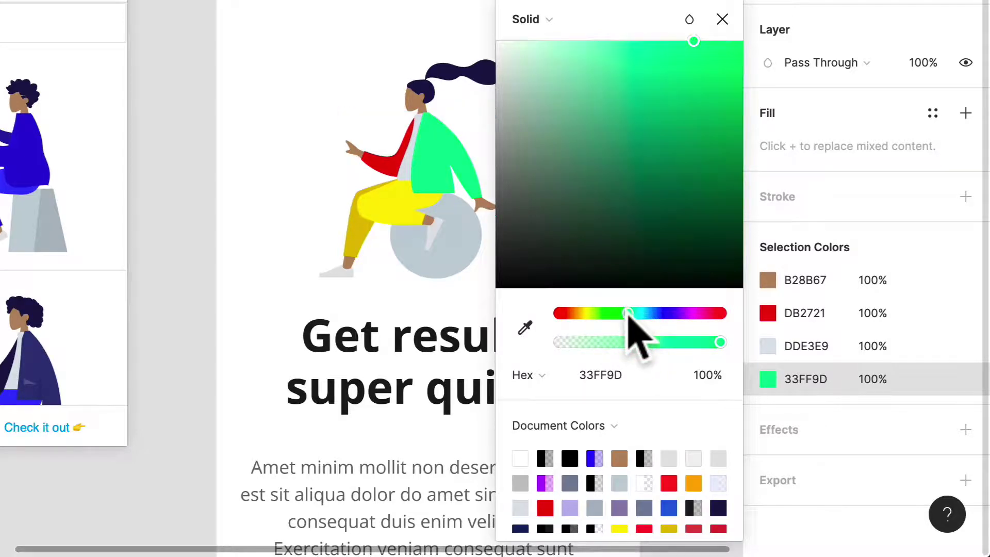
{"action": "left_click_drag", "start_coordinate": [703, 111], "coordinate": [638, 100]}
{"action": "left_click", "coordinate": [613, 376]}
{"action": "key", "text": "ctrl+c"}
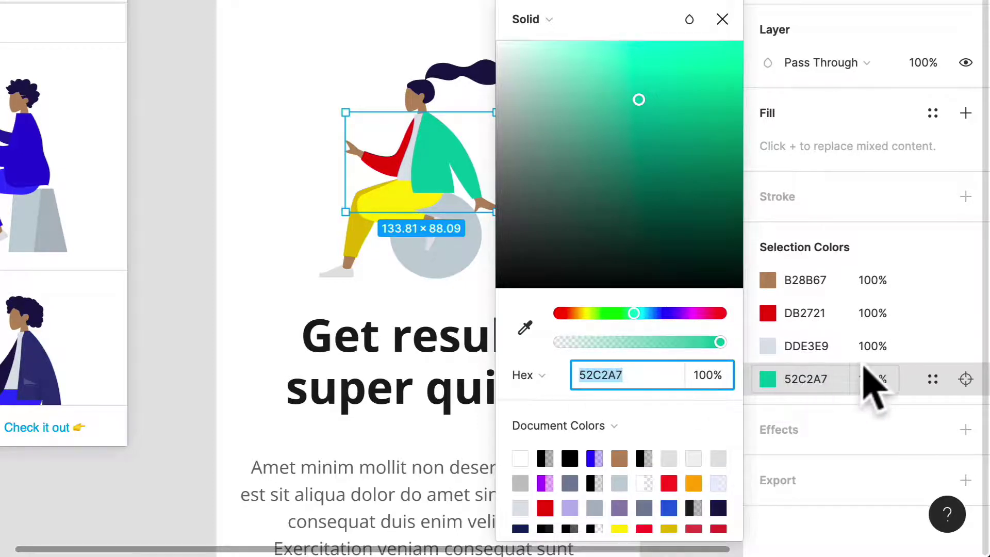
{"action": "left_click", "coordinate": [932, 346]}
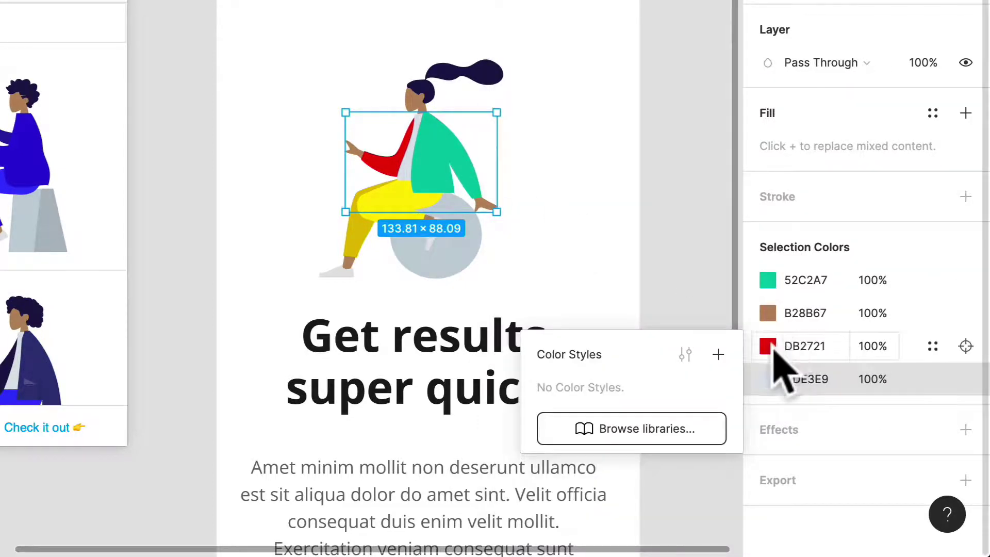
Step: Apply the teal value to the red sleeve as well, slightly darker
{"action": "left_click", "coordinate": [768, 347]}
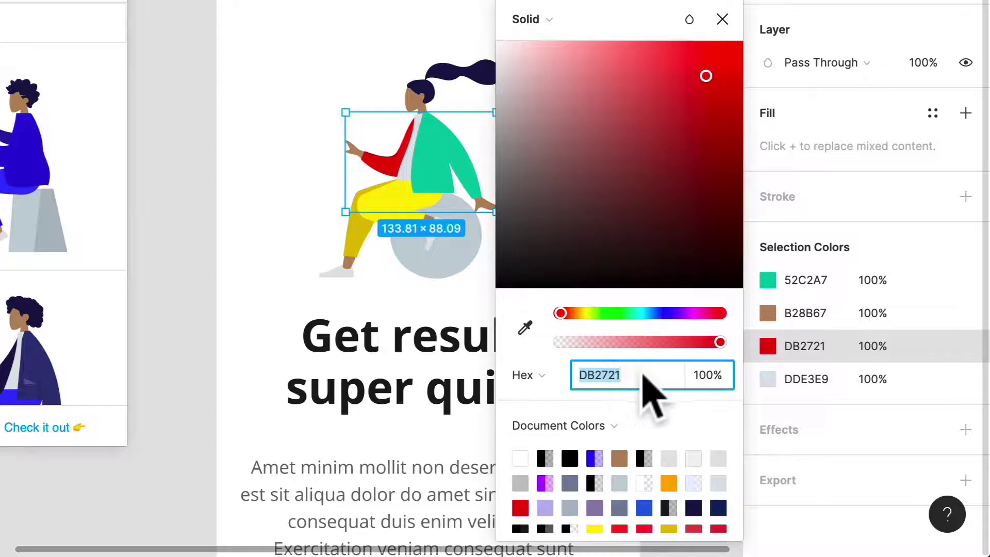
{"action": "key", "text": "ctrl+v"}
{"action": "key", "text": "Return"}
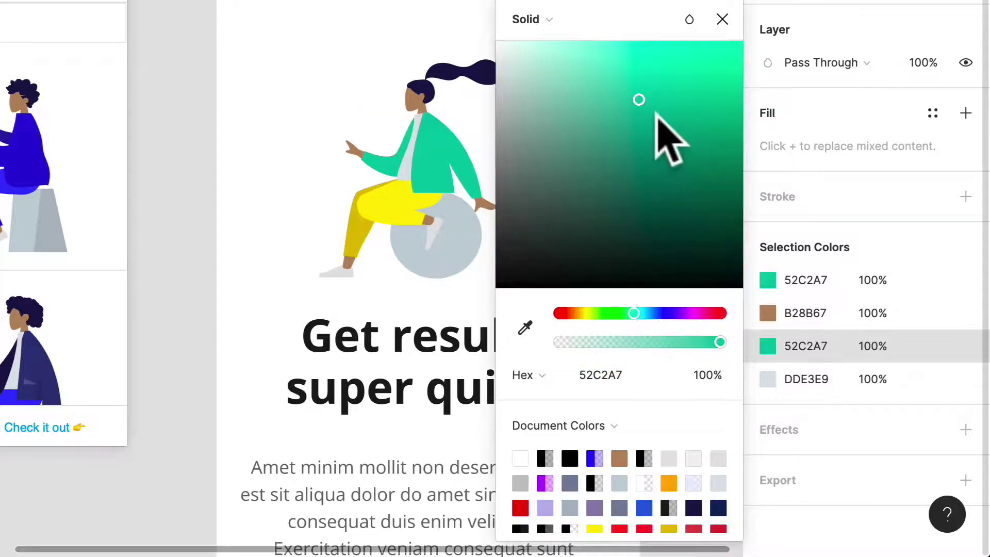
{"action": "left_click", "coordinate": [661, 129]}
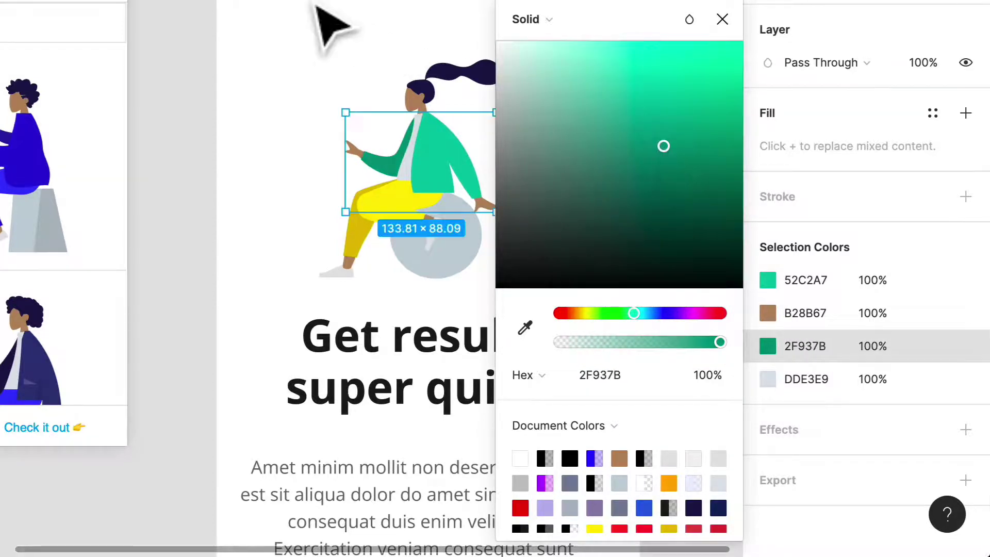
{"action": "left_click", "coordinate": [330, 22]}
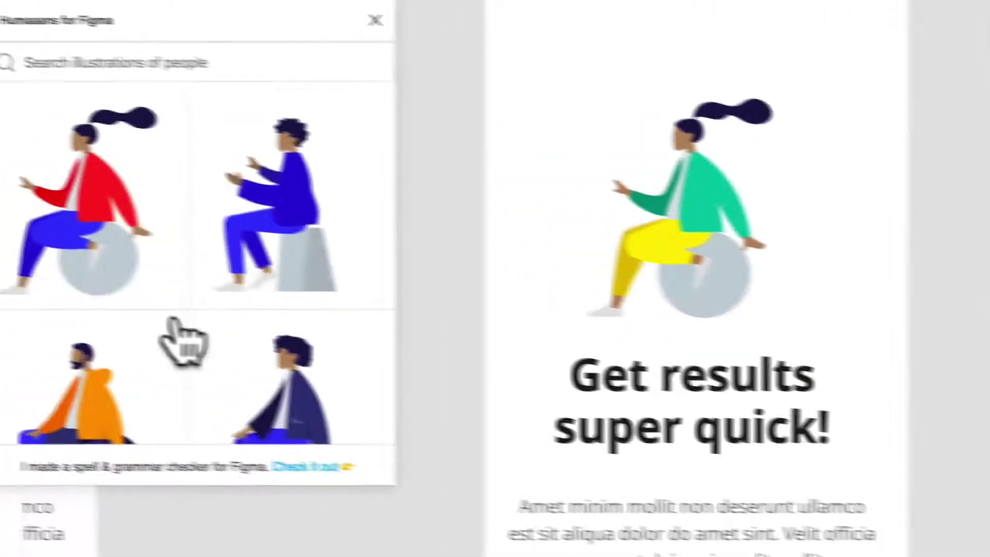
Step: Insert the Humaaans leaf illustration and cut it from the canvas
{"action": "scroll", "coordinate": [88, 355], "scroll_direction": "down", "scroll_amount": 6}
{"action": "scroll", "coordinate": [203, 363], "scroll_direction": "down", "scroll_amount": 10}
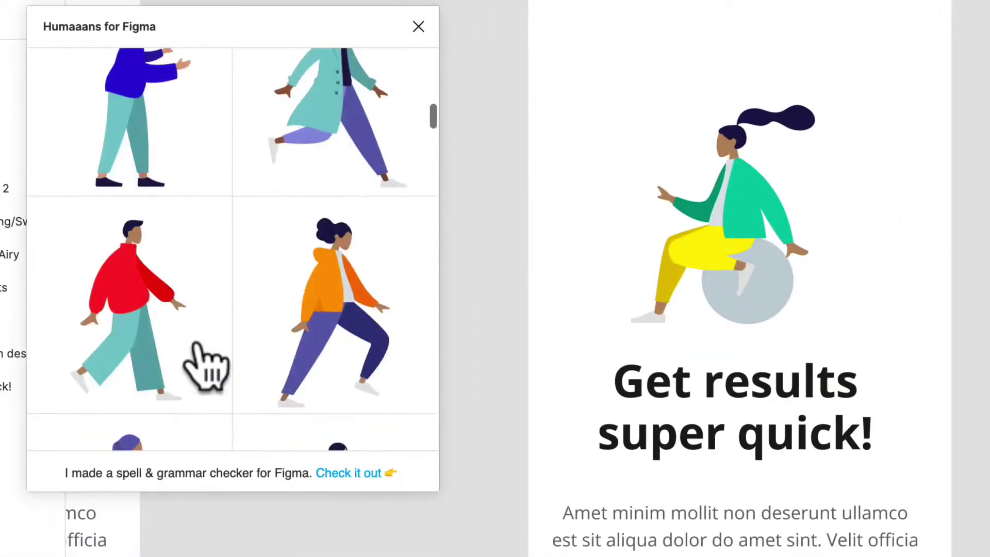
{"action": "scroll", "coordinate": [211, 361], "scroll_direction": "down", "scroll_amount": 2}
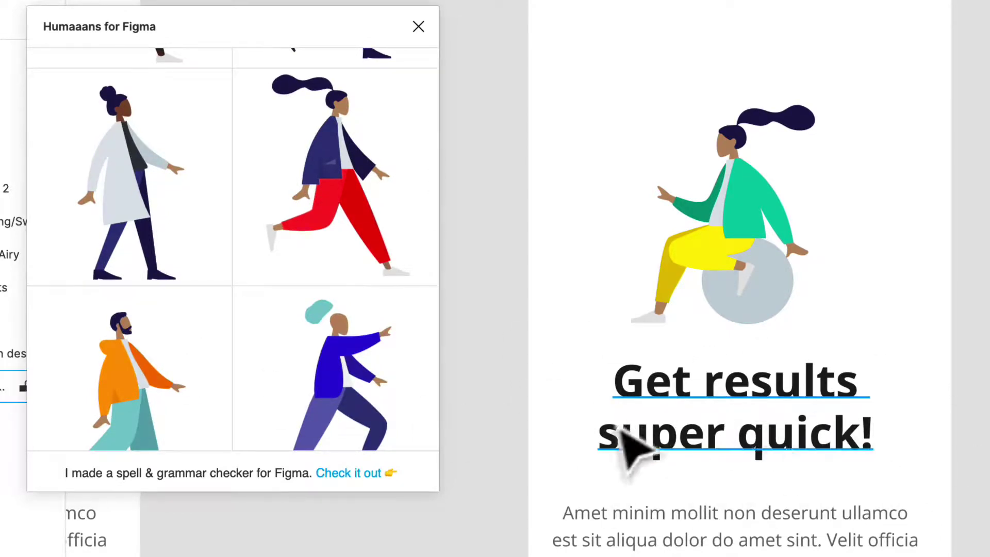
{"action": "scroll", "coordinate": [222, 226], "scroll_direction": "down", "scroll_amount": 5}
{"action": "scroll", "coordinate": [320, 247], "scroll_direction": "down", "scroll_amount": 9}
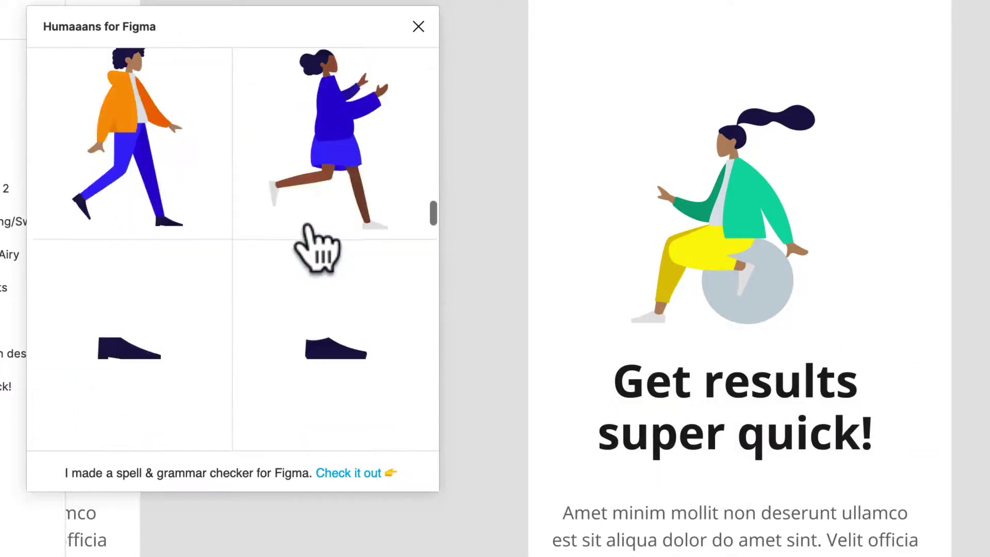
{"action": "scroll", "coordinate": [314, 245], "scroll_direction": "down", "scroll_amount": 12}
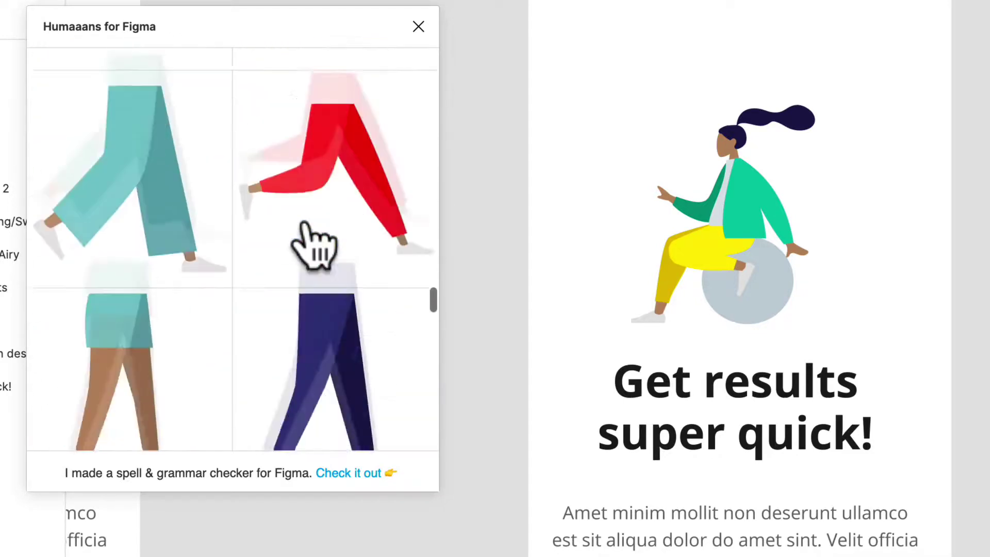
{"action": "scroll", "coordinate": [312, 248], "scroll_direction": "down", "scroll_amount": 10}
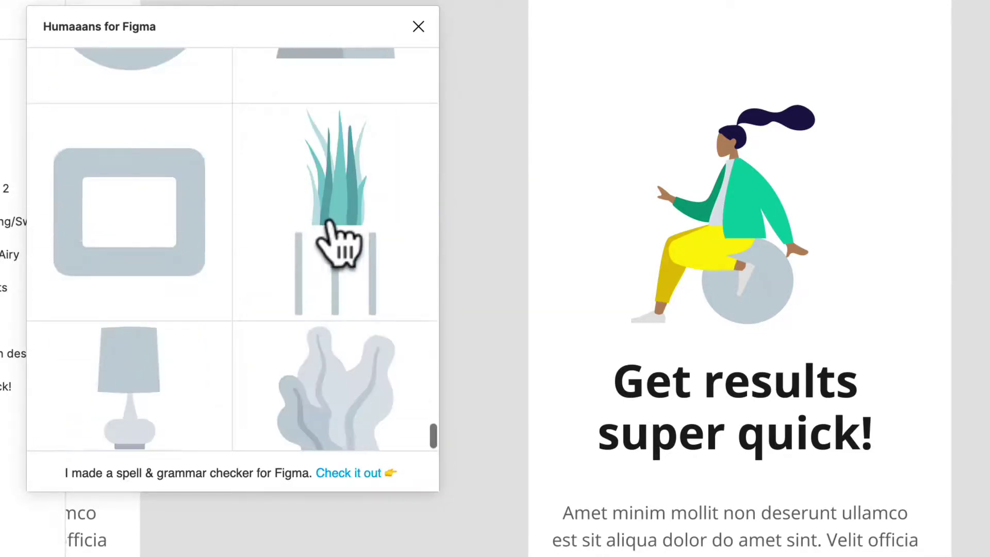
{"action": "scroll", "coordinate": [338, 243], "scroll_direction": "down", "scroll_amount": 10}
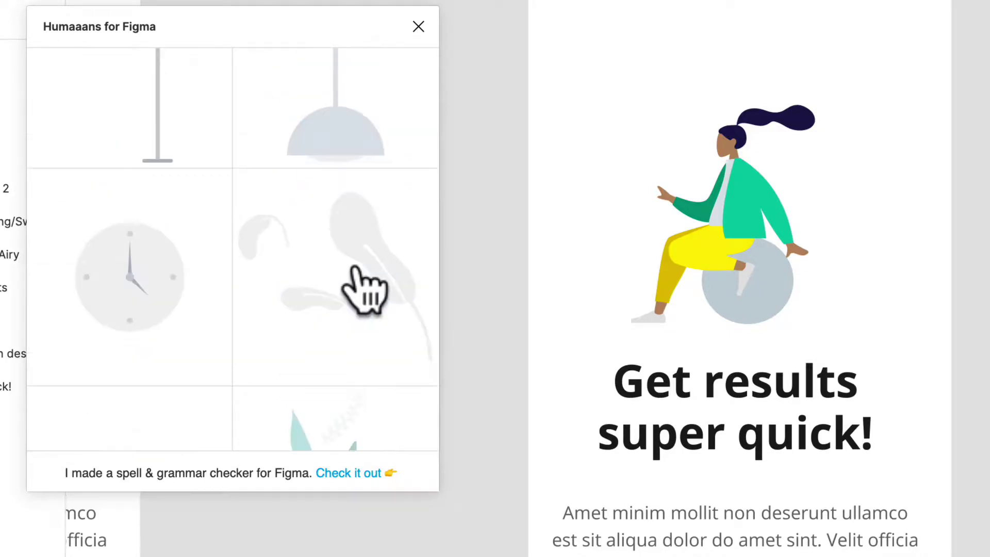
{"action": "left_click", "coordinate": [363, 292]}
{"action": "key", "text": "Delete"}
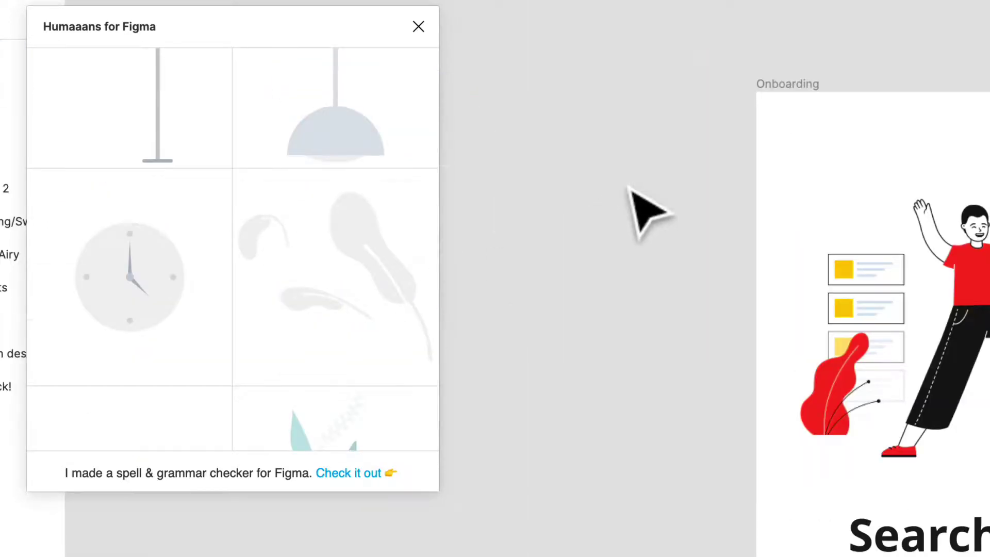
Step: Paste the leaf into the Get results frame and shrink it to about 126×110
{"action": "scroll", "coordinate": [626, 207], "scroll_direction": "right", "scroll_amount": 10}
{"action": "scroll", "coordinate": [609, 190], "scroll_direction": "left", "scroll_amount": 5}
{"action": "left_click", "coordinate": [561, 49]}
{"action": "key", "text": "super+v"}
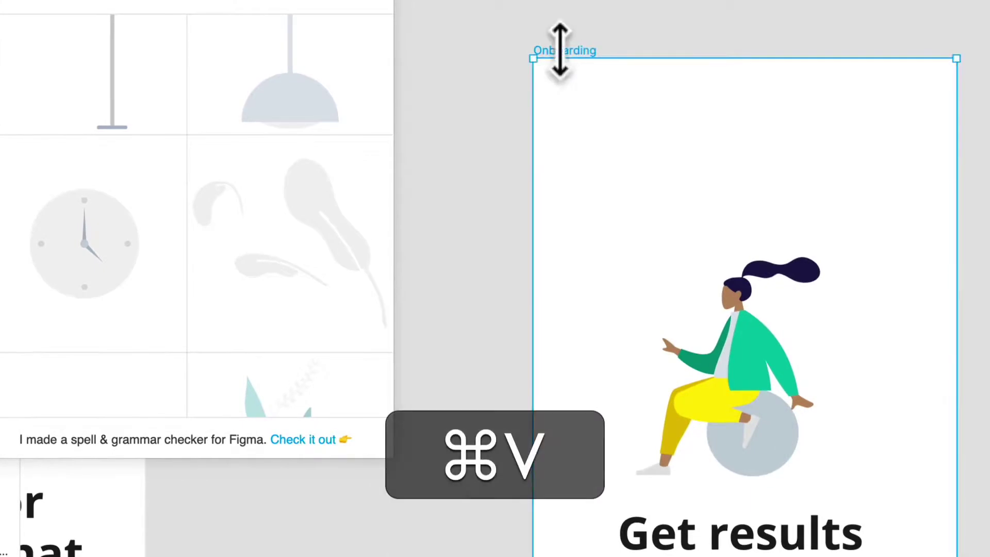
{"action": "key", "text": "alt+shift+super+v"}
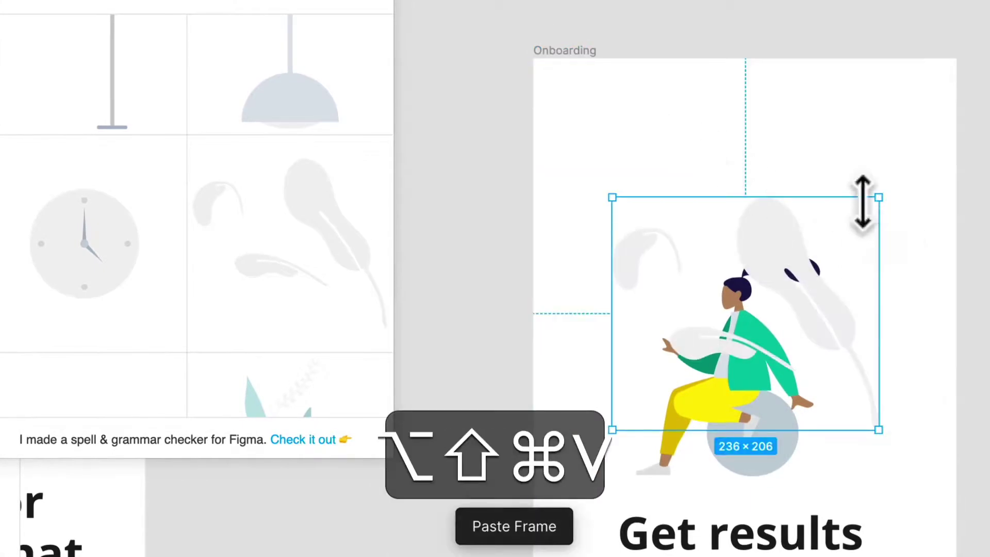
{"action": "left_click_drag", "start_coordinate": [863, 201], "coordinate": [812, 253]}
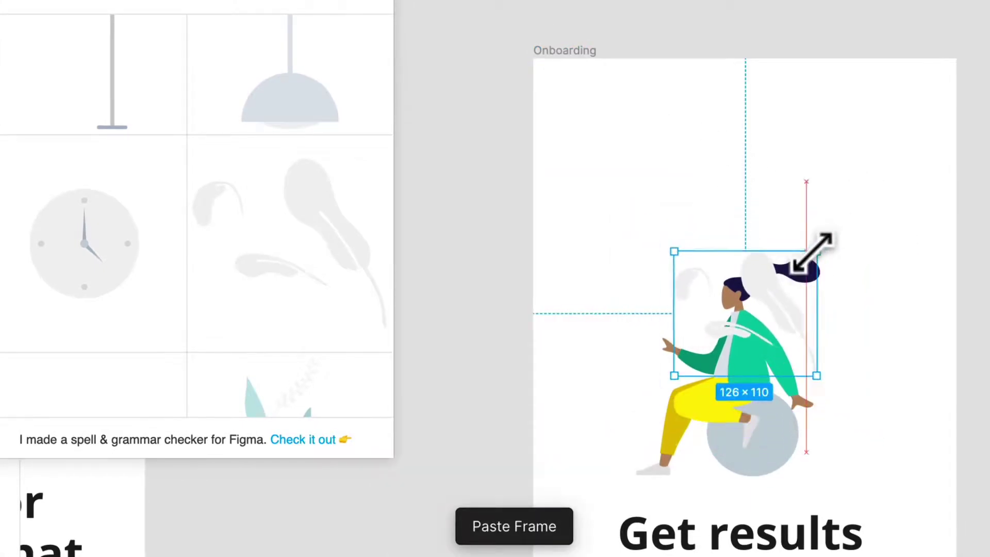
Step: Send the leaf behind the seated woman, move it left, and insert the Humaaans clock
{"action": "right_click", "coordinate": [780, 326]}
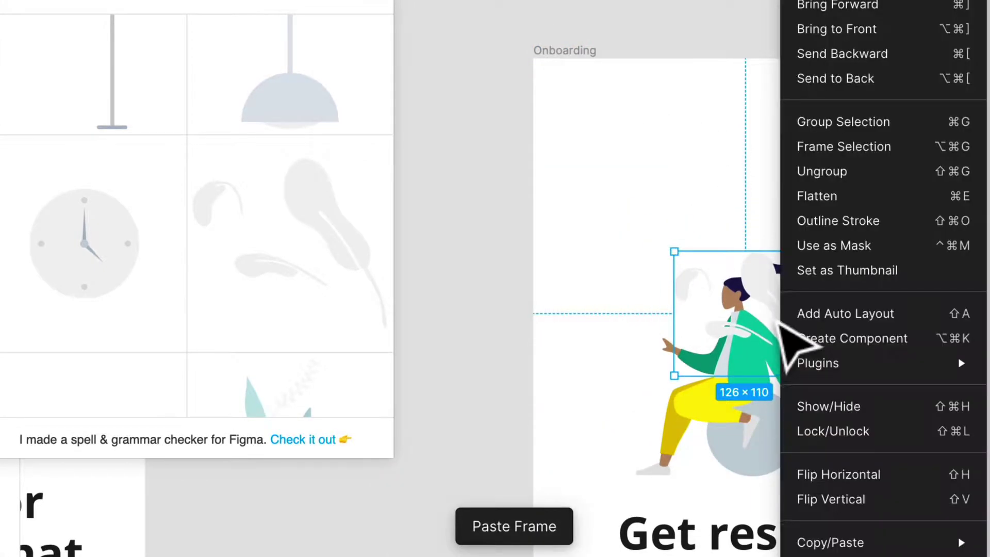
{"action": "left_click", "coordinate": [875, 82]}
{"action": "scroll", "coordinate": [739, 272], "scroll_direction": "down", "scroll_amount": 1}
{"action": "left_click_drag", "start_coordinate": [703, 298], "coordinate": [577, 322]}
{"action": "left_click", "coordinate": [614, 99]}
{"action": "left_click", "coordinate": [588, 42]}
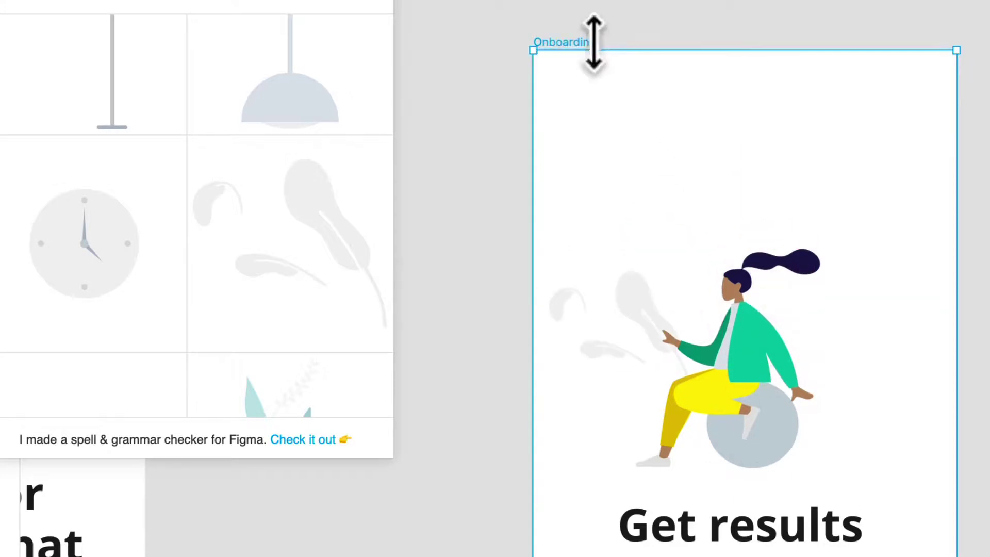
{"action": "left_click", "coordinate": [59, 240]}
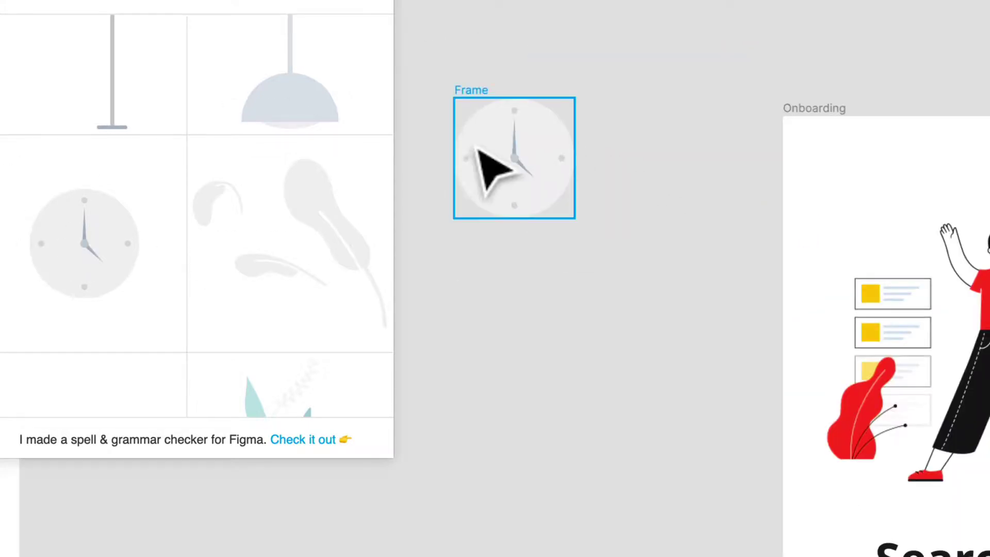
Step: Move the clock into the Get results frame, above and left of the woman
{"action": "key", "text": "Delete"}
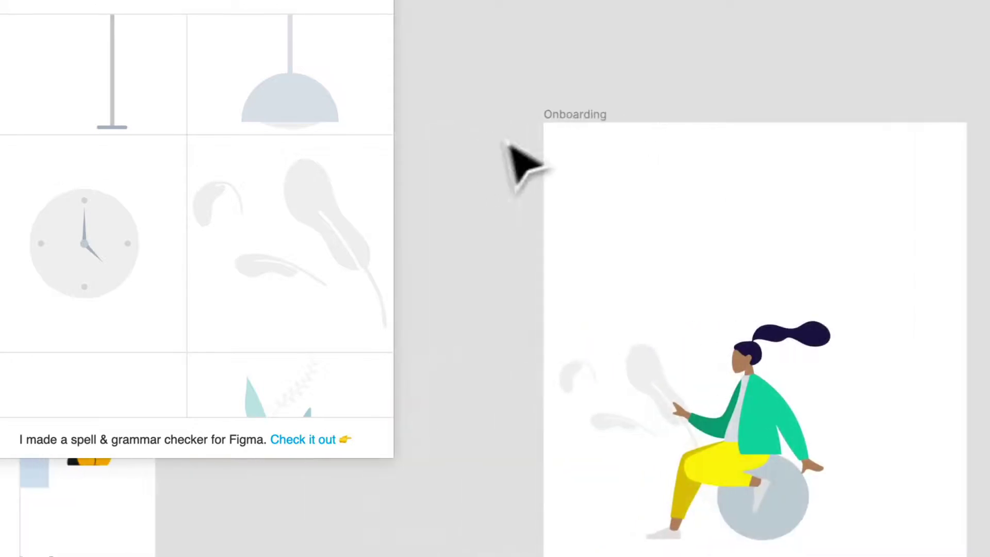
{"action": "left_click", "coordinate": [571, 115]}
{"action": "key", "text": "ctrl+v"}
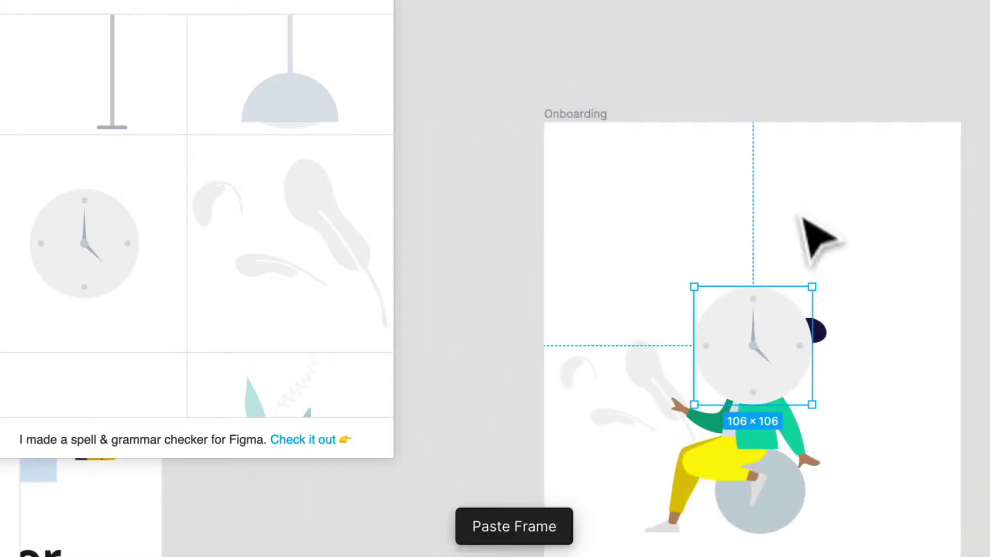
{"action": "left_click_drag", "start_coordinate": [791, 353], "coordinate": [714, 250]}
Step: Add the teal potted plant to the frame, scaled to about 135×281, right of the woman
{"action": "scroll", "coordinate": [181, 278], "scroll_direction": "down", "scroll_amount": 3}
{"action": "scroll", "coordinate": [178, 273], "scroll_direction": "down", "scroll_amount": 6}
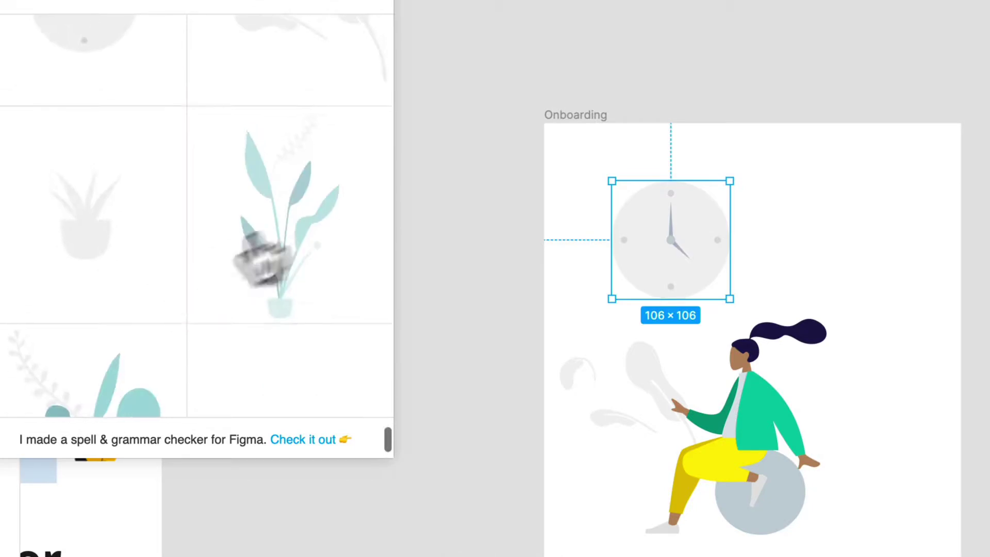
{"action": "left_click", "coordinate": [290, 140]}
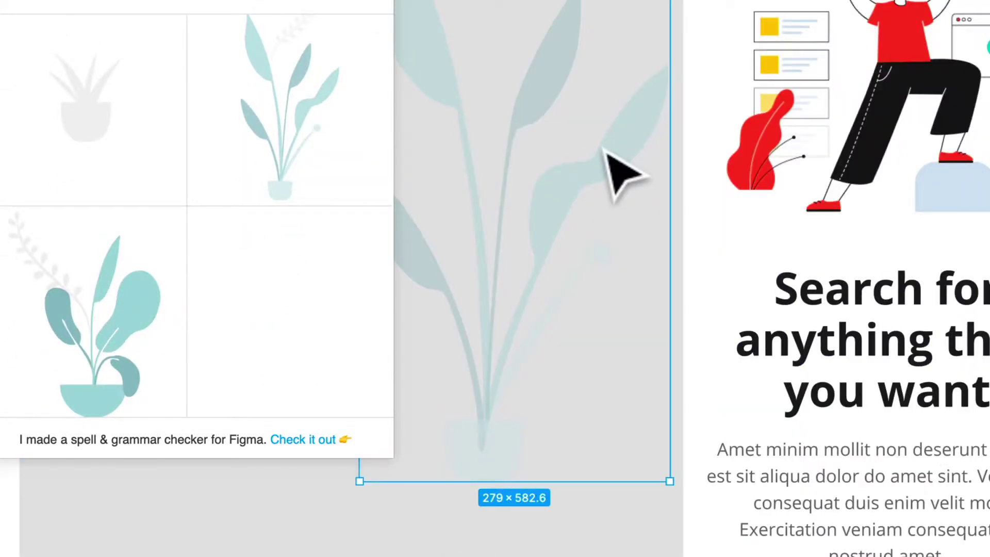
{"action": "scroll", "coordinate": [619, 172], "scroll_direction": "right", "scroll_amount": 10}
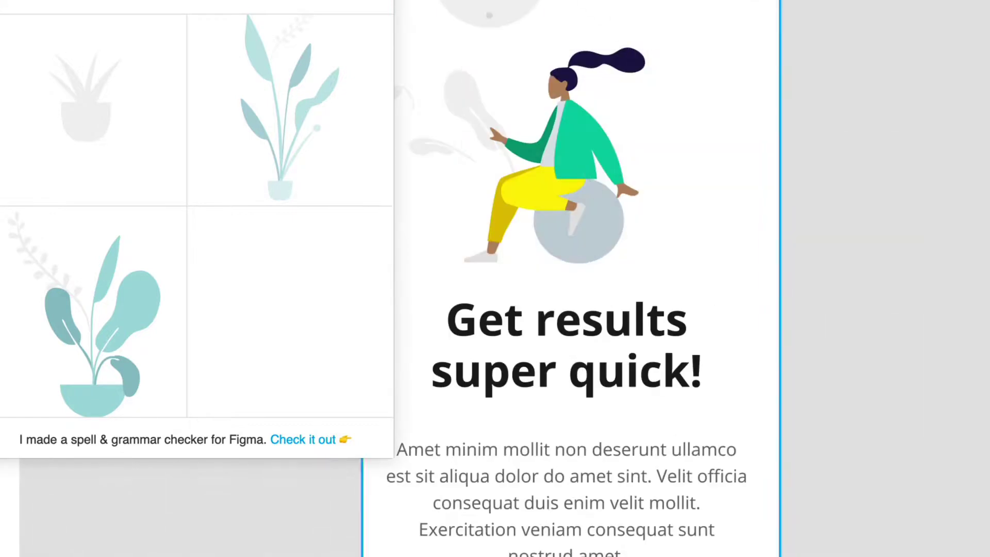
{"action": "key", "text": "ctrl+v"}
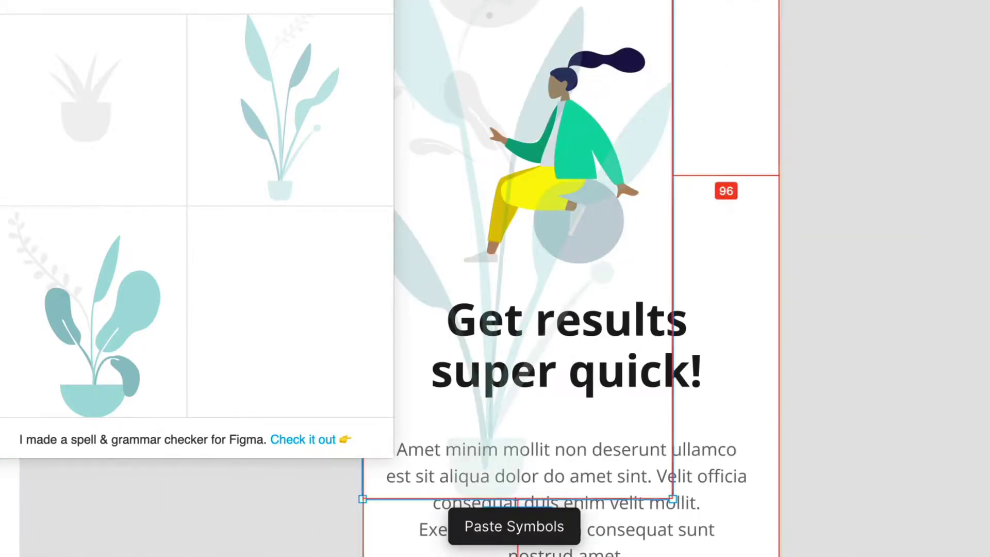
{"action": "left_click_drag", "start_coordinate": [629, 4], "coordinate": [573, 24]}
{"action": "left_click_drag", "start_coordinate": [480, 147], "coordinate": [656, 44]}
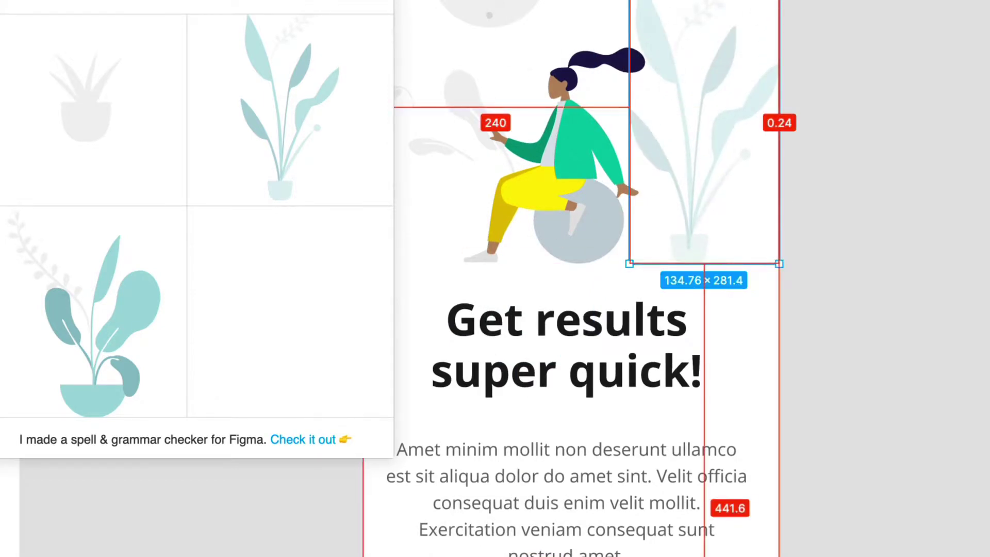
{"action": "left_click_drag", "start_coordinate": [777, 1], "coordinate": [736, 18]}
{"action": "left_click_drag", "start_coordinate": [699, 108], "coordinate": [700, 173]}
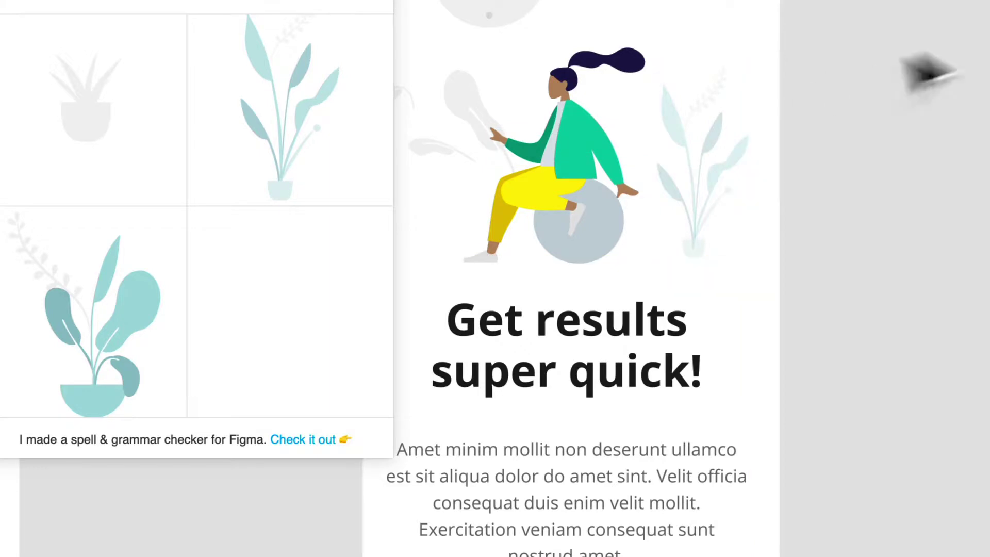
{"action": "scroll", "coordinate": [940, 2], "scroll_direction": "left", "scroll_amount": 4}
{"action": "scroll", "coordinate": [939, 2], "scroll_direction": "down", "scroll_amount": 2}
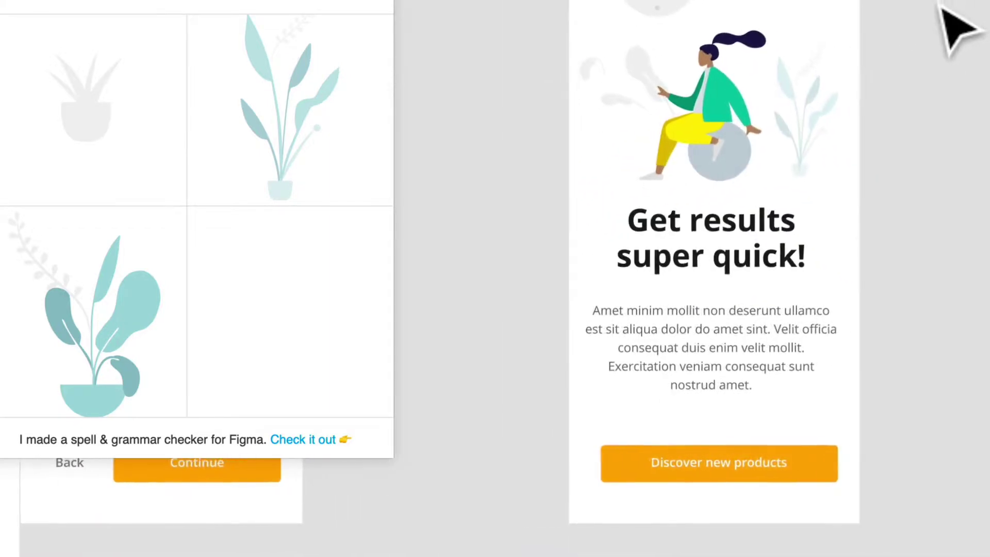
Step: Give the front trouser leg the button's orange, FBAD37
{"action": "left_click", "coordinate": [742, 152]}
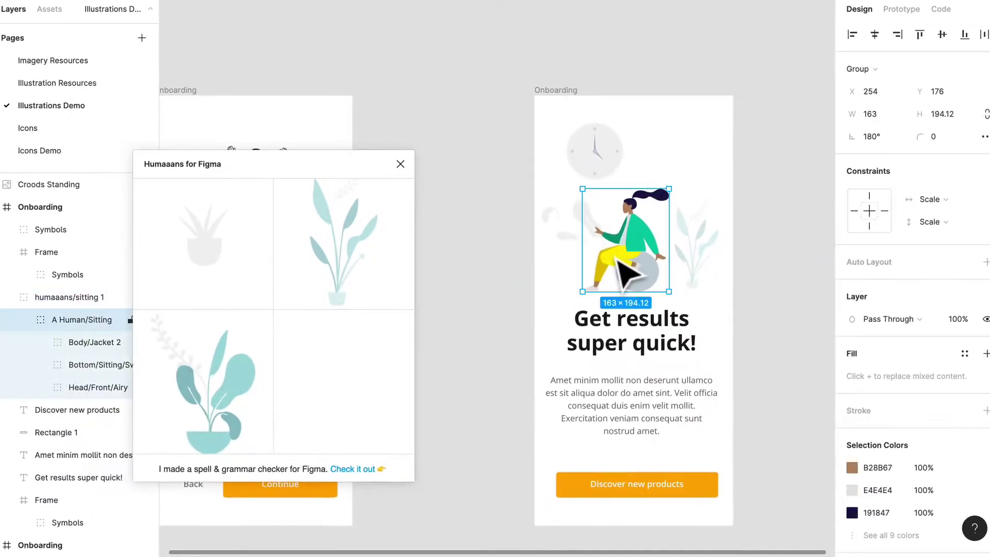
{"action": "left_click", "coordinate": [619, 261], "text": "ctrl"}
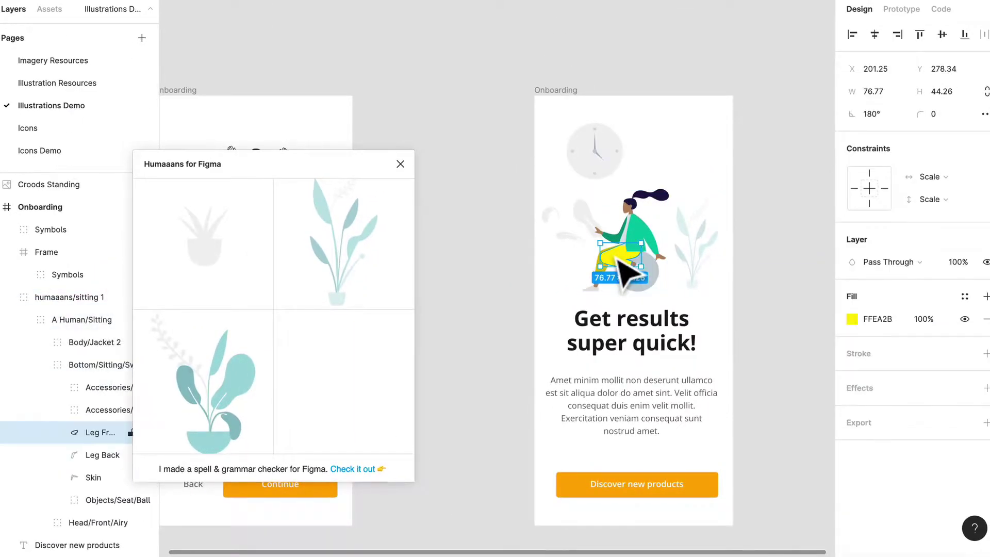
{"action": "left_click", "coordinate": [851, 318]}
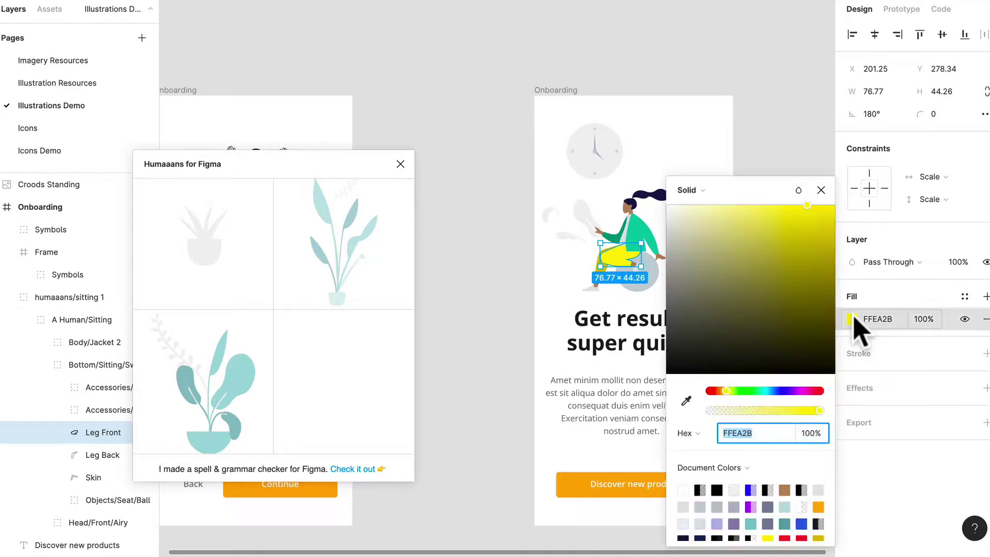
{"action": "left_click", "coordinate": [686, 401]}
{"action": "left_click", "coordinate": [588, 482]}
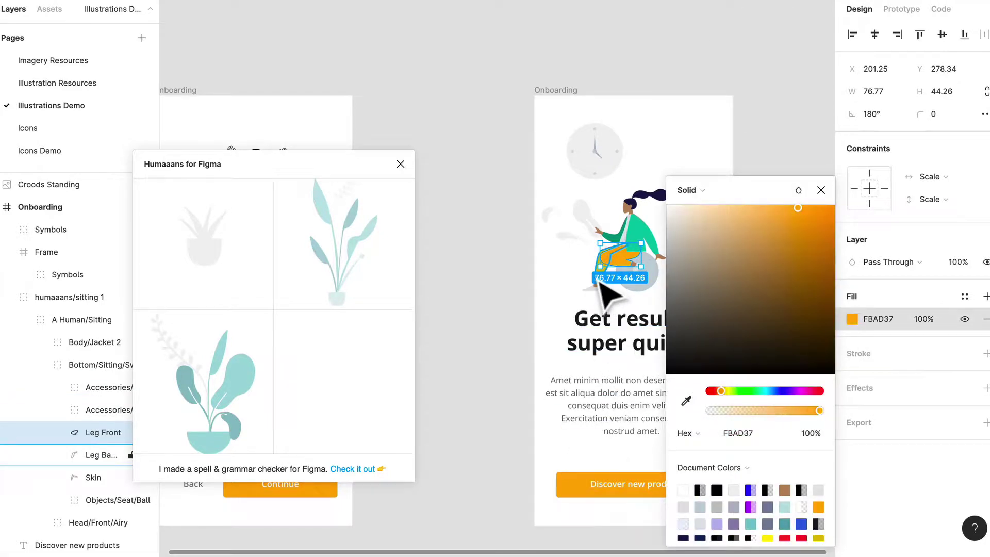
Step: Colour the back leg with the button orange, darkened to DD9427
{"action": "left_click", "coordinate": [600, 281], "text": "ctrl"}
{"action": "left_click", "coordinate": [852, 320]}
{"action": "left_click", "coordinate": [686, 401]}
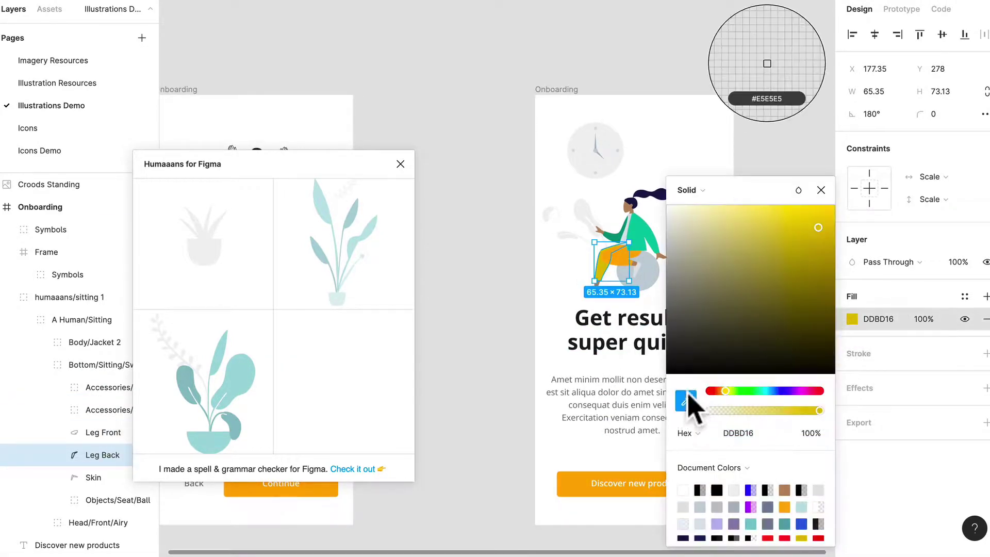
{"action": "left_click", "coordinate": [573, 485]}
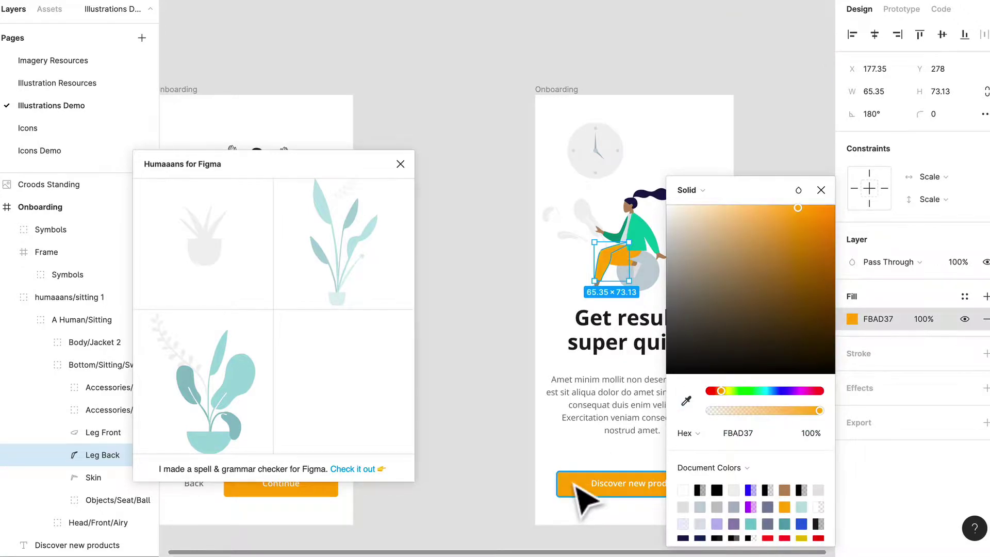
{"action": "left_click_drag", "start_coordinate": [801, 214], "coordinate": [802, 216]}
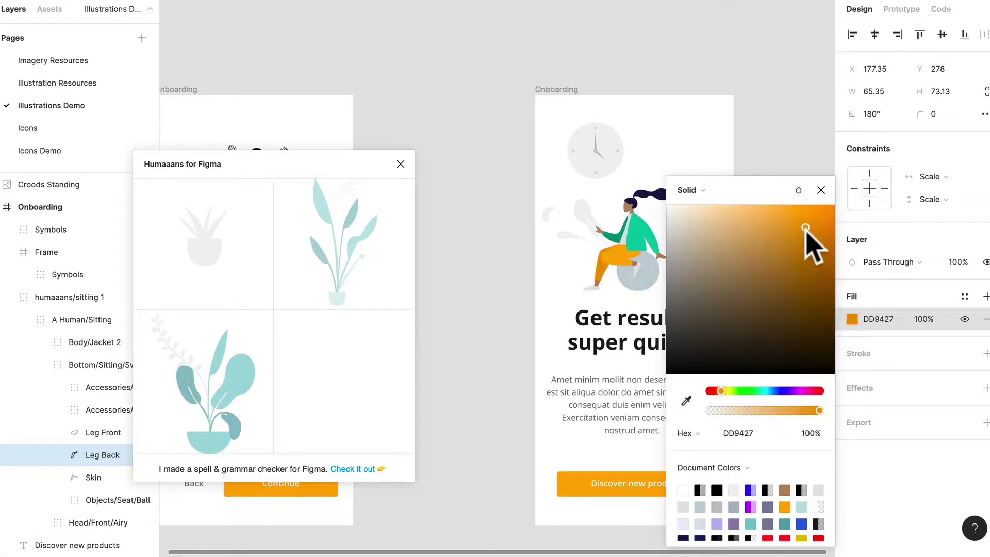
{"action": "left_click", "coordinate": [780, 197]}
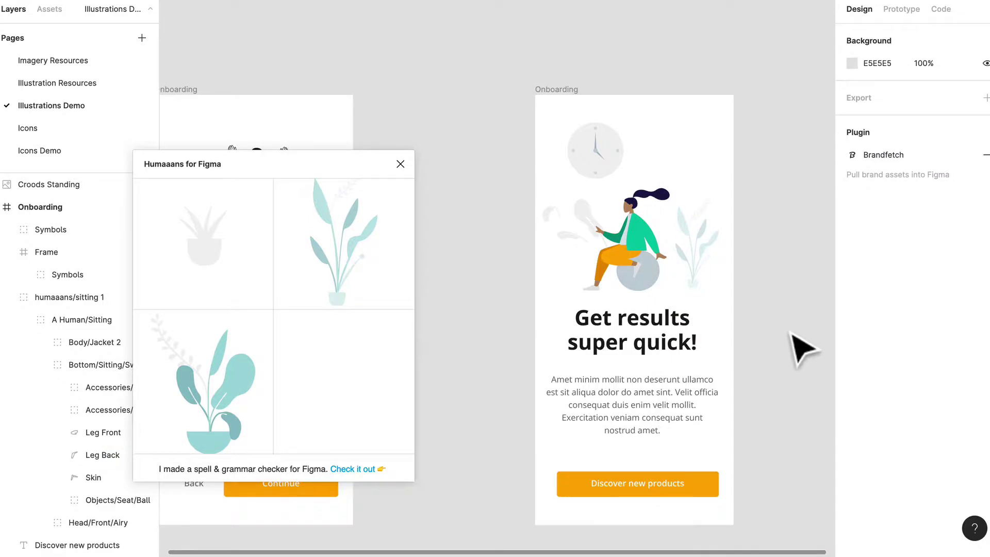
Step: Close the Humaaans illustration plugin panel
{"action": "scroll", "coordinate": [792, 334], "scroll_direction": "left", "scroll_amount": 2}
{"action": "scroll", "coordinate": [706, 276], "scroll_direction": "left", "scroll_amount": 9}
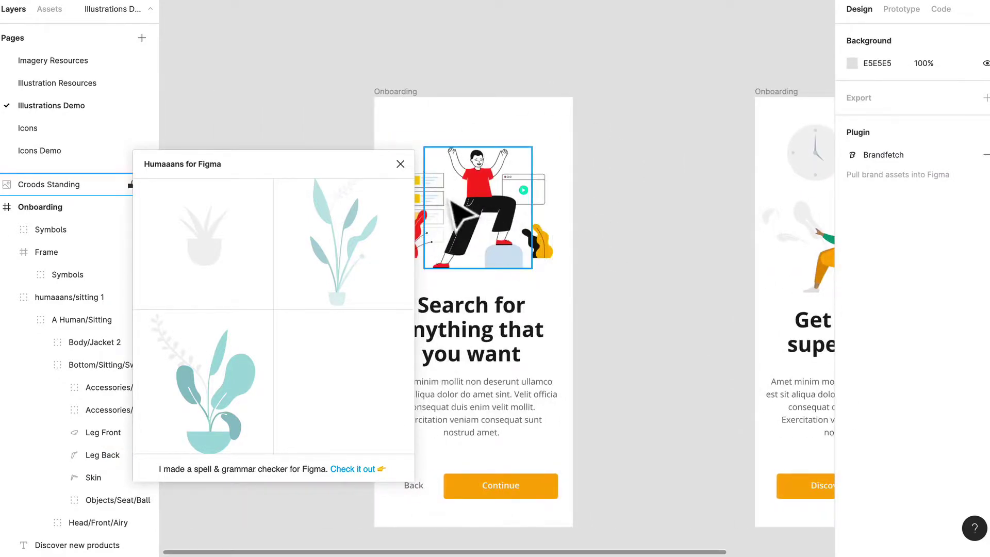
{"action": "scroll", "coordinate": [516, 191], "scroll_direction": "left", "scroll_amount": 3}
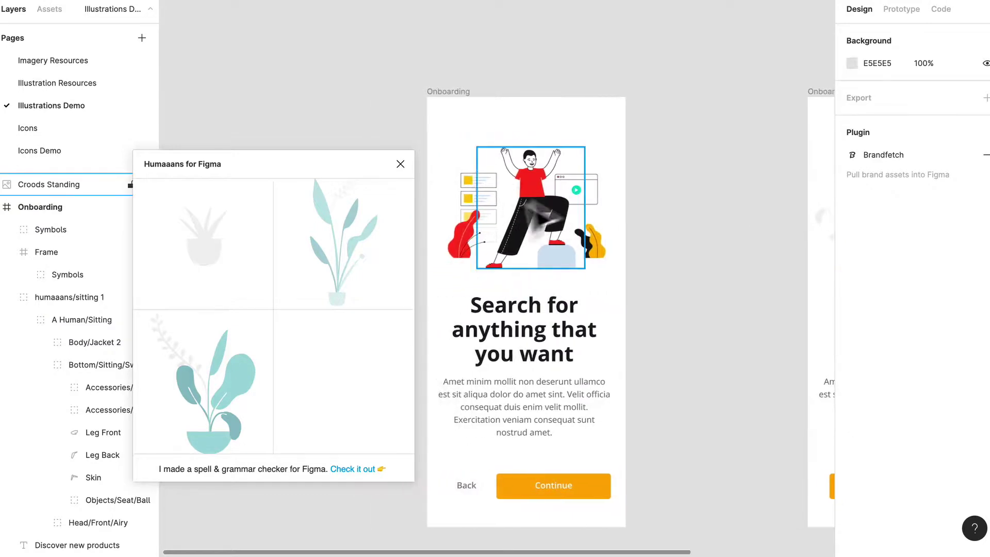
{"action": "left_click", "coordinate": [400, 164]}
{"action": "scroll", "coordinate": [579, 195], "scroll_direction": "right", "scroll_amount": 20}
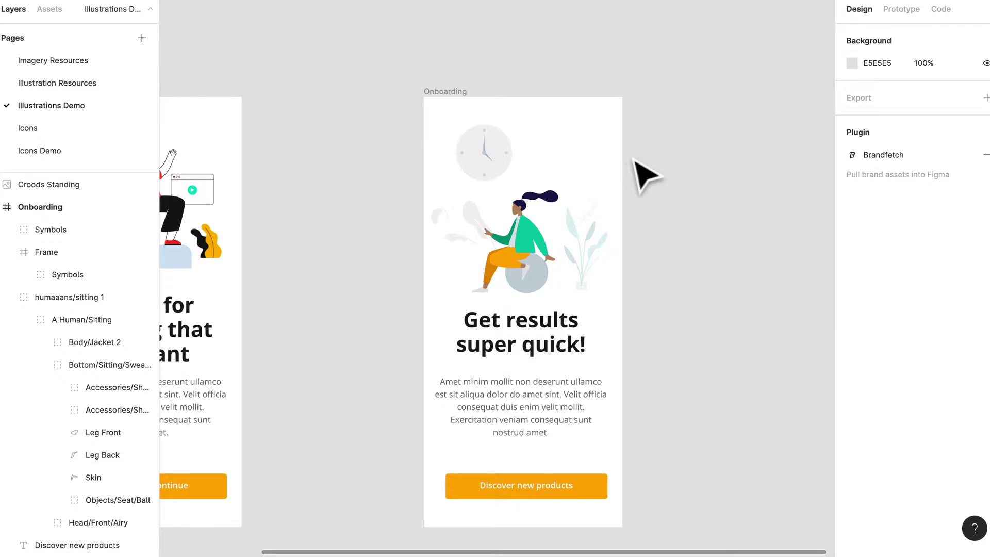
Step: Move the 'Get results super quick!' Onboarding frame left to X 841, Y 9
{"action": "scroll", "coordinate": [635, 161], "scroll_direction": "left", "scroll_amount": 3}
{"action": "left_click_drag", "start_coordinate": [537, 85], "coordinate": [458, 92]}
{"action": "scroll", "coordinate": [461, 88], "scroll_direction": "left", "scroll_amount": 3}
{"action": "scroll", "coordinate": [461, 88], "scroll_direction": "left", "scroll_amount": 2}
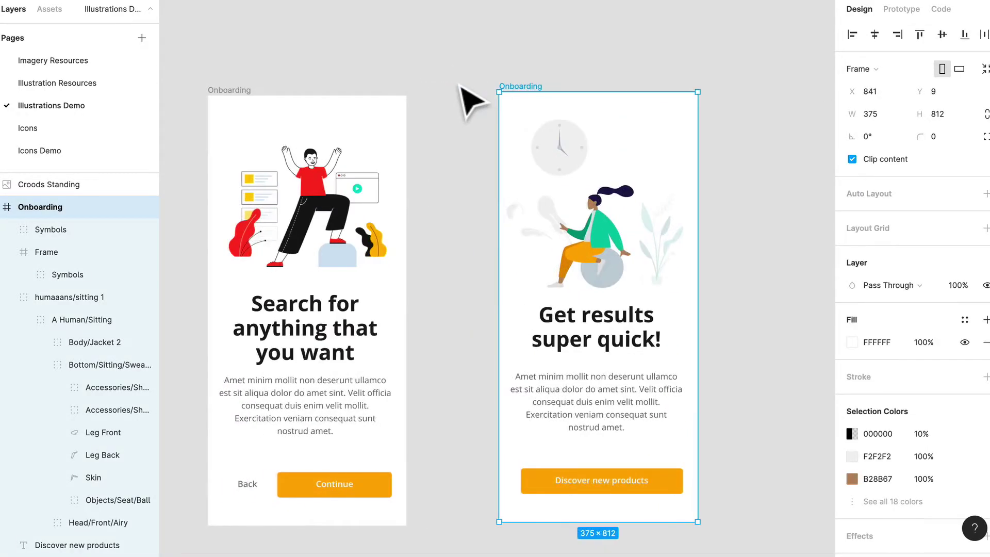